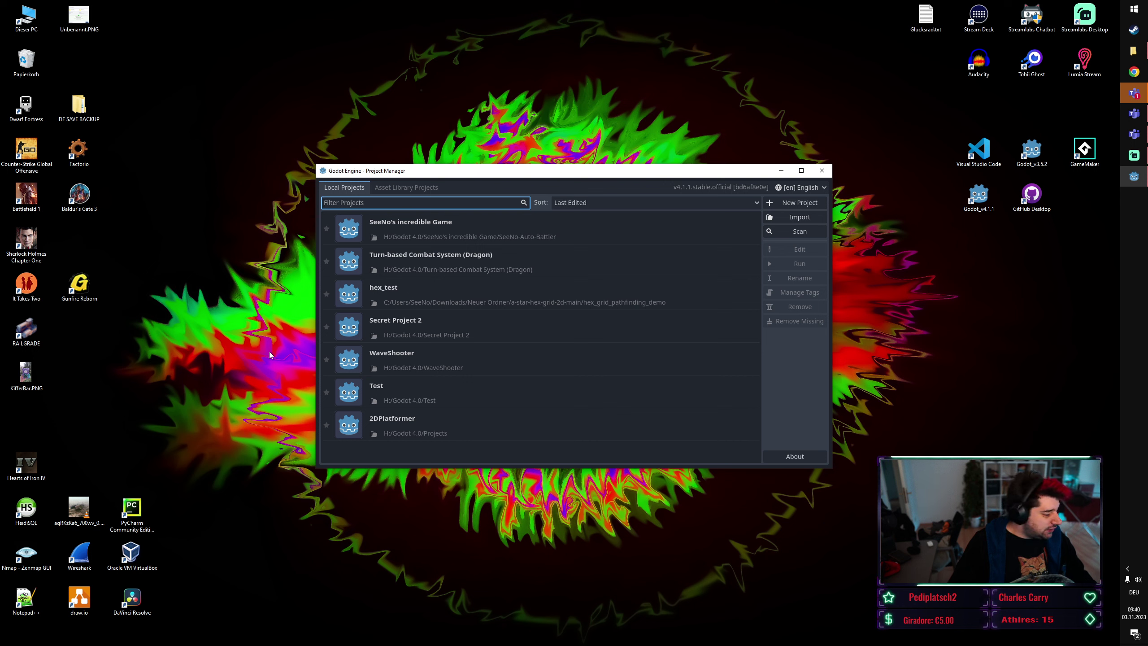
Open the SeeNo's incredible Game project from the Project Manager.
double_click(537, 227)
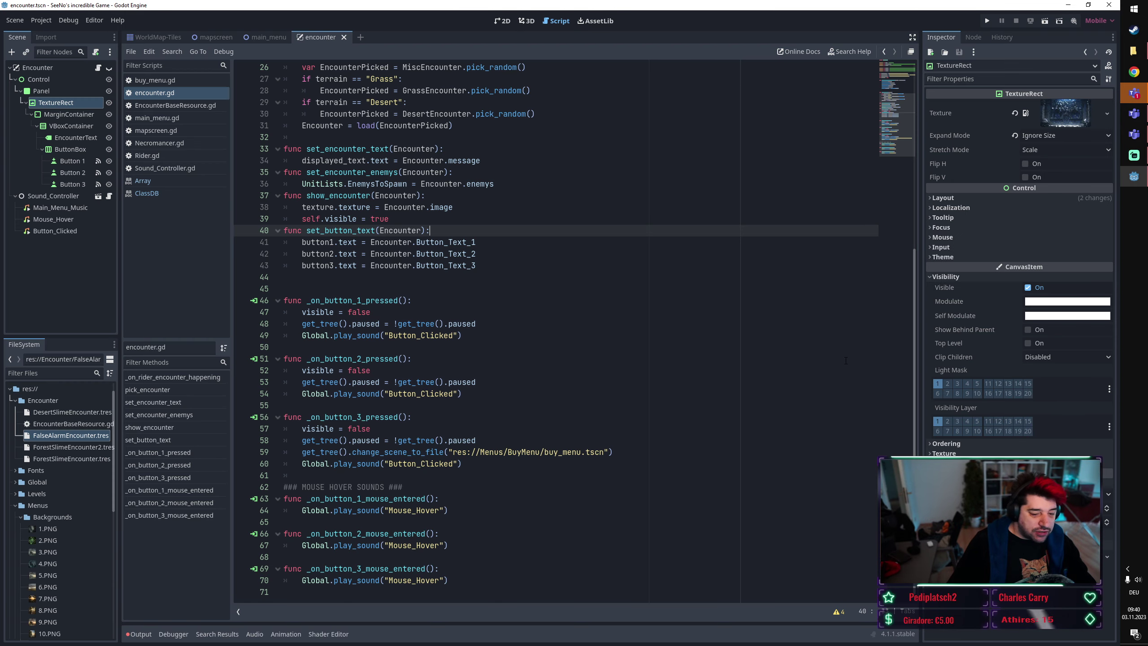
Scroll encounter.gd to the top, collapse the Encounter scene tree, and place the caret on lines 12 and 14.
scroll(672, 287, "up", 5)
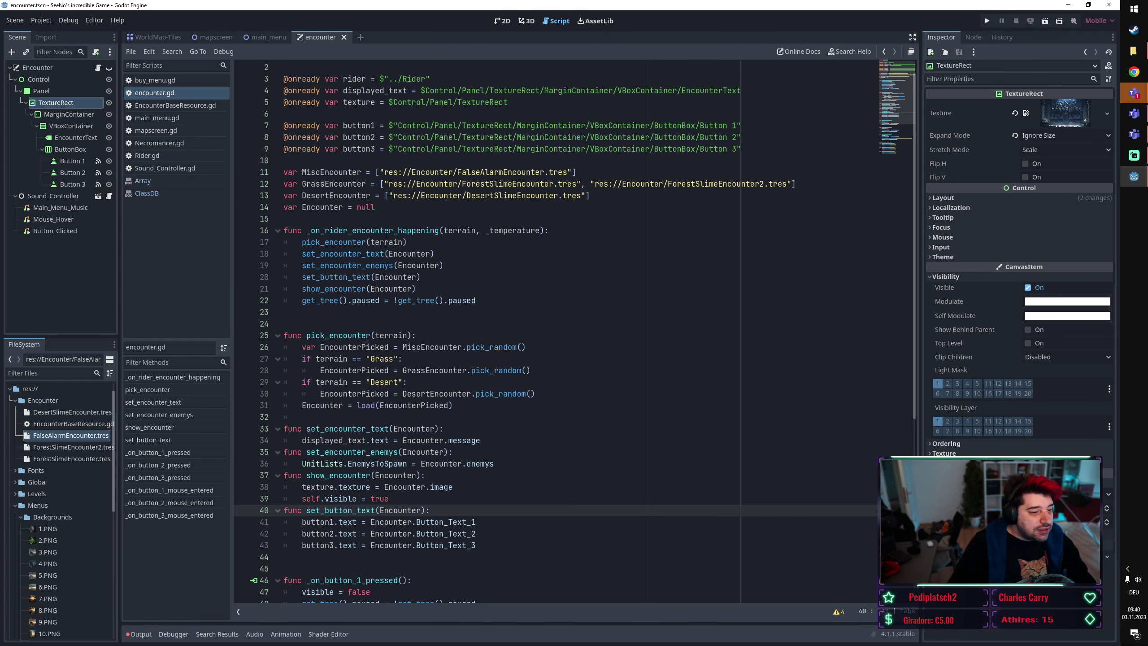
scroll(632, 280, "up", 1)
scroll(565, 266, "down", 4)
scroll(504, 252, "down", 2)
scroll(504, 253, "up", 2)
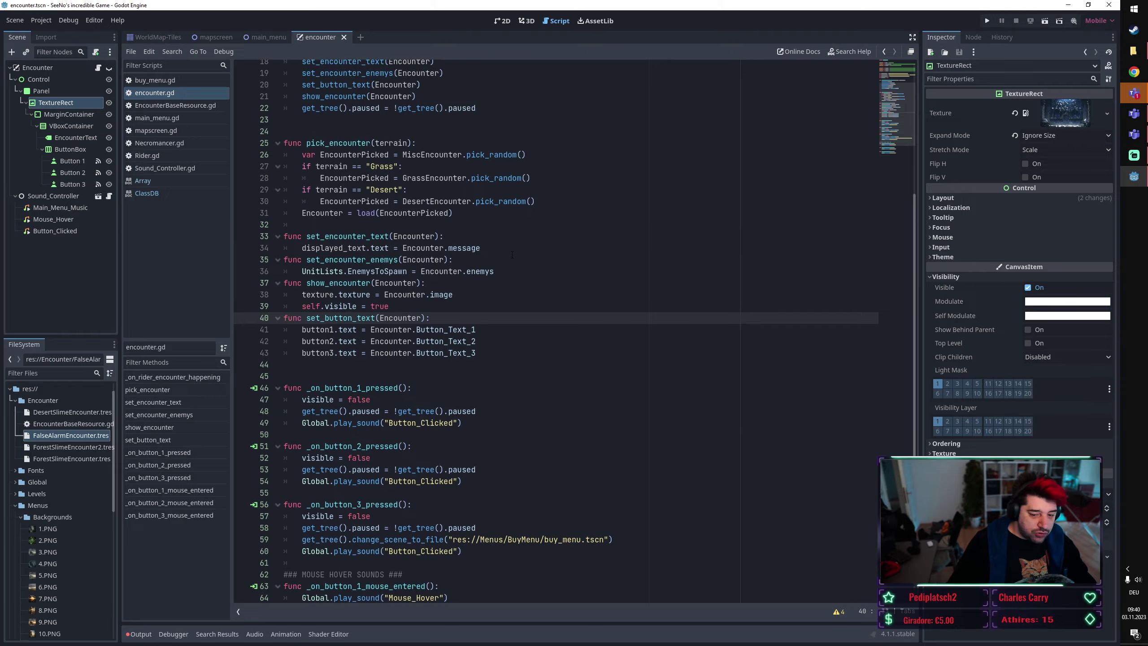
scroll(512, 256, "up", 3)
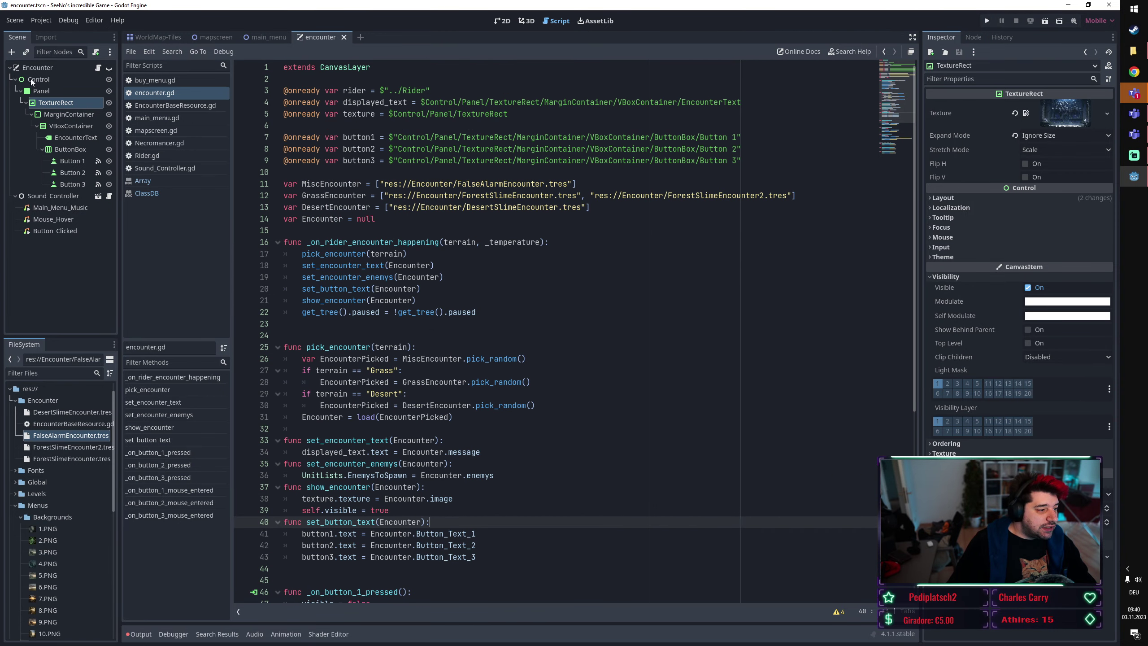
left_click(11, 68)
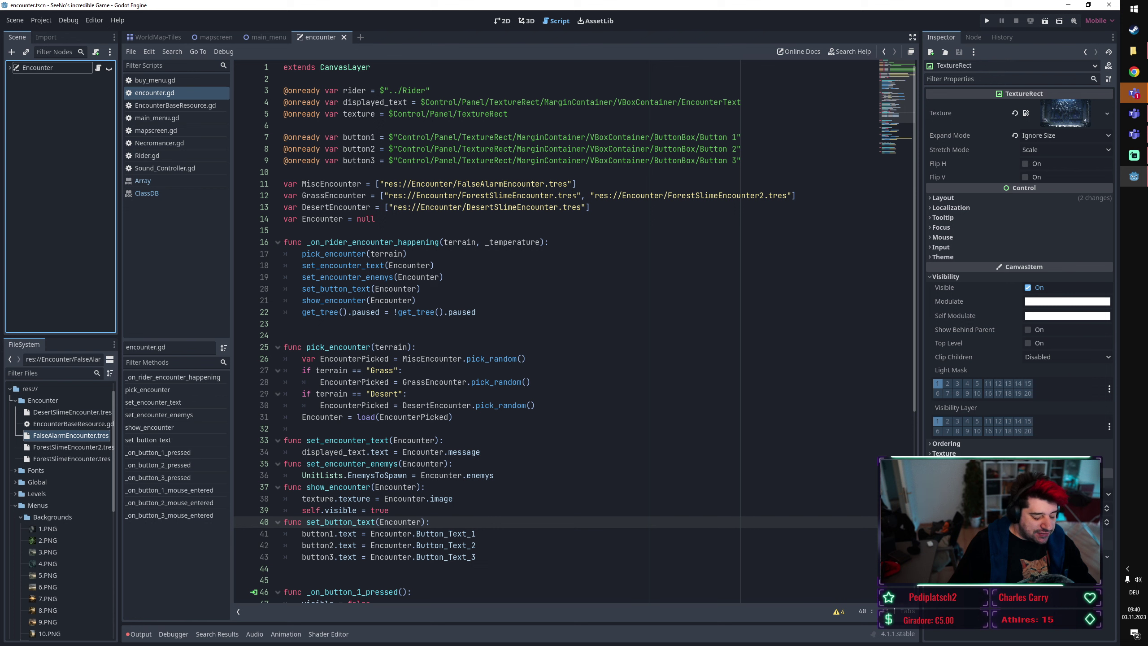
left_click(574, 196)
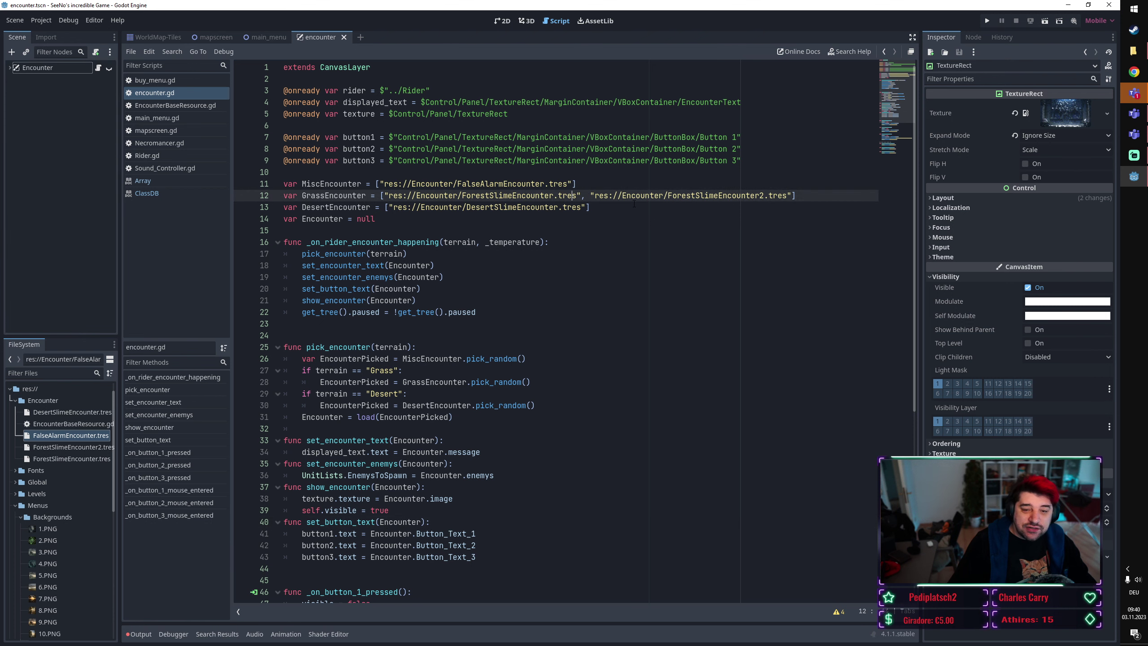
left_click(672, 219)
Run the project with F5 to show the main menu with Play, World, Options and Quit.
key("F5")
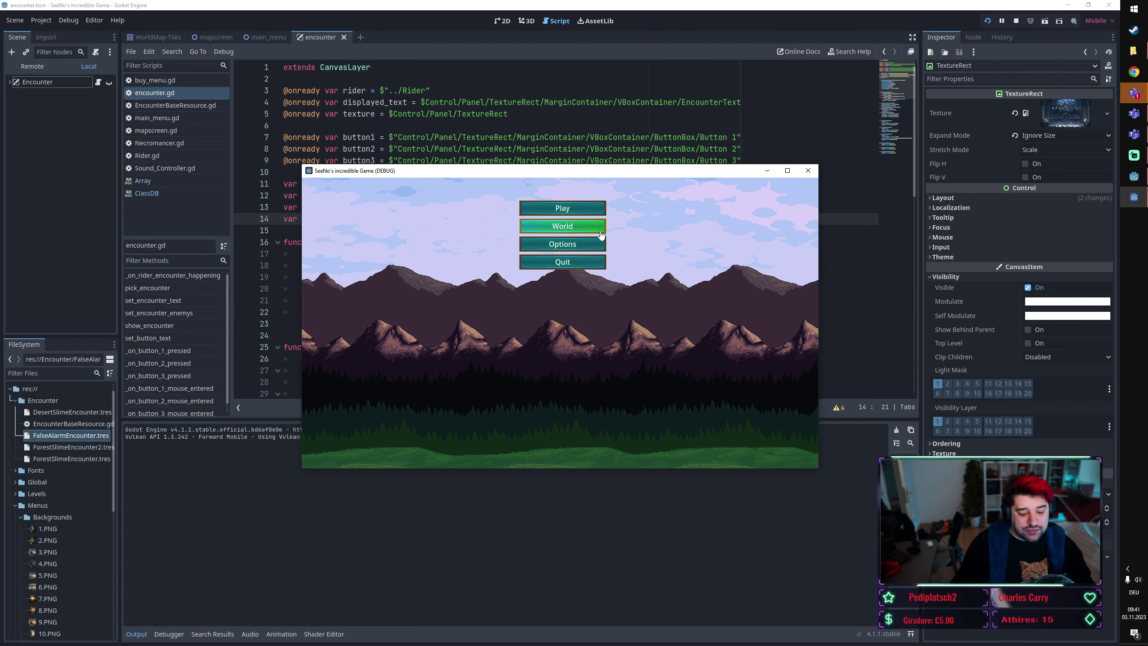
Try the game's World and Options entries, then Quit to end the debug session.
left_click(554, 207)
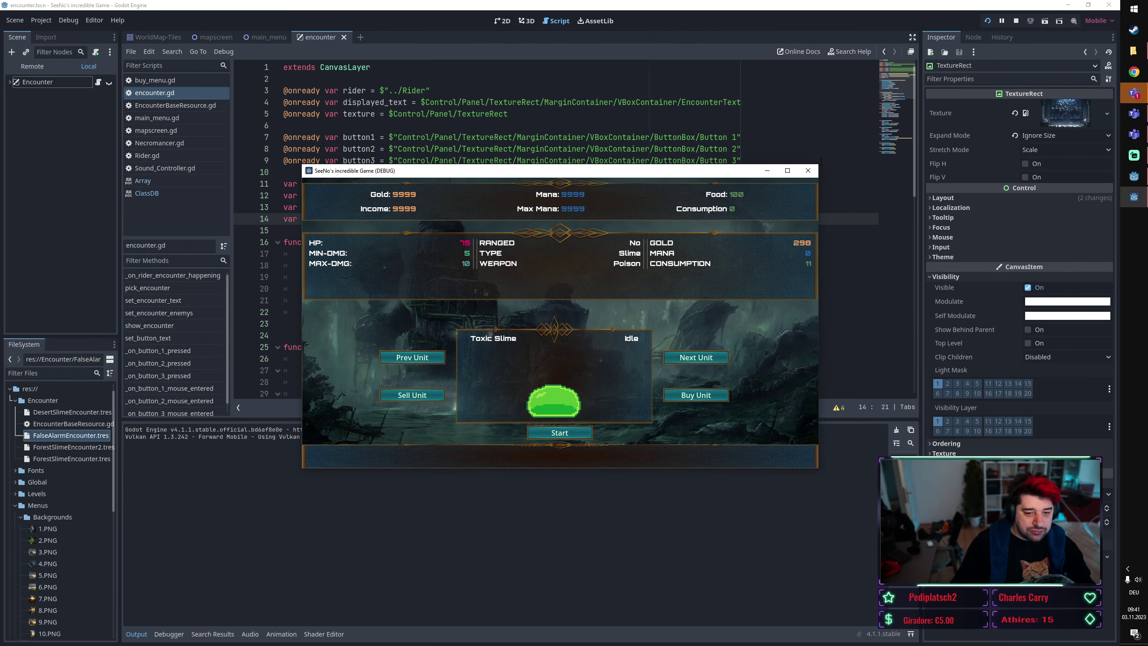
key("F5")
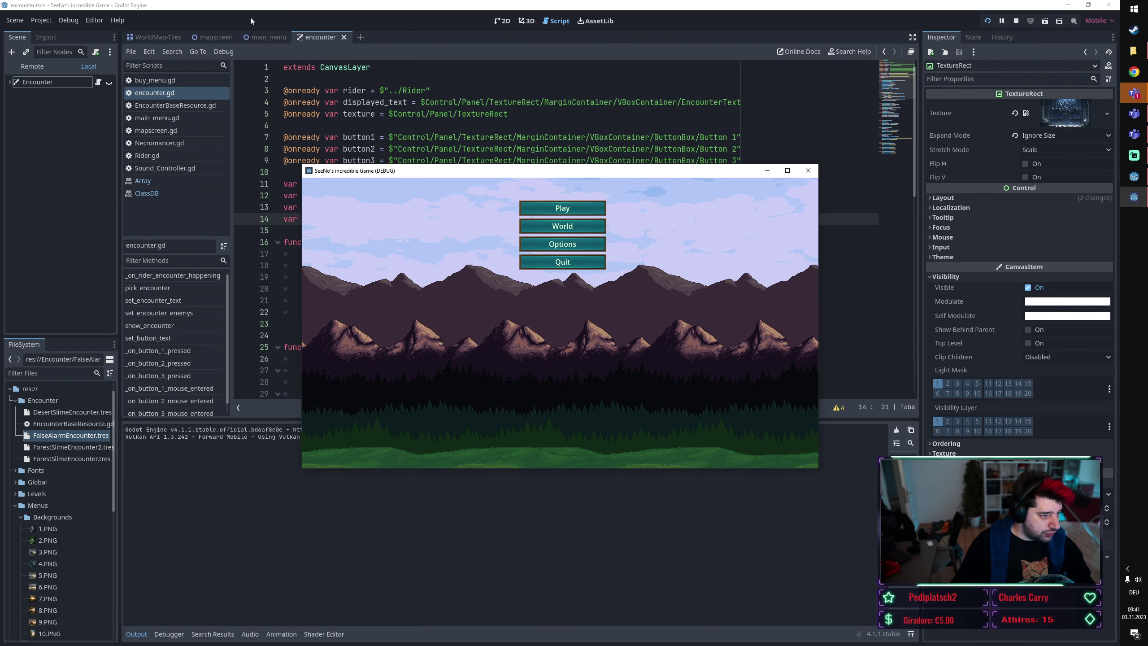
mouse_move(177, 35)
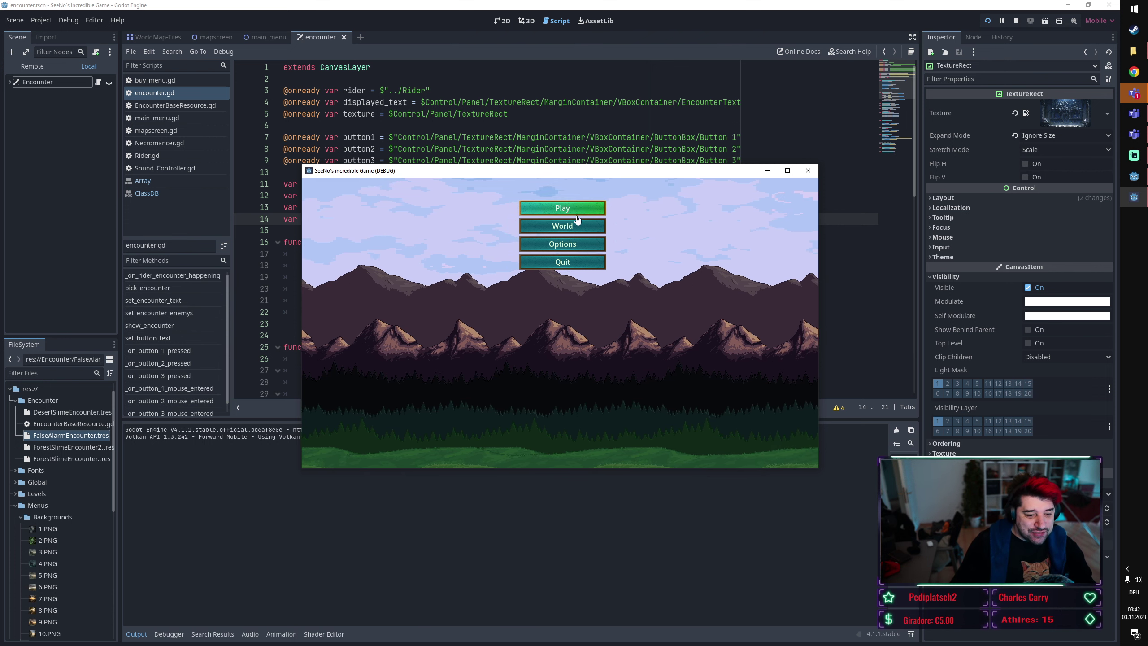
left_click(569, 245)
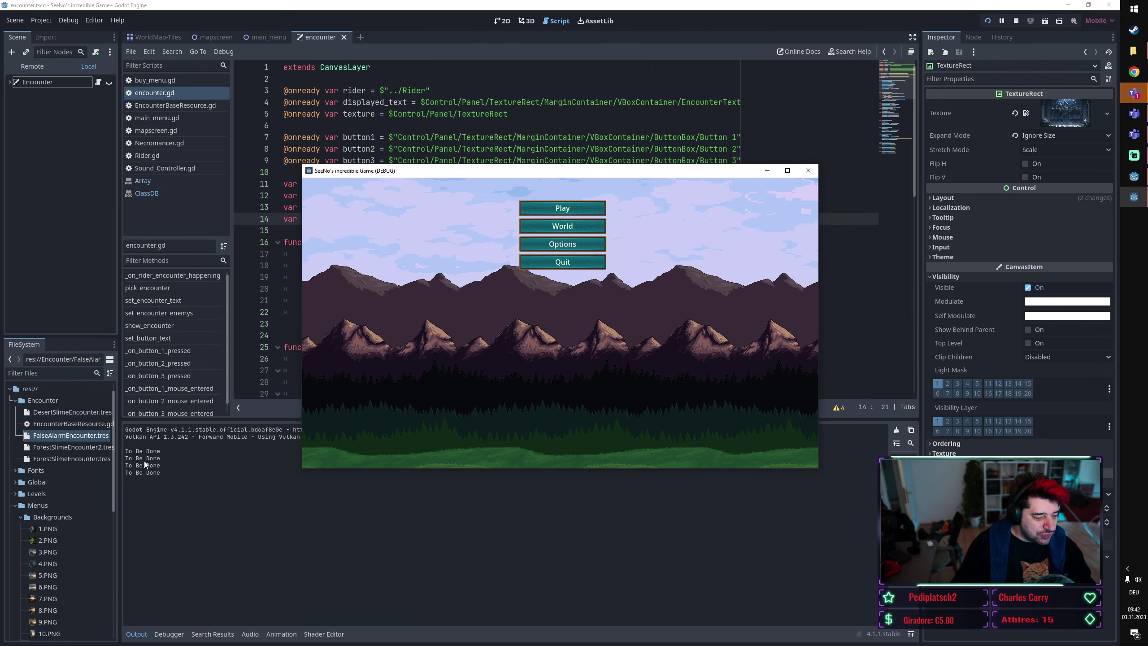
left_click(591, 262)
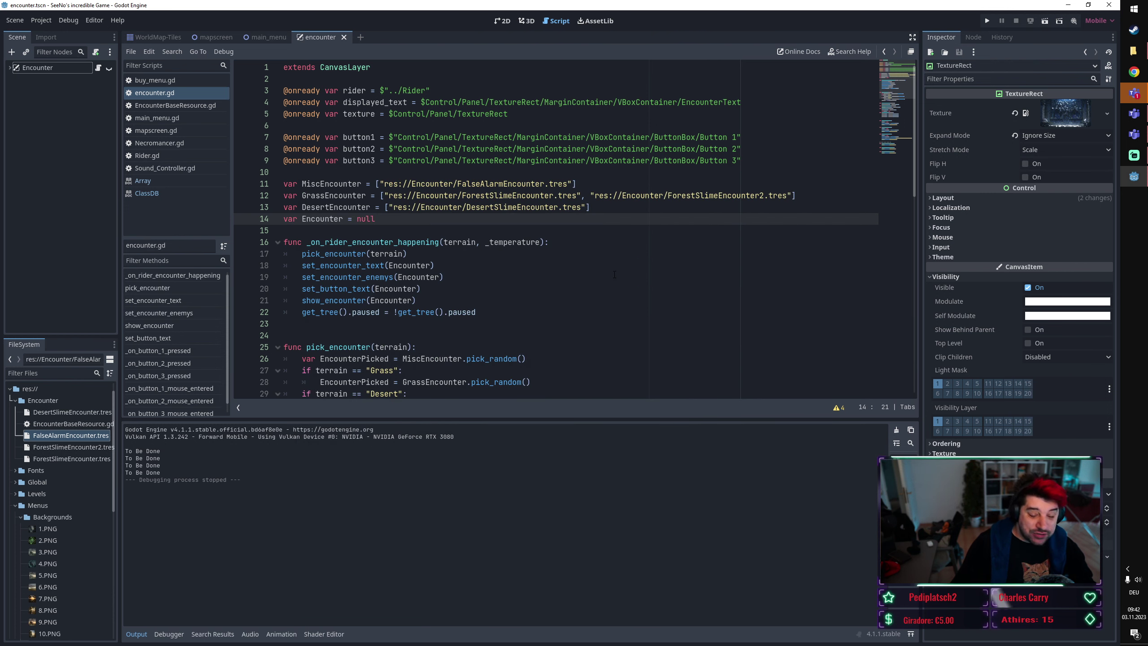
Relaunch the game and choose Play to reach the Toxic Slime unit screen.
key("F5")
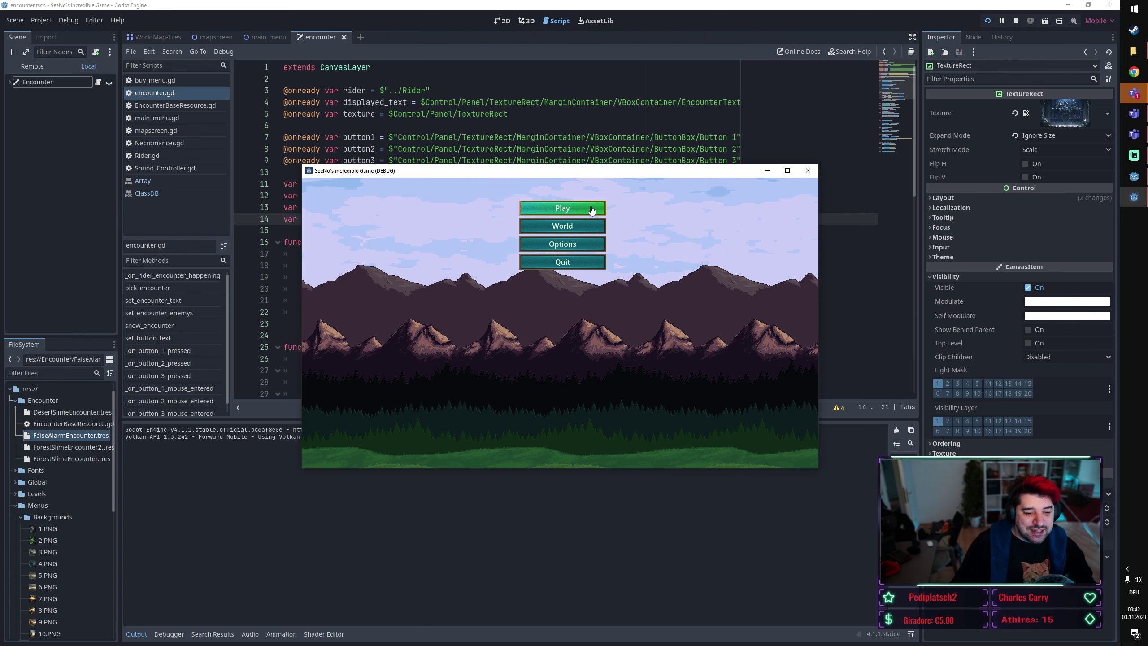
left_click(591, 208)
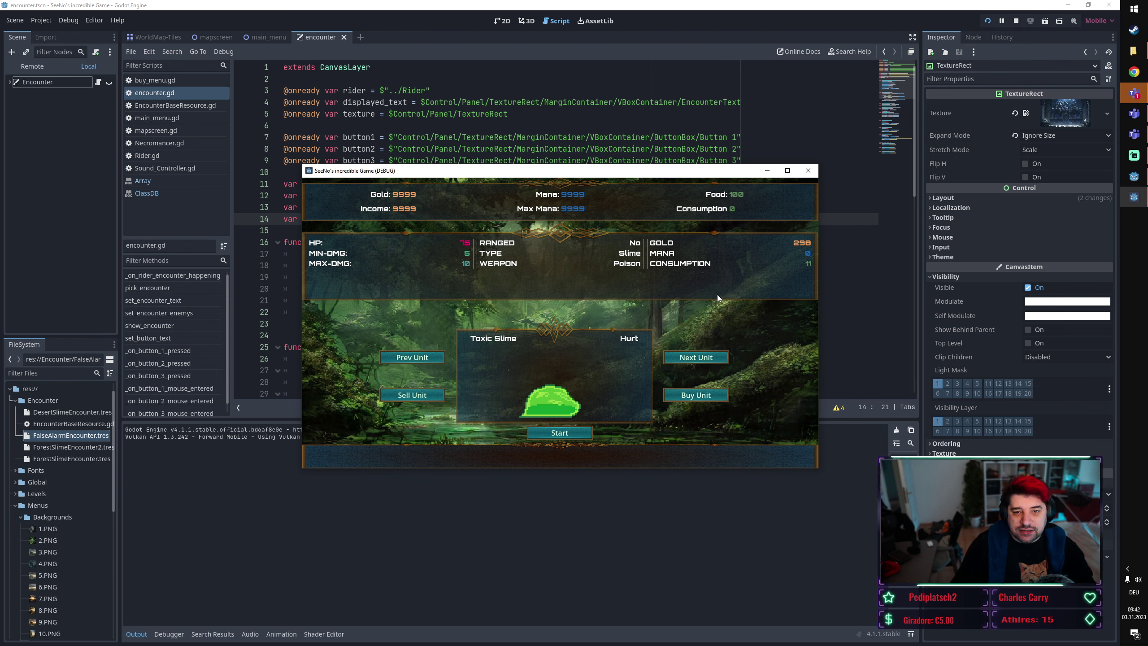
Cycle the unit shop past Fire Slime, Ice Slime and Necromancer to the Knight.
left_click(714, 355)
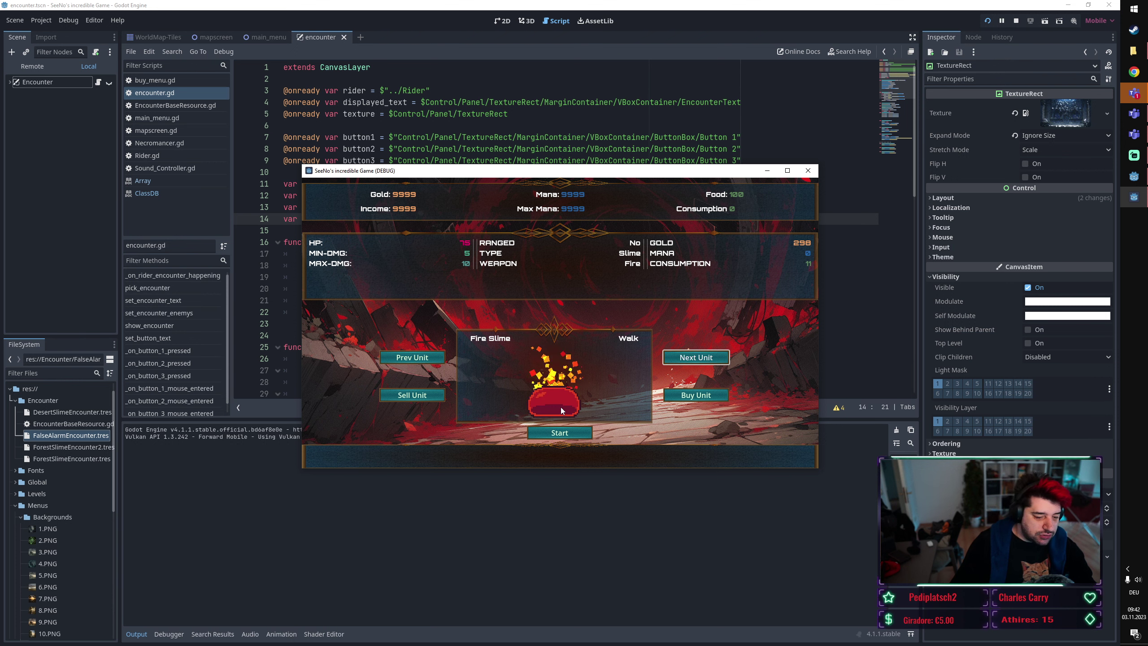
left_click(696, 357)
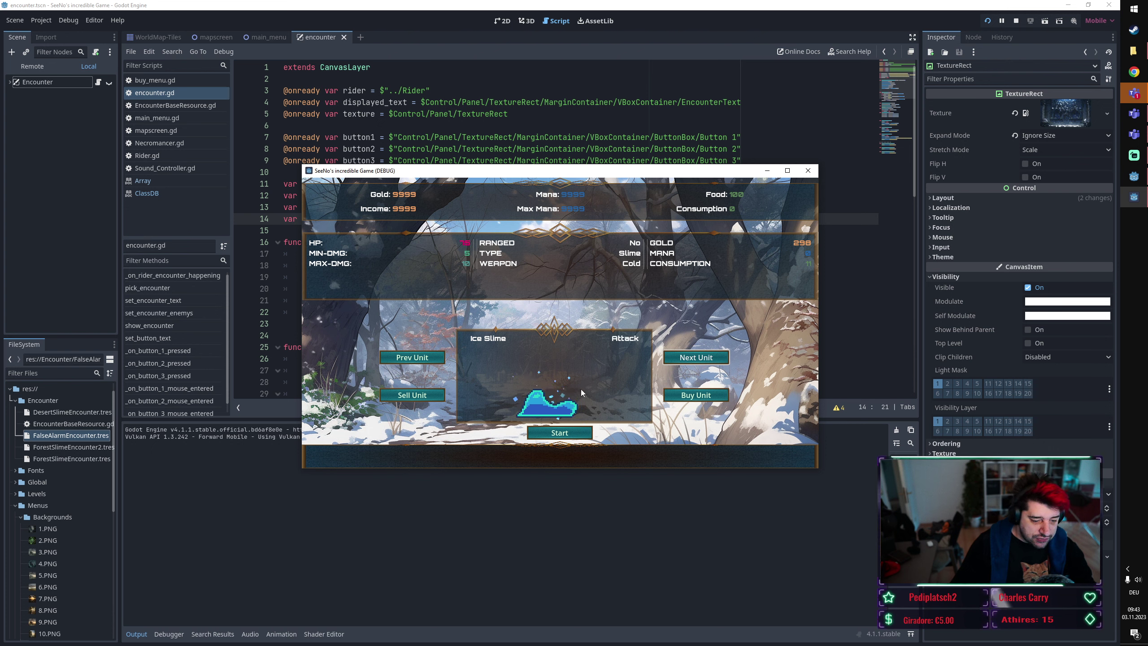
left_click(695, 358)
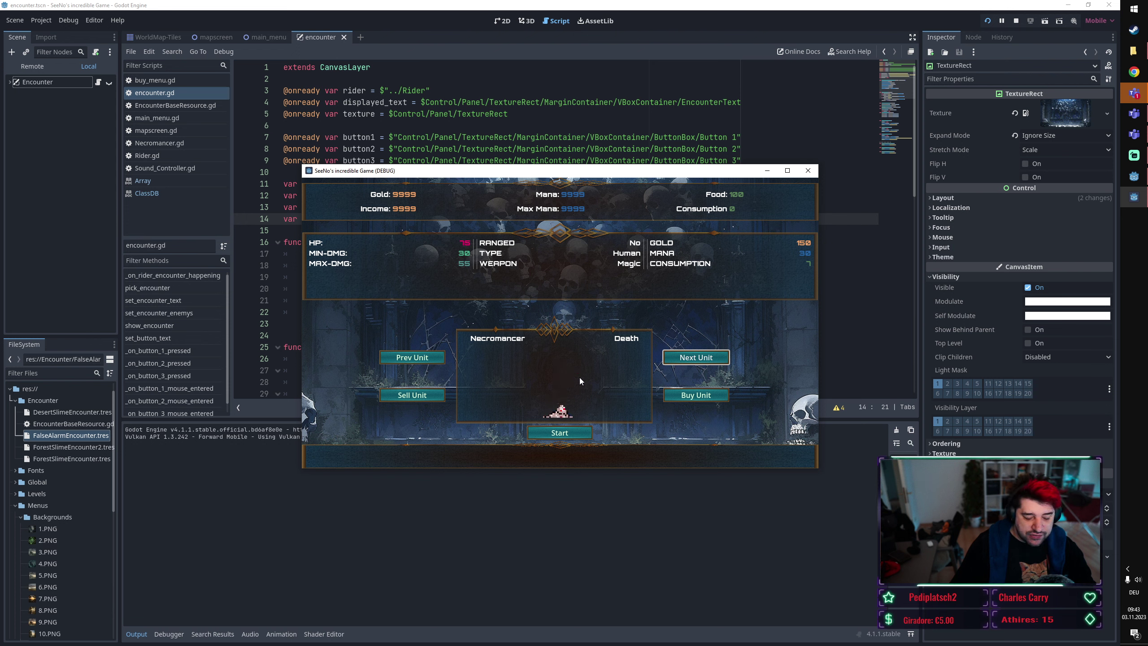
left_click(690, 361)
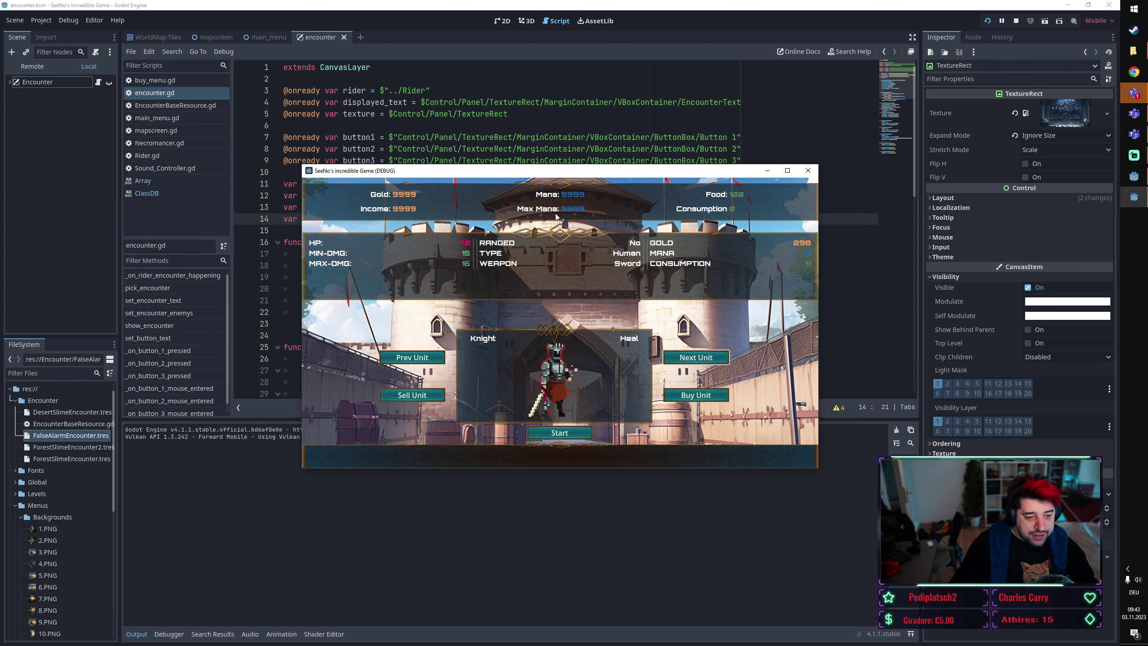
mouse_move(721, 205)
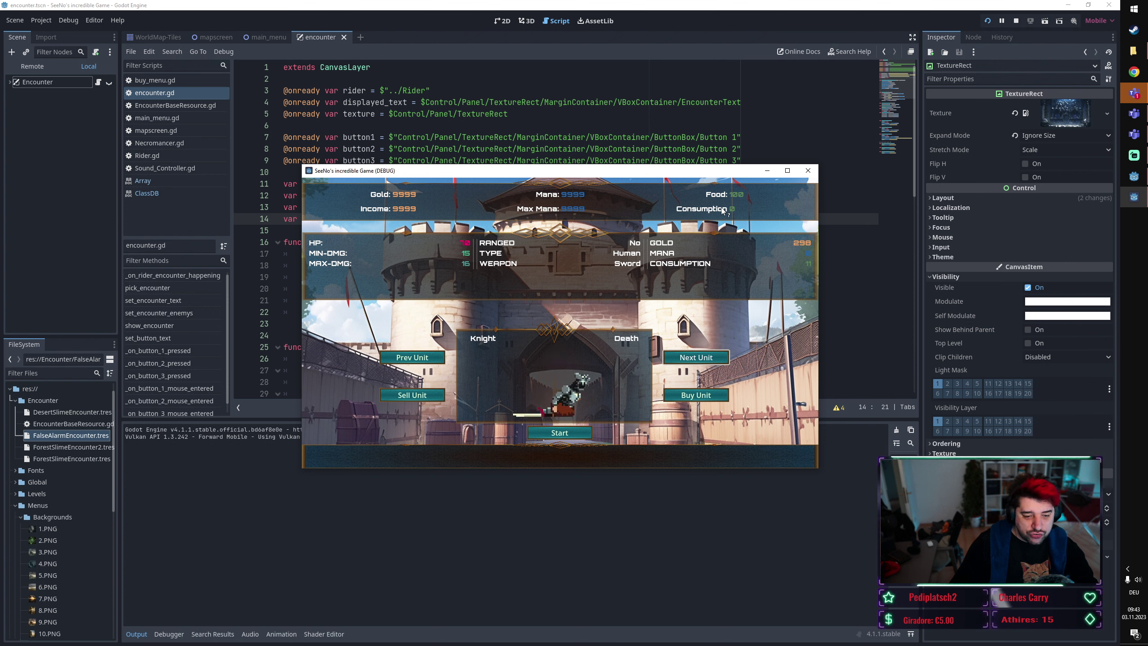
Buy a Knight, dropping Gold to 9701 and raising Consumption to 11.
left_click(678, 395)
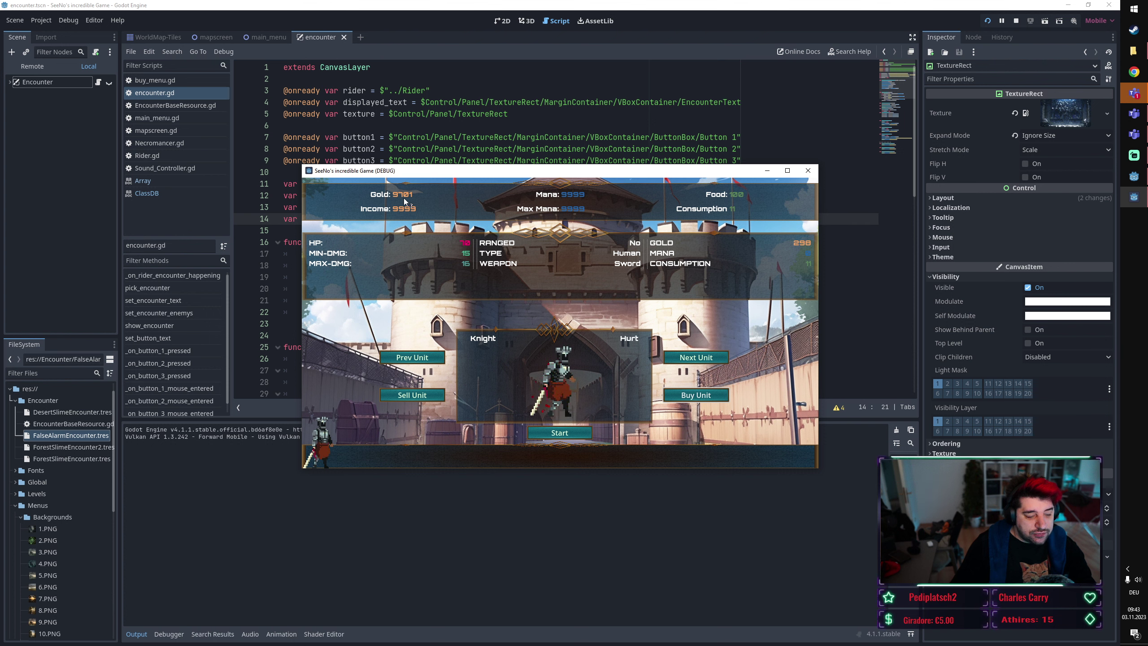
mouse_move(405, 201)
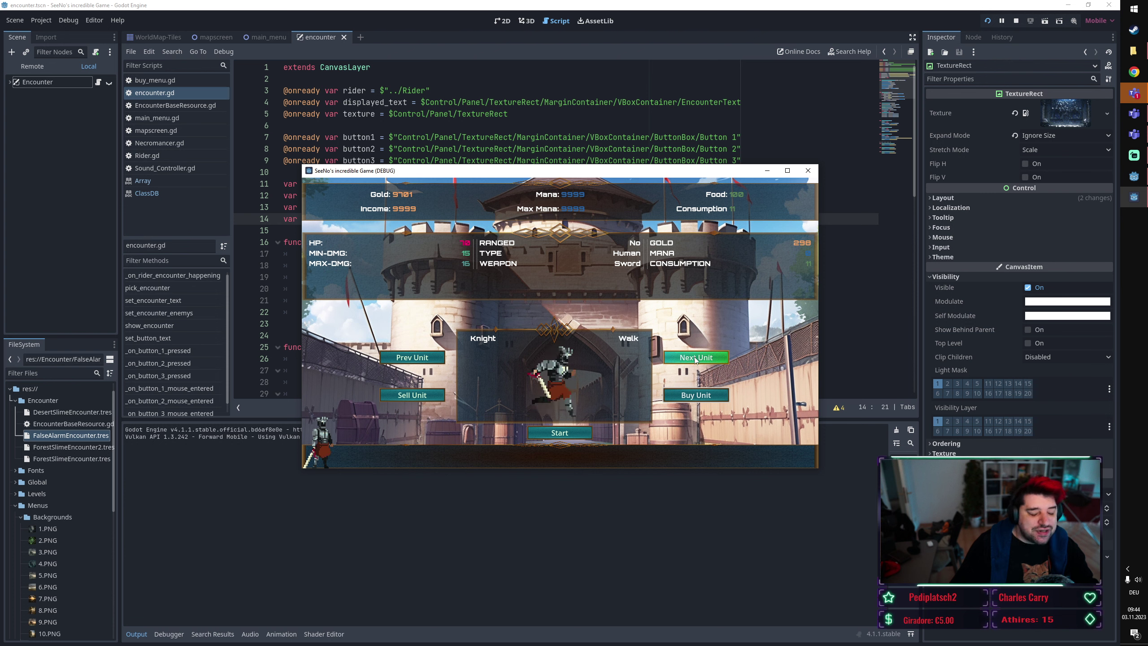
Buy a Toxic Slime, three Necromancers and a Knight in the unit shop.
left_click(697, 358)
left_click(713, 395)
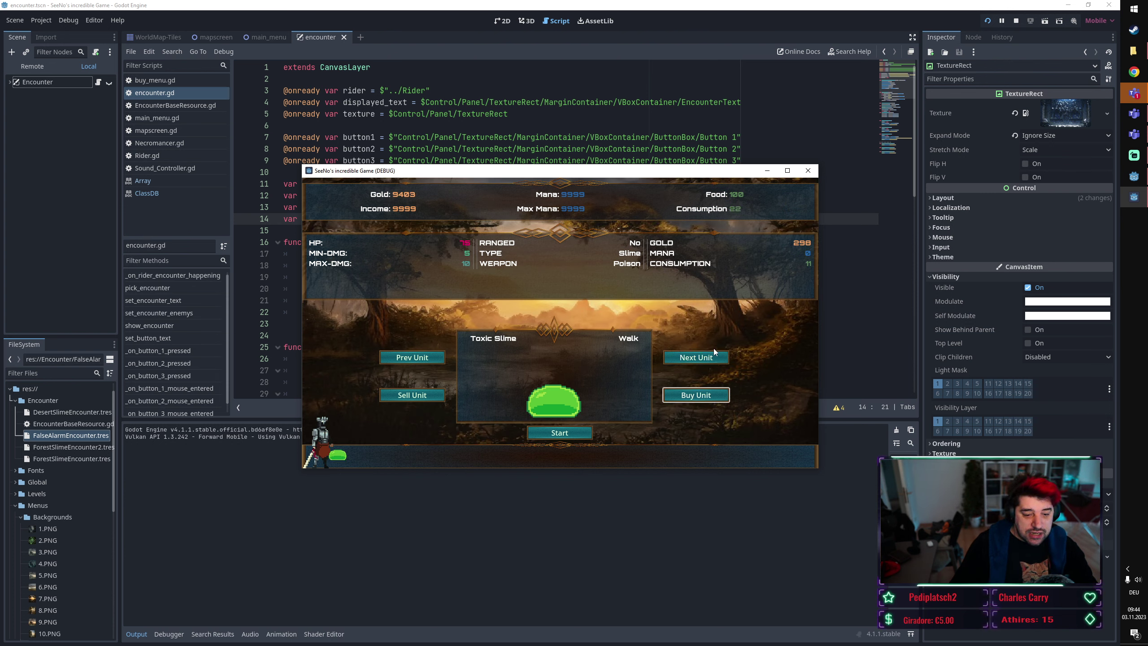
left_click(418, 357)
left_click(696, 357)
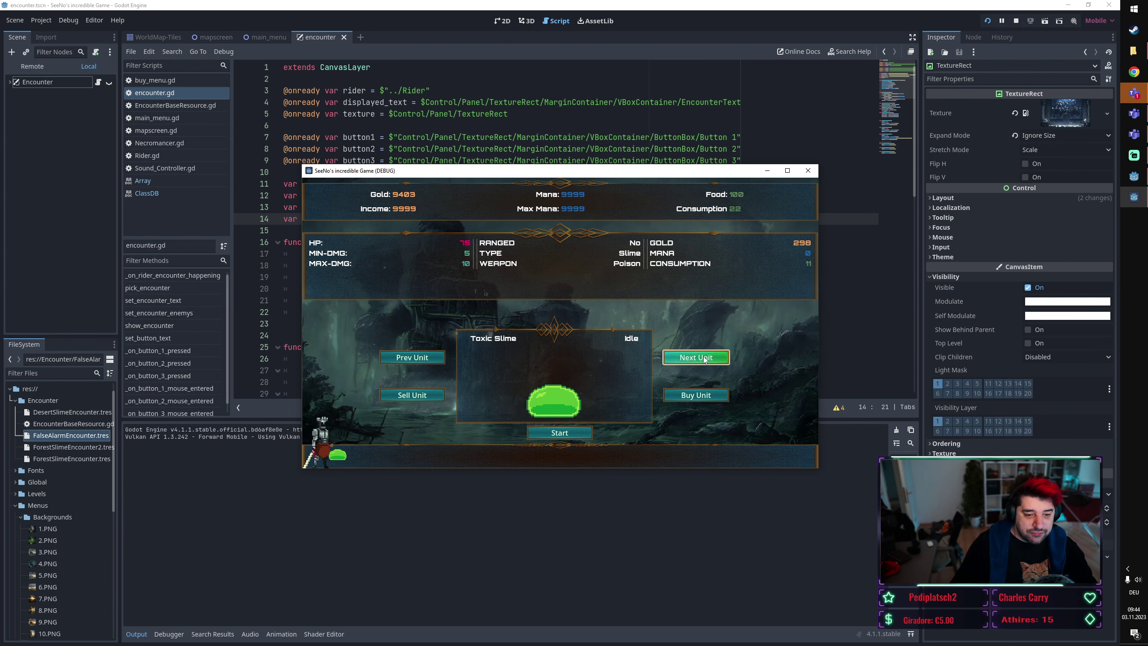
left_click(696, 357)
left_click(696, 357)
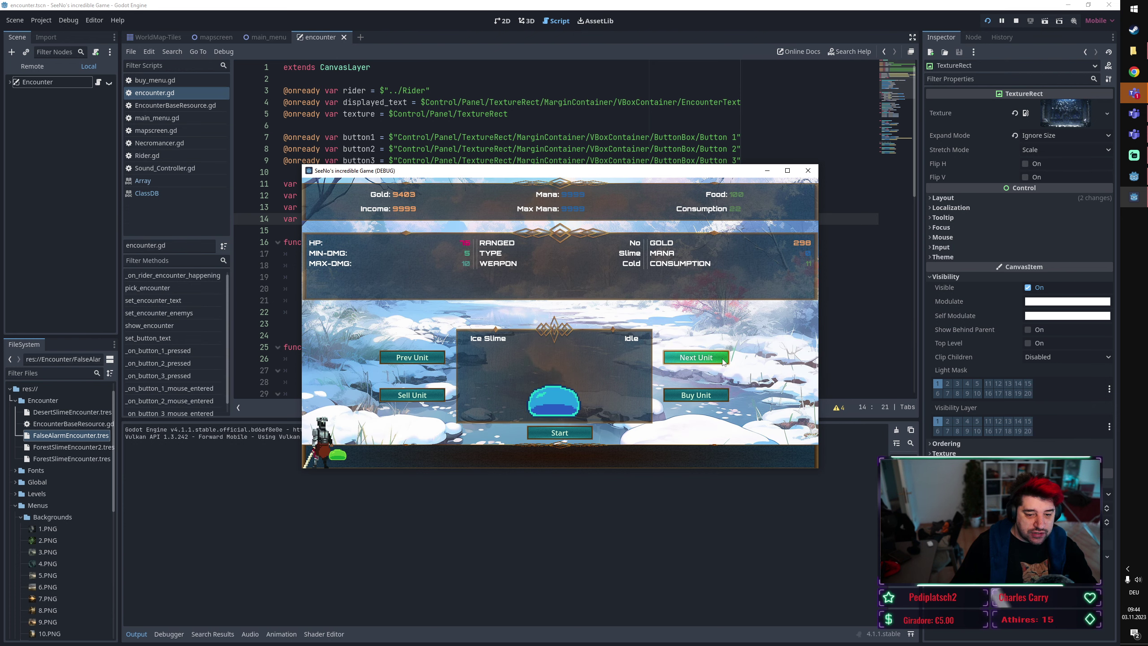
left_click(696, 357)
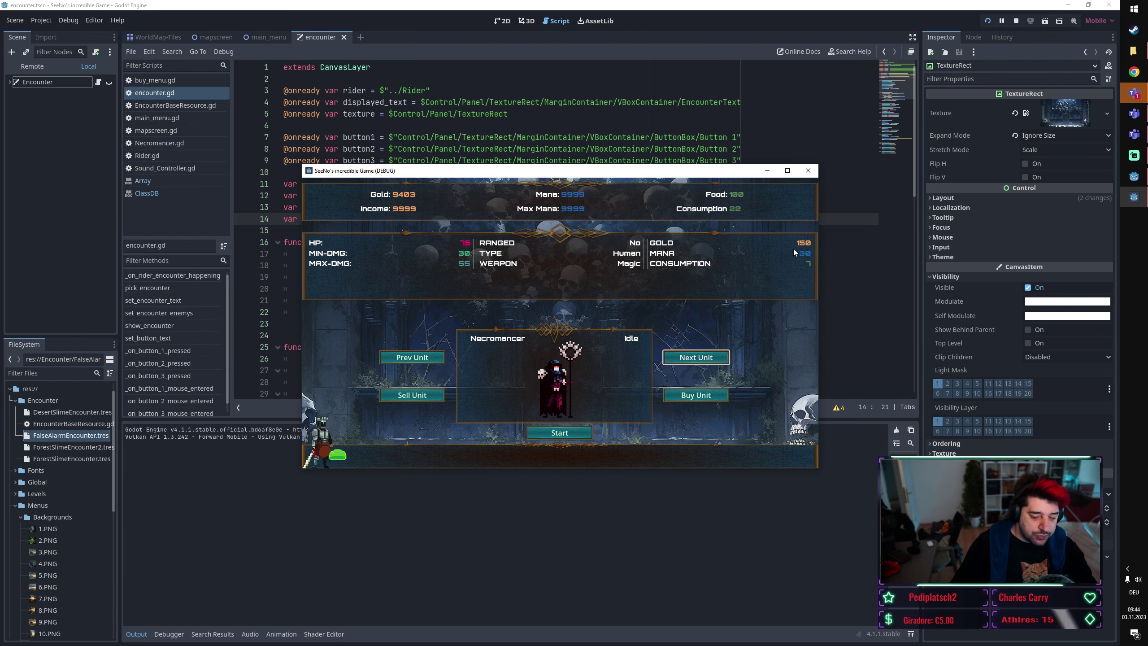
left_click(695, 395)
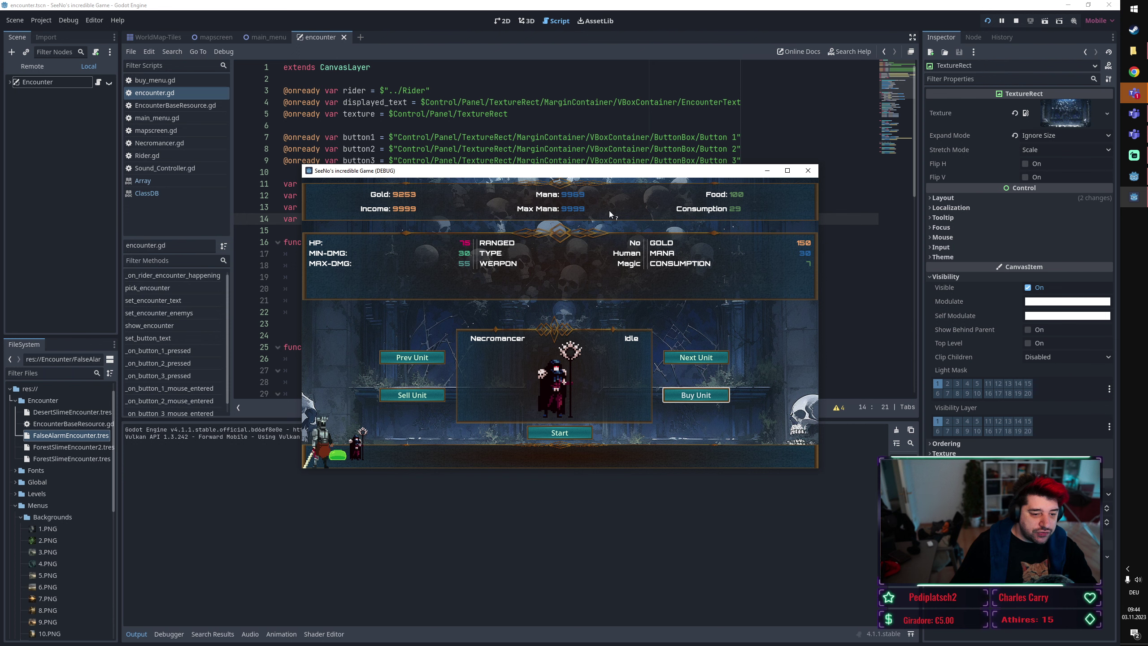
left_click(695, 395)
left_click(696, 395)
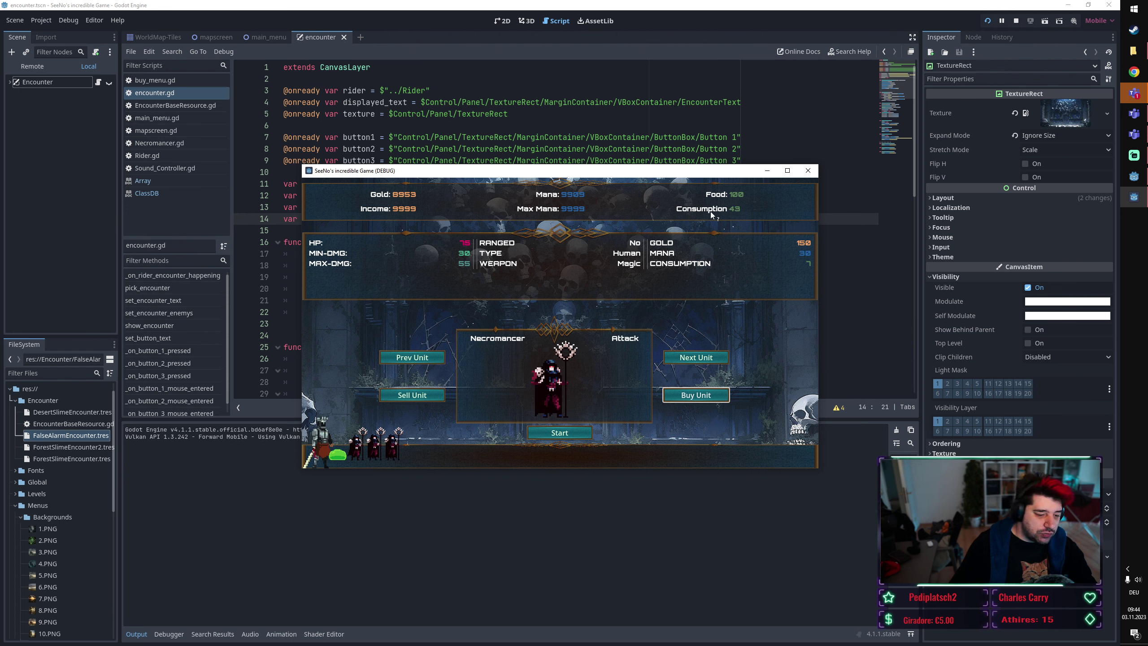
left_click(696, 357)
left_click(696, 395)
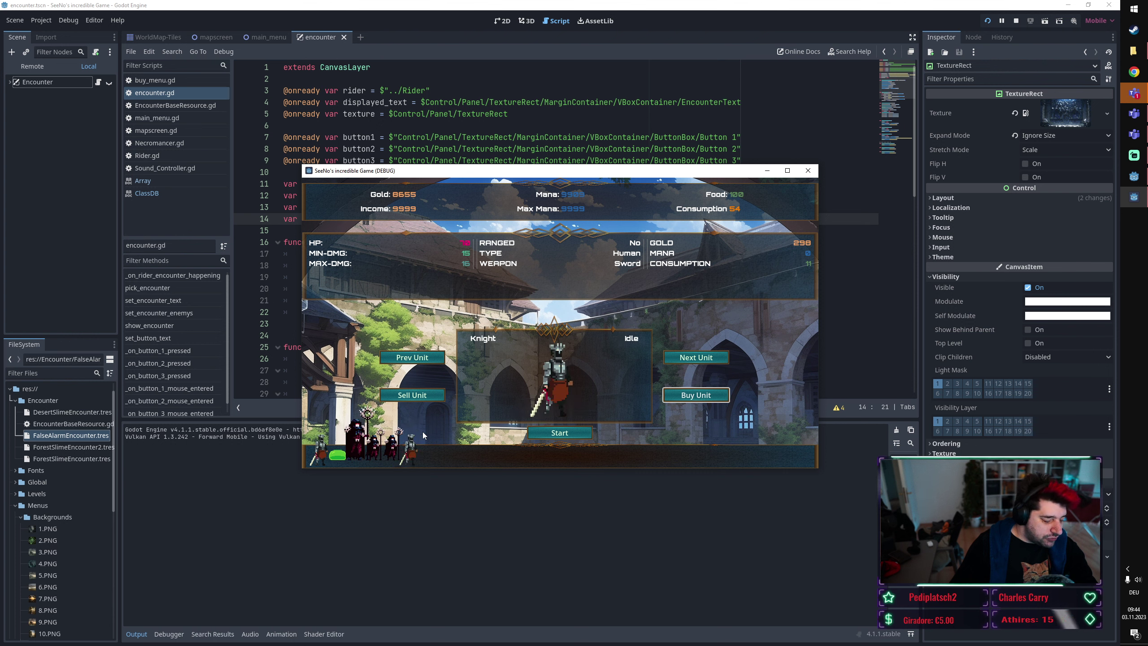
Sell the party units back, returning Gold to 9999 and Consumption to 0.
left_click(418, 397)
left_click(418, 397)
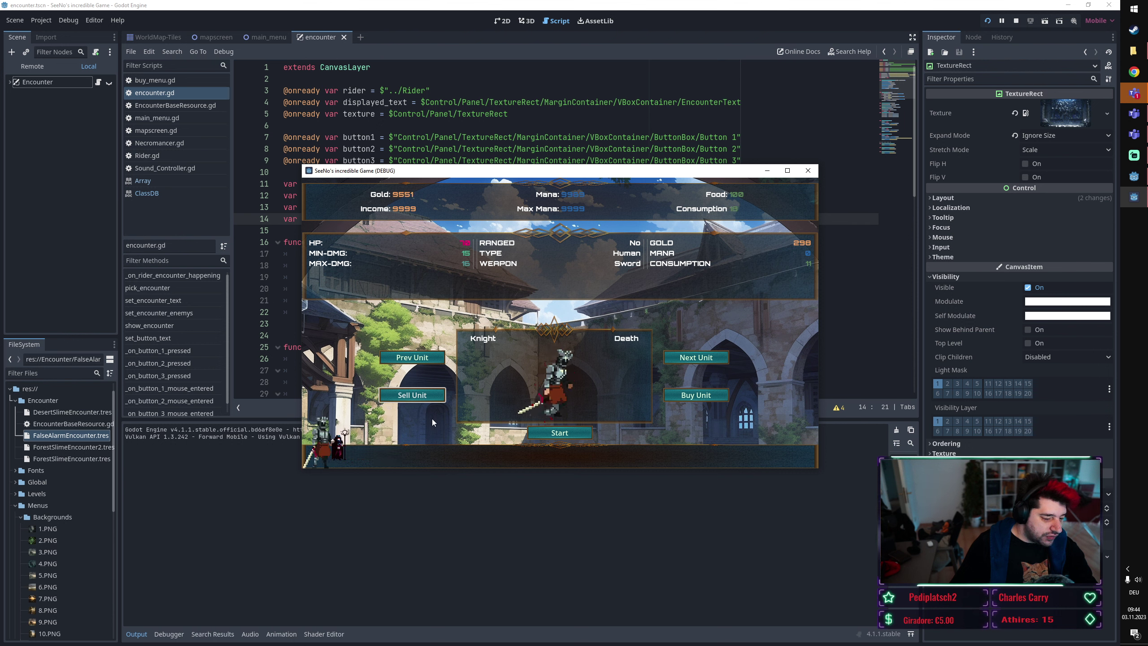
left_click(436, 397)
left_click(436, 397)
left_click(436, 397)
left_click(436, 397)
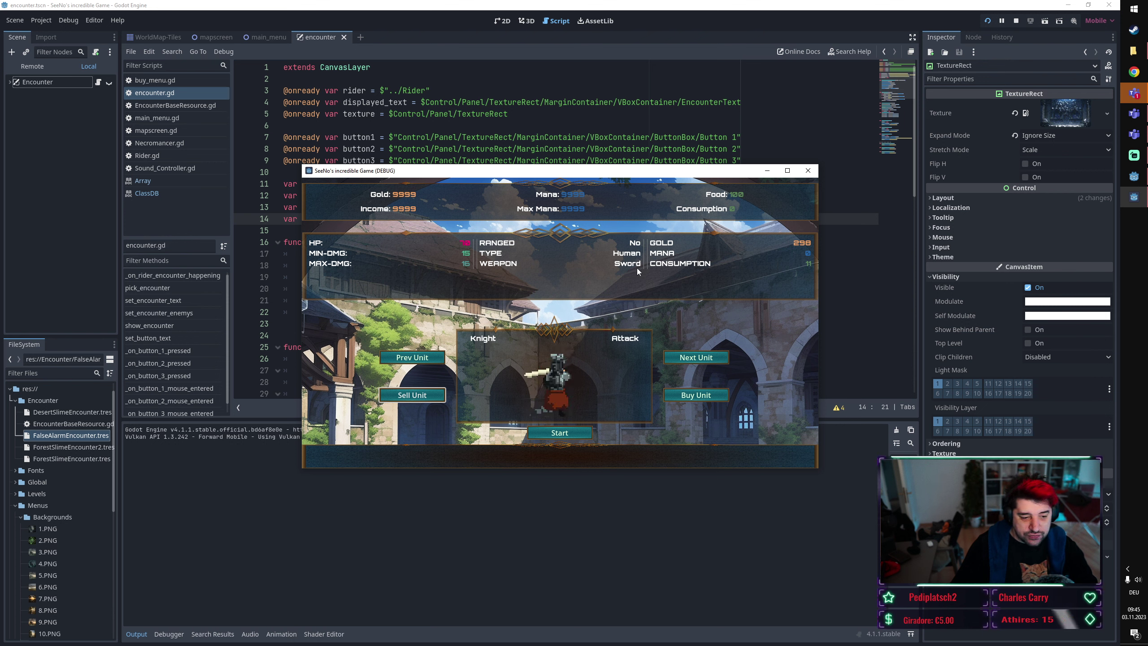
Browse the shop back and forth through Necromancer, Knight and the three slimes.
left_click(668, 358)
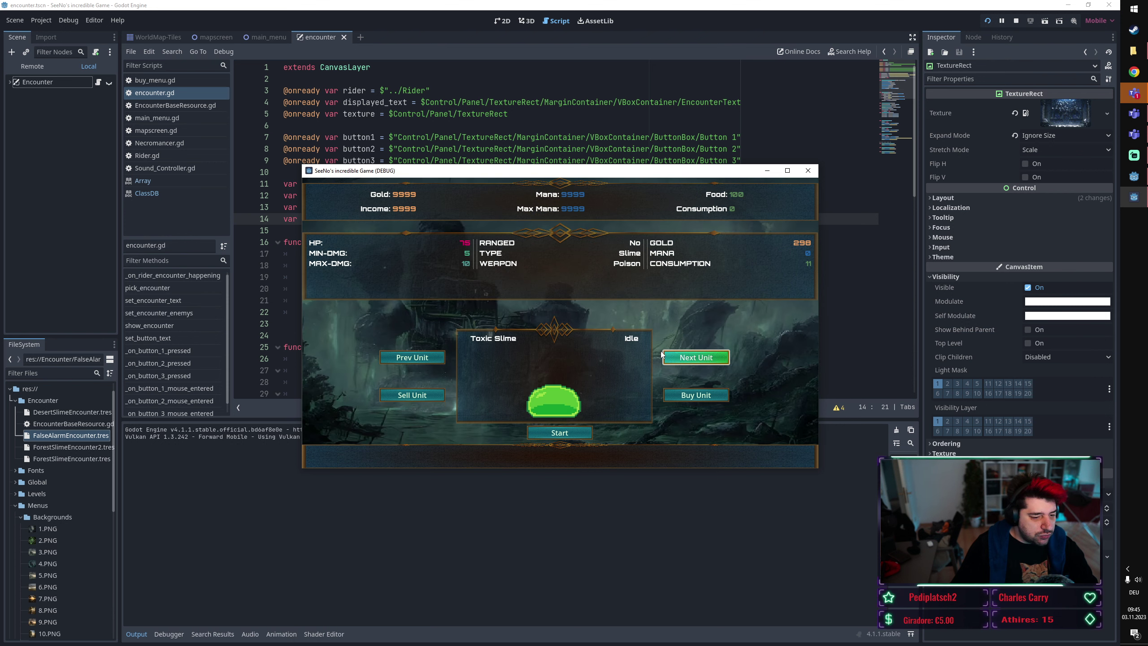
left_click(419, 362)
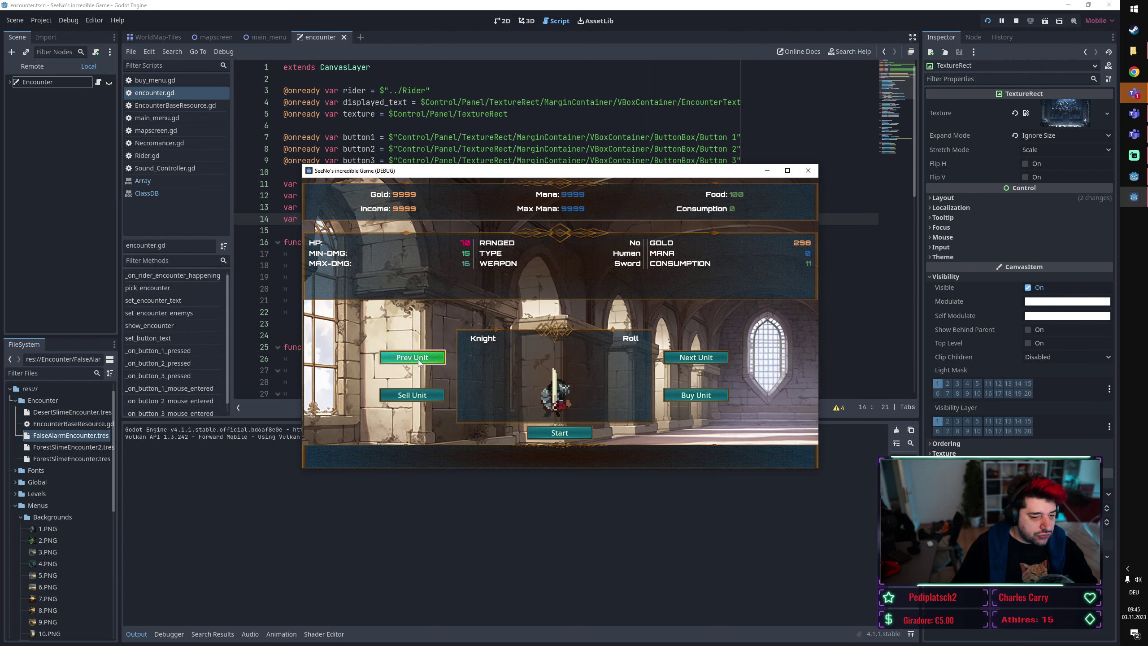
left_click(419, 361)
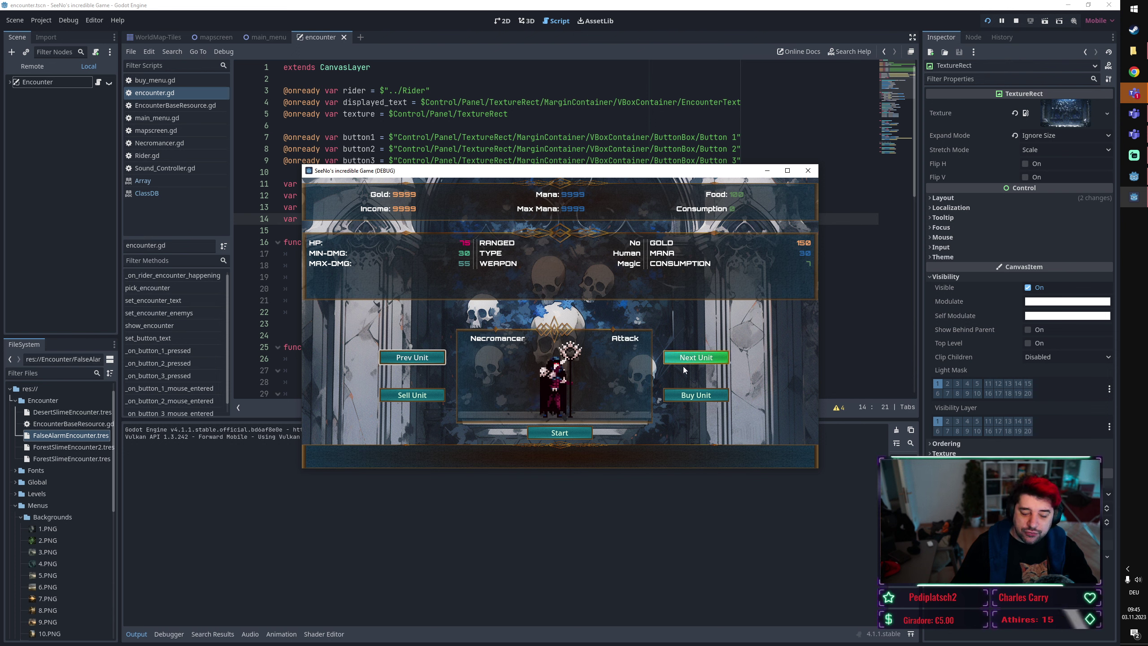
left_click(695, 357)
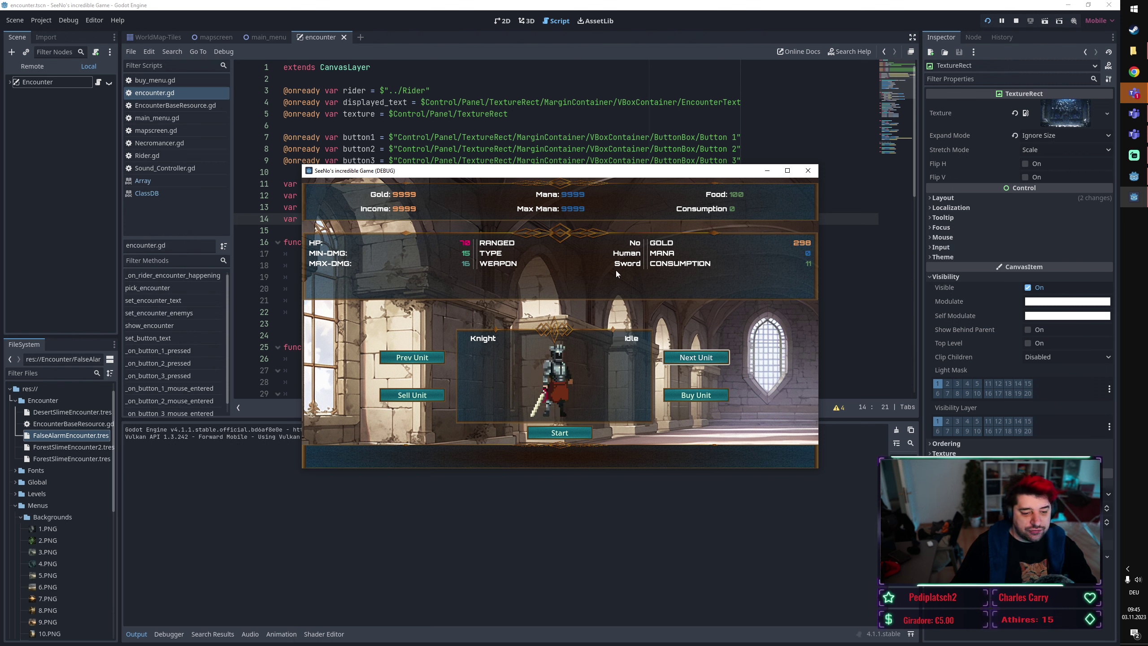
left_click(696, 358)
key("Return")
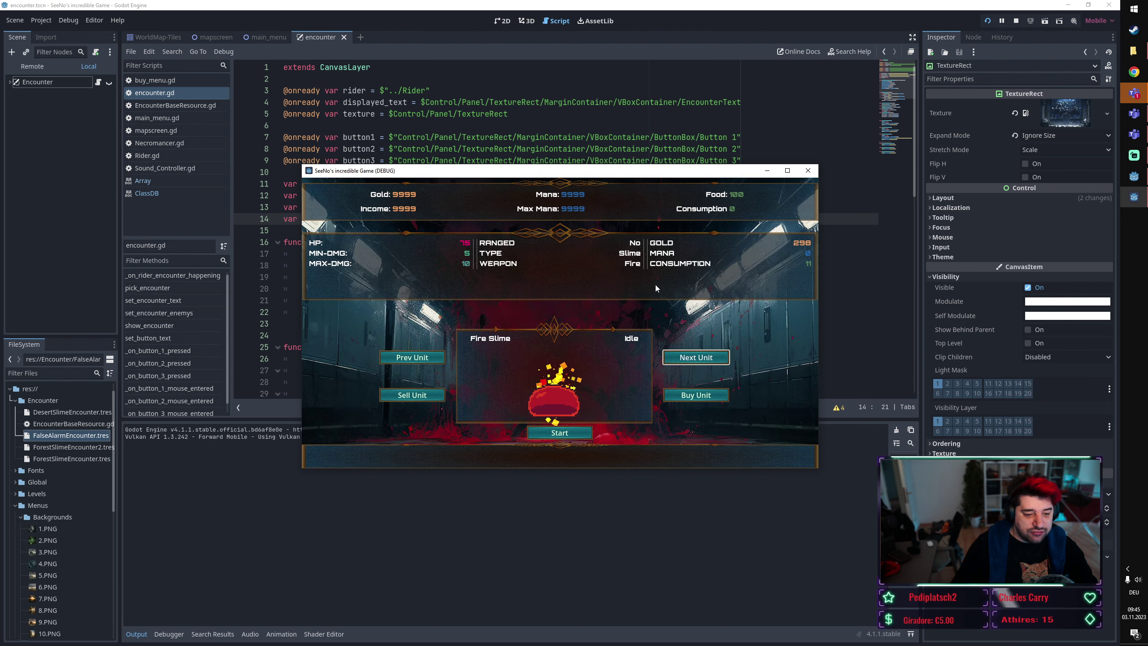
key("Return")
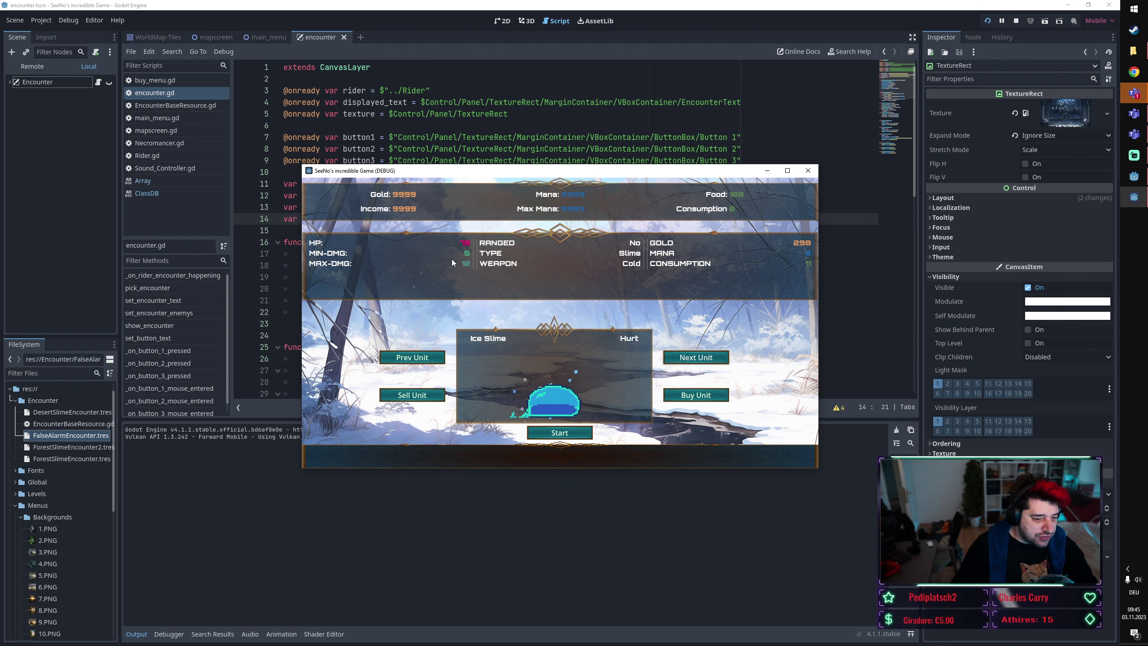
left_click(423, 357)
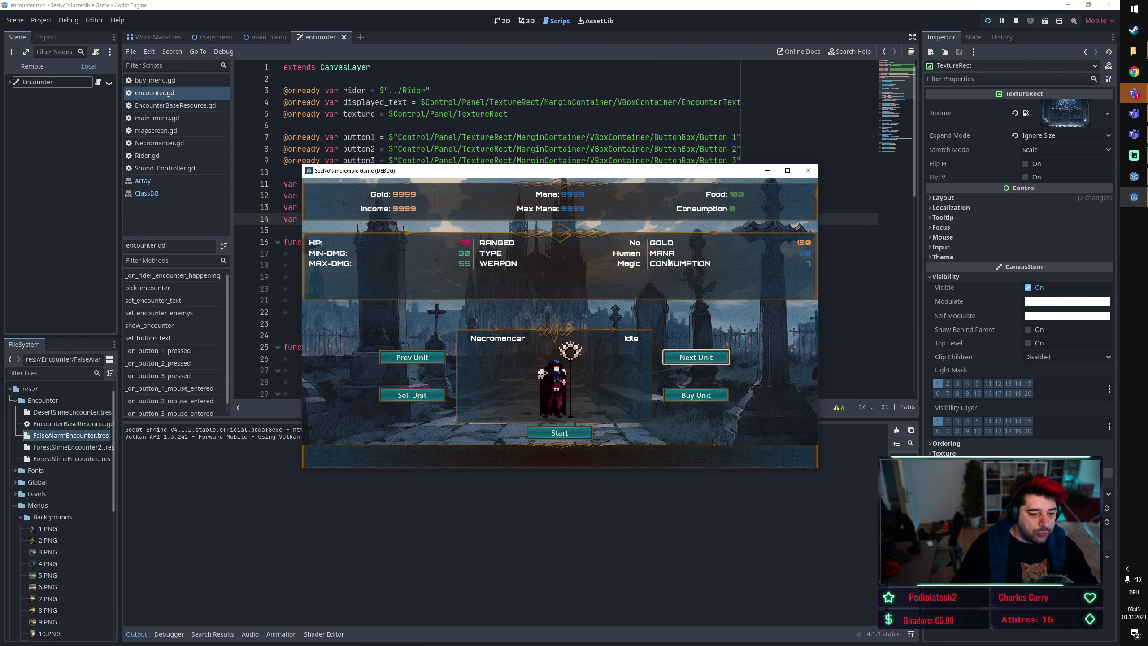
left_click(421, 365)
Buy several slimes, Necromancers and two Knights for the party.
double_click(702, 397)
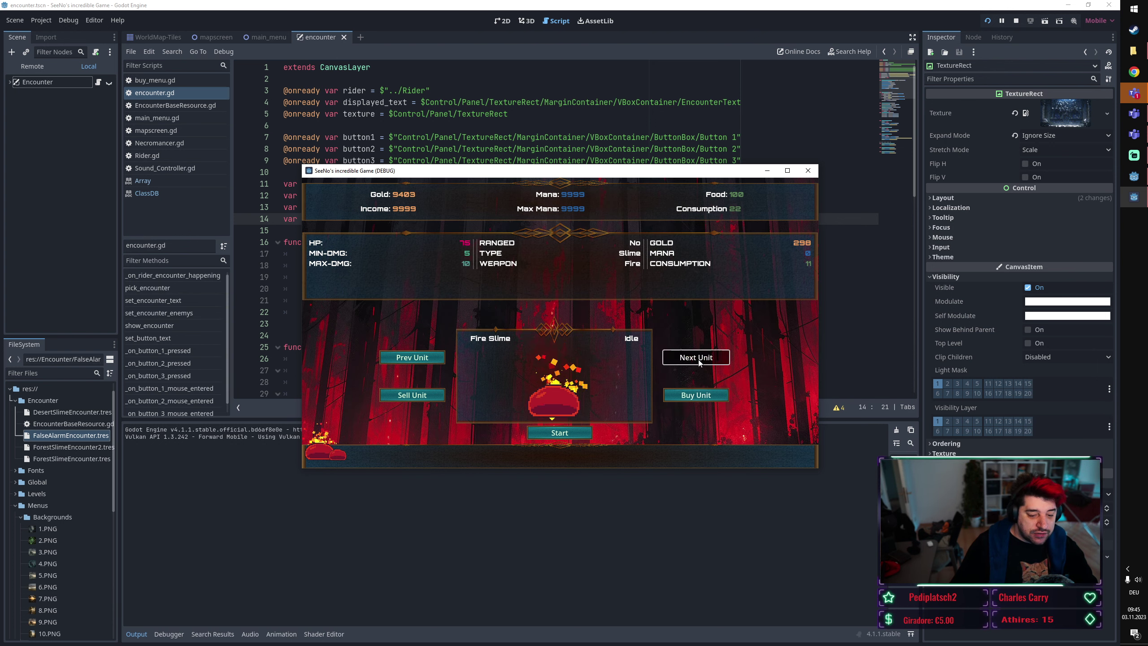
left_click(696, 357)
left_click(696, 395)
left_click(696, 357)
left_click(696, 394)
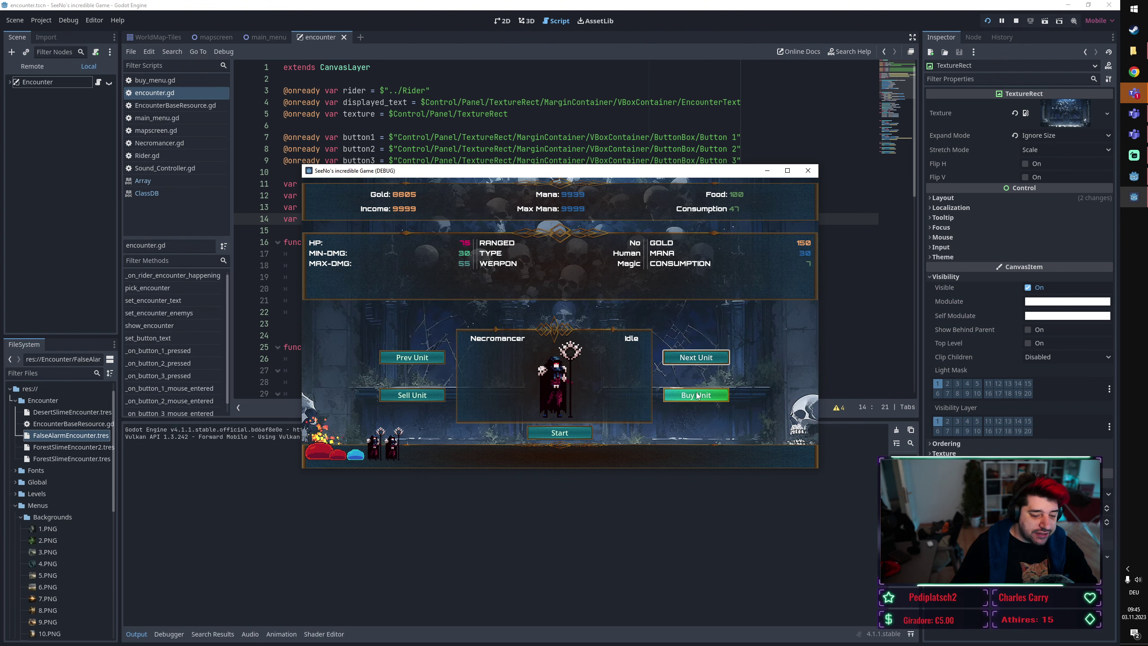
left_click(696, 394)
left_click(696, 357)
left_click(698, 396)
Start the dungeon battle and deploy two Knights onto the battlefield.
left_click(560, 433)
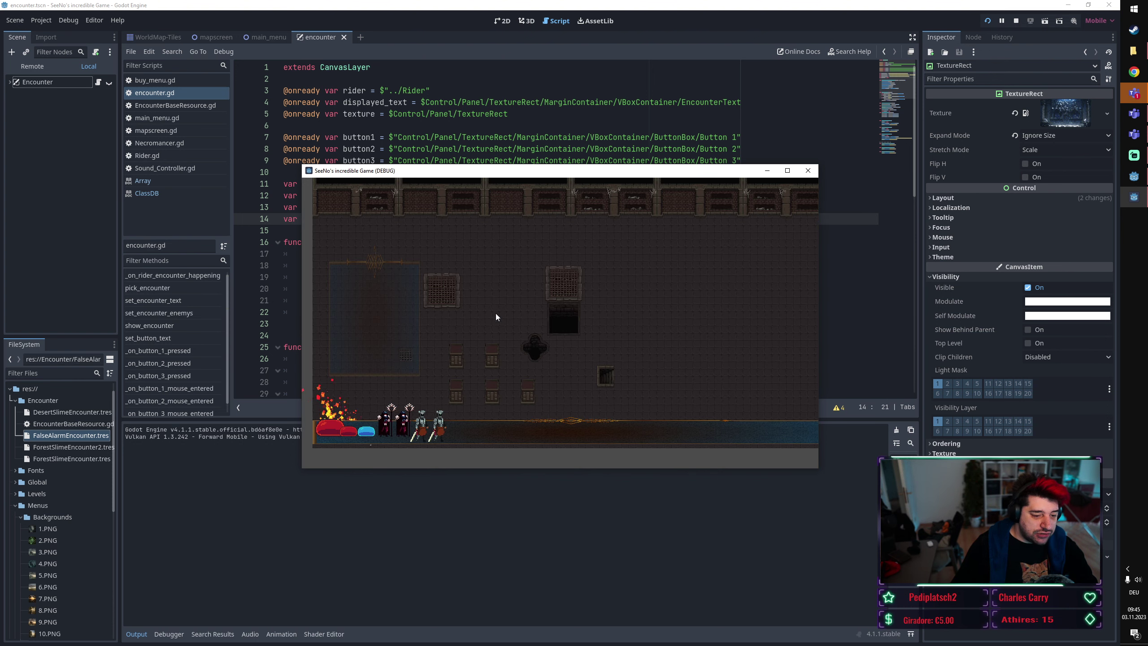
left_click(400, 329)
left_click(405, 290)
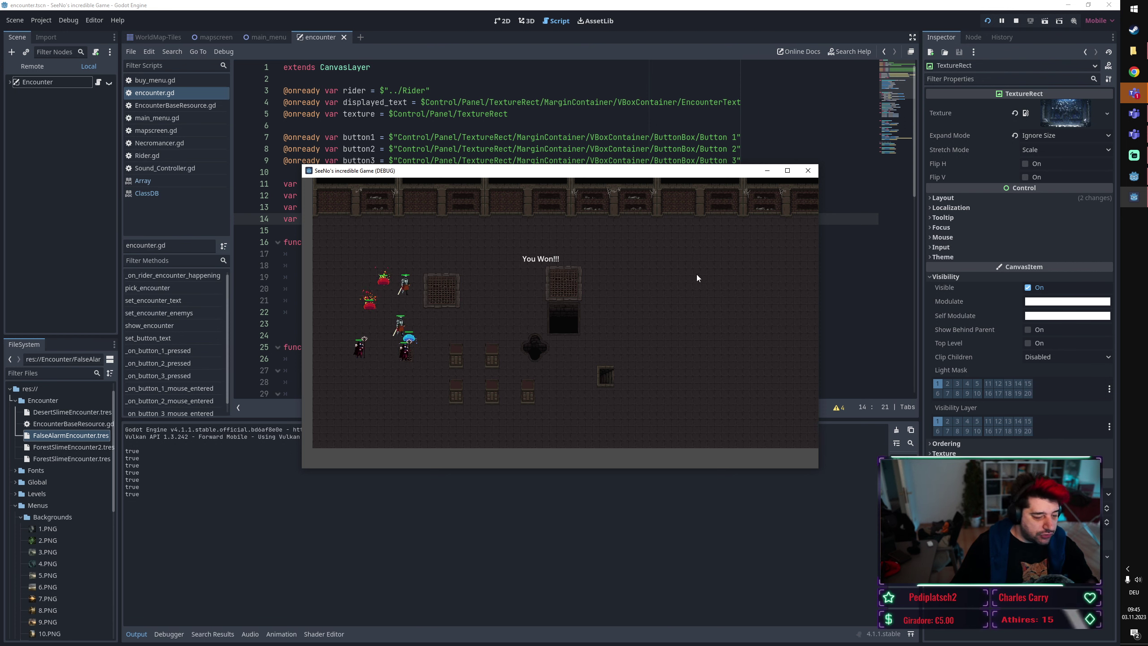
Close the game window, scroll through encounter.gd, and run the project again.
left_click(807, 171)
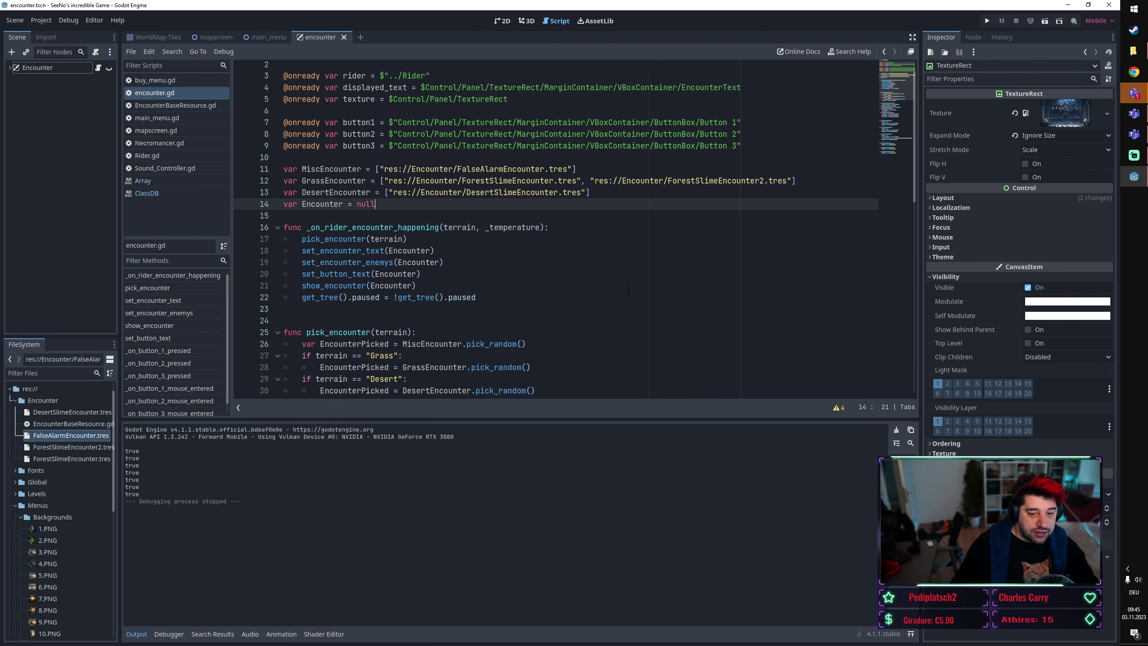
scroll(628, 280, "down", 10)
scroll(622, 289, "up", 9)
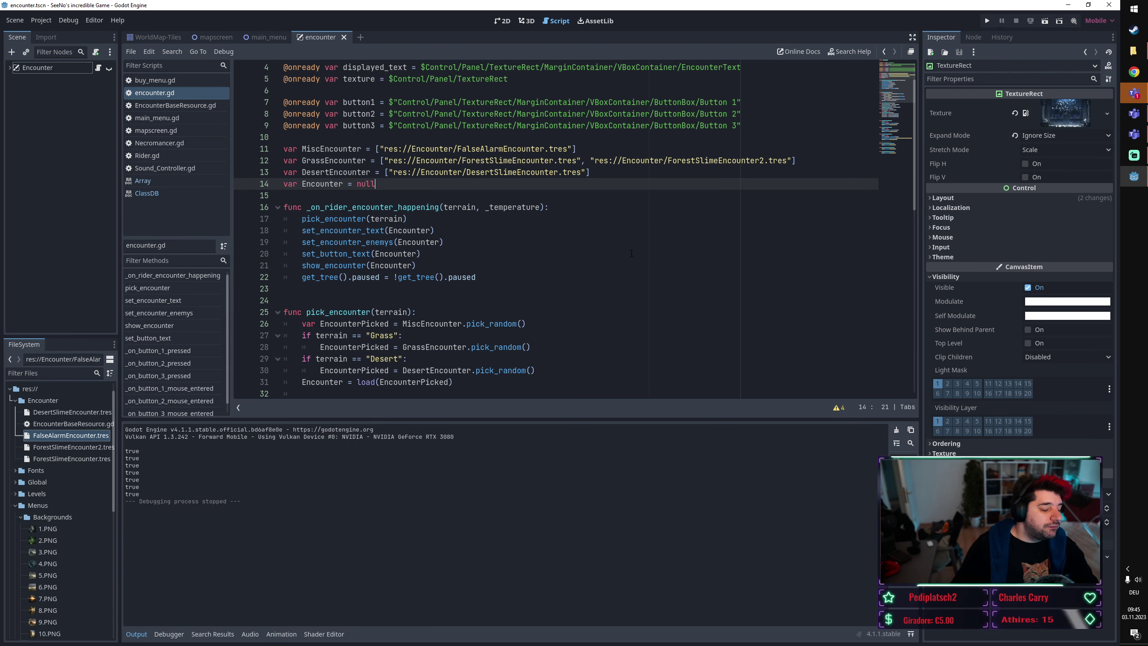
key("F5")
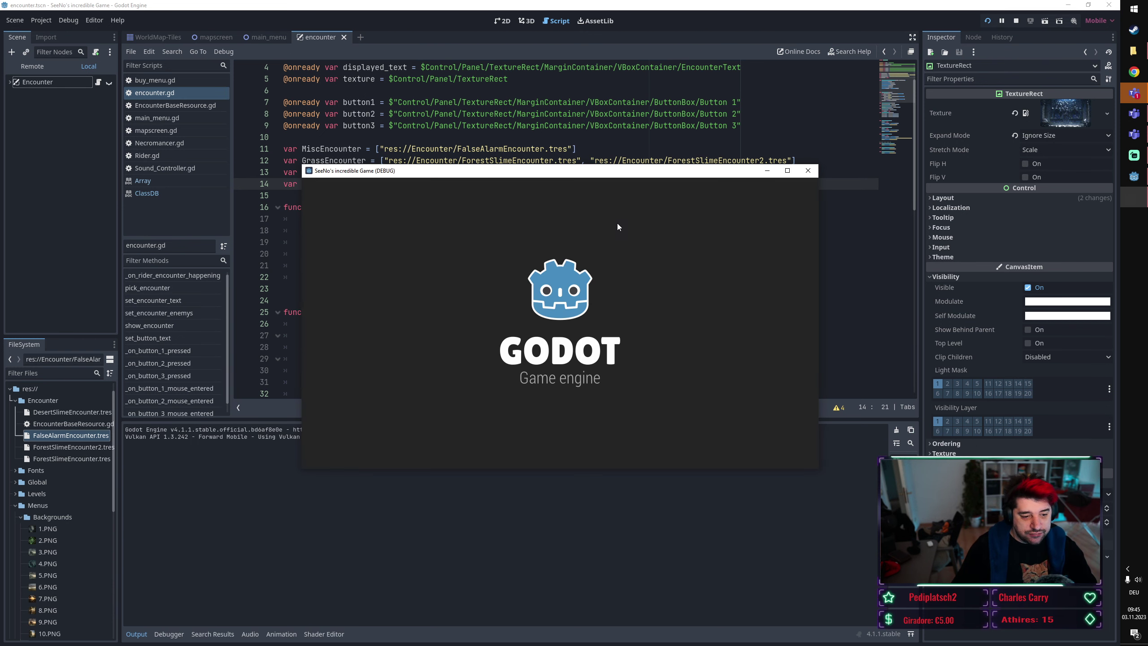
Relaunch the game, move the rider across hex tiles, flee one slime encounter, and trigger another.
left_click(583, 228)
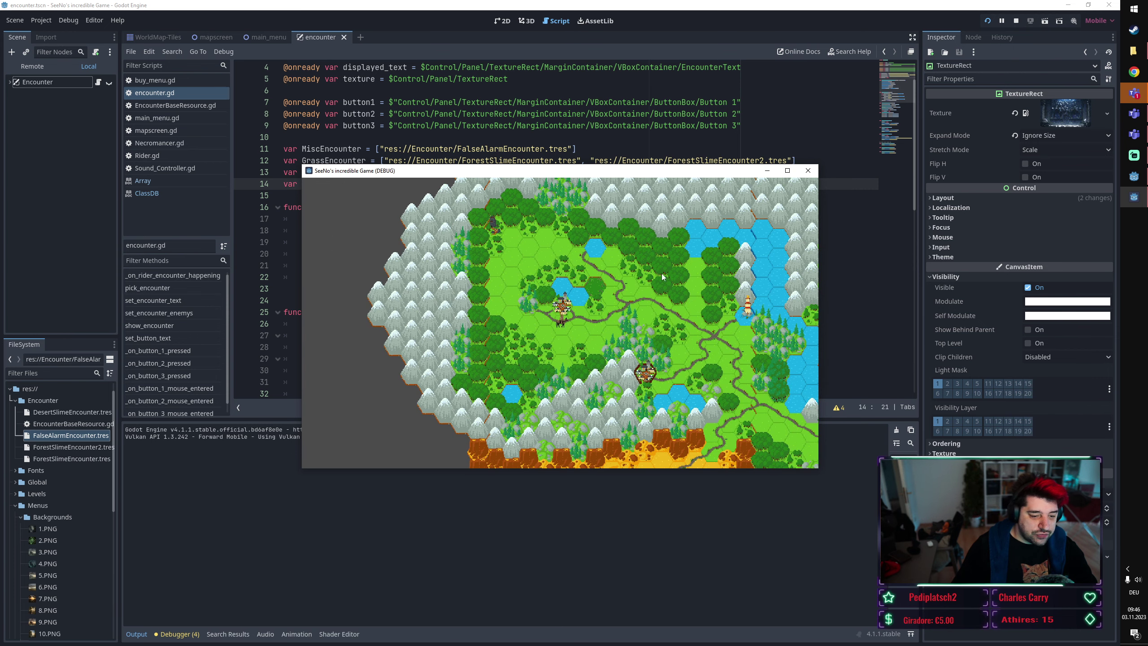
left_click(809, 170)
key("F5")
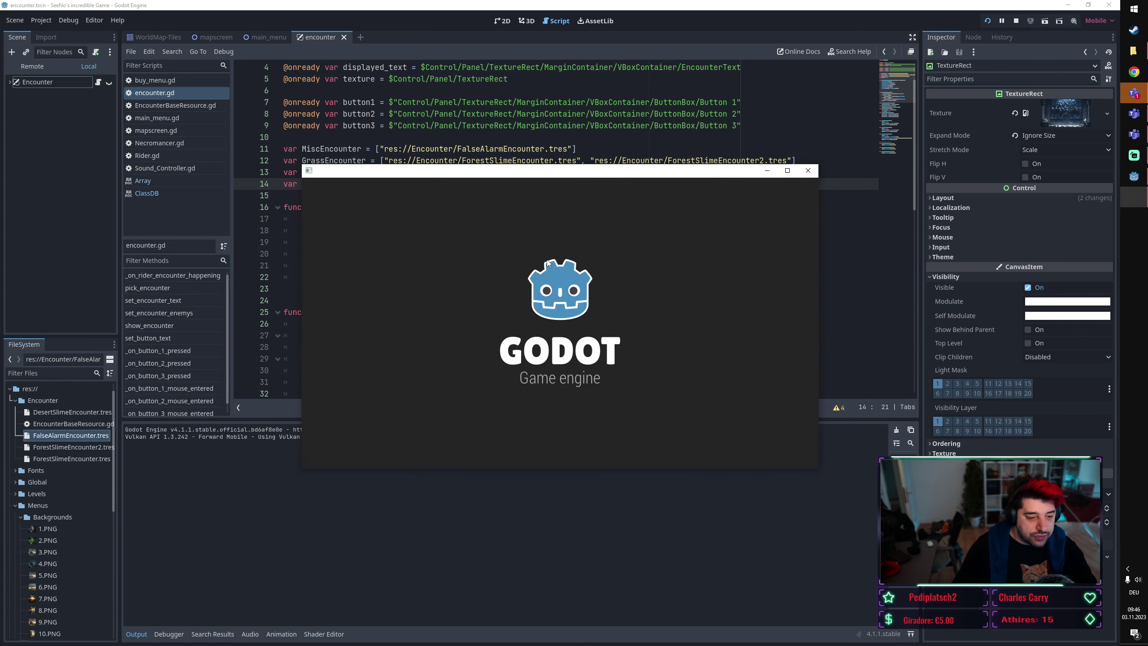
left_click(554, 213)
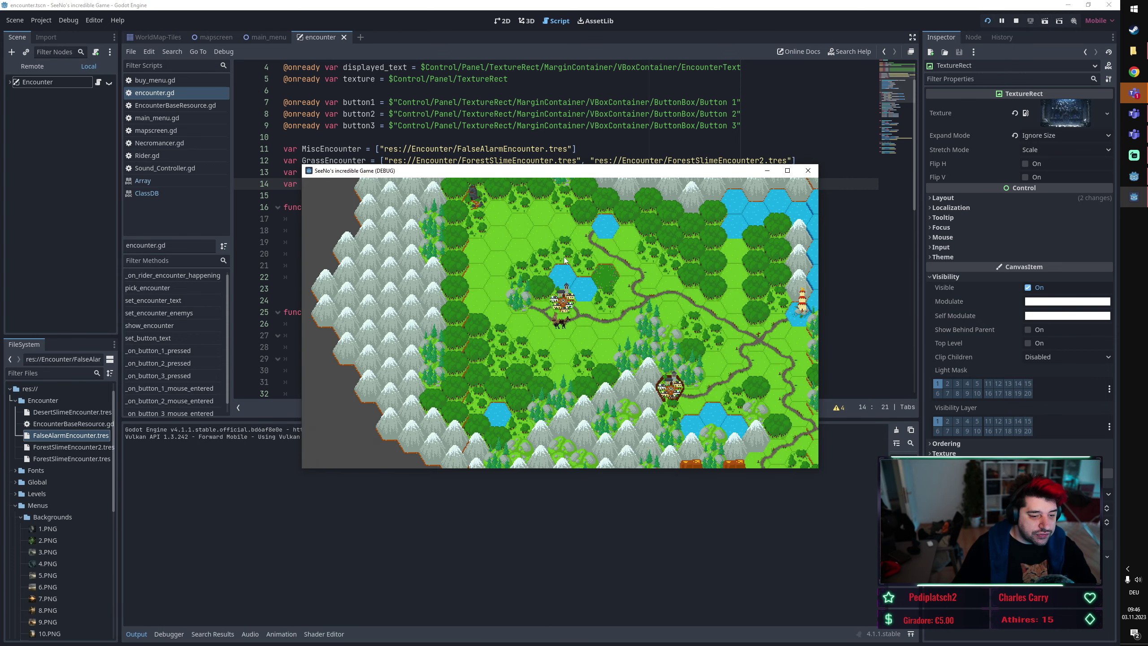
left_click(541, 329)
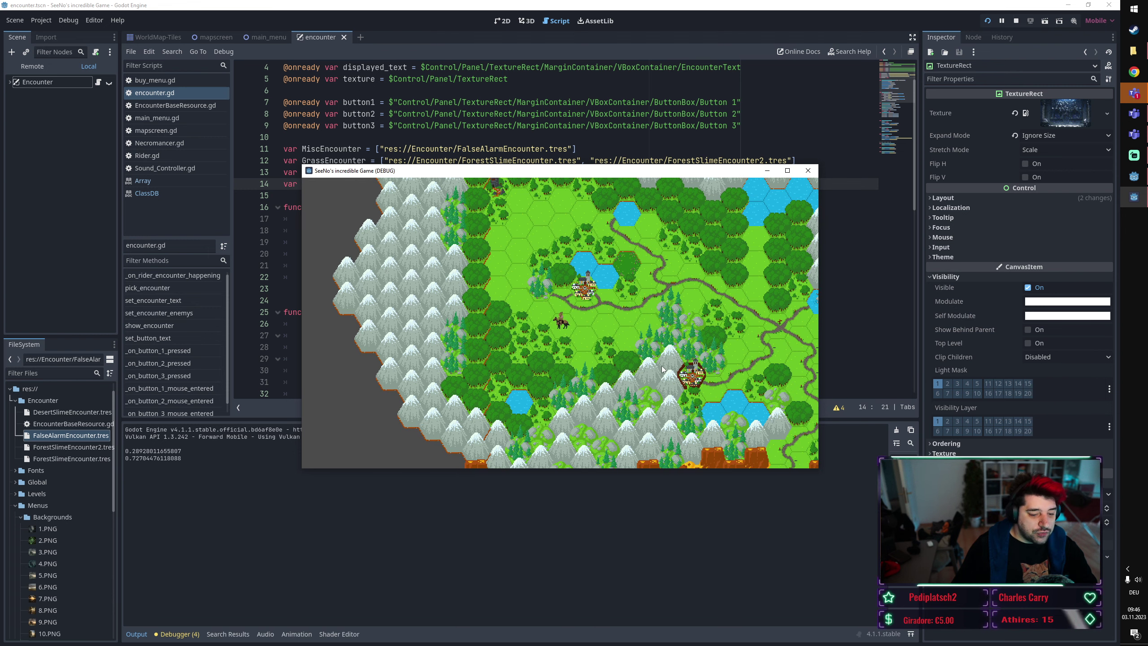
left_click(502, 260)
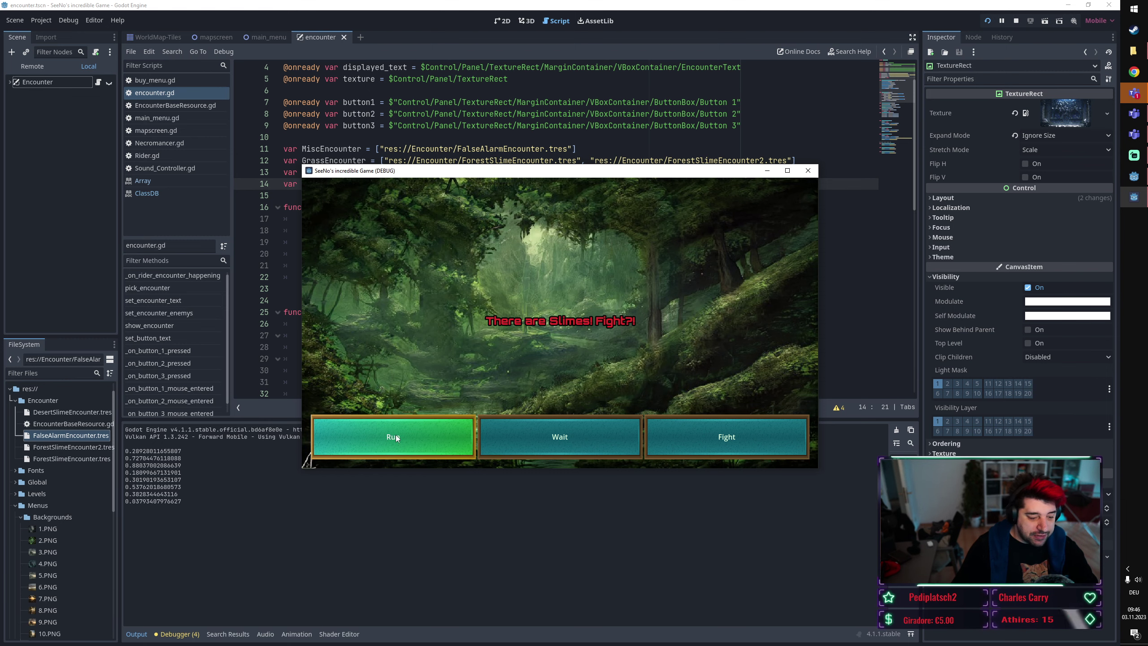
left_click(380, 450)
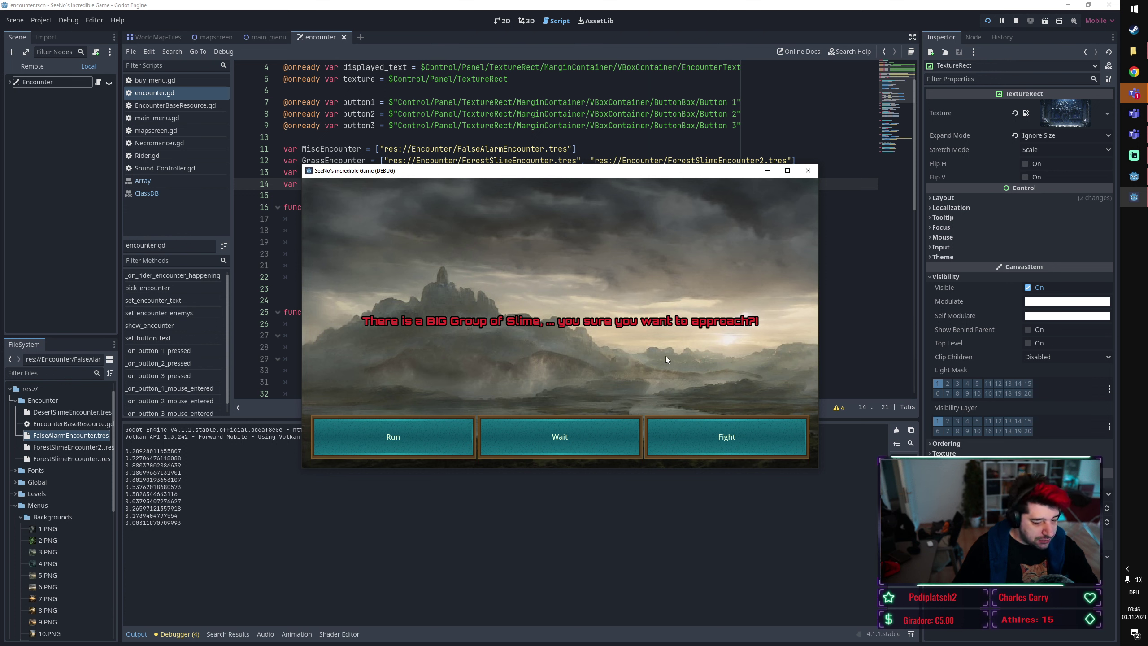
Choose Fight against the big slime group and cycle the unit shop past Ice Slime to Knight.
left_click(760, 443)
left_click(705, 359)
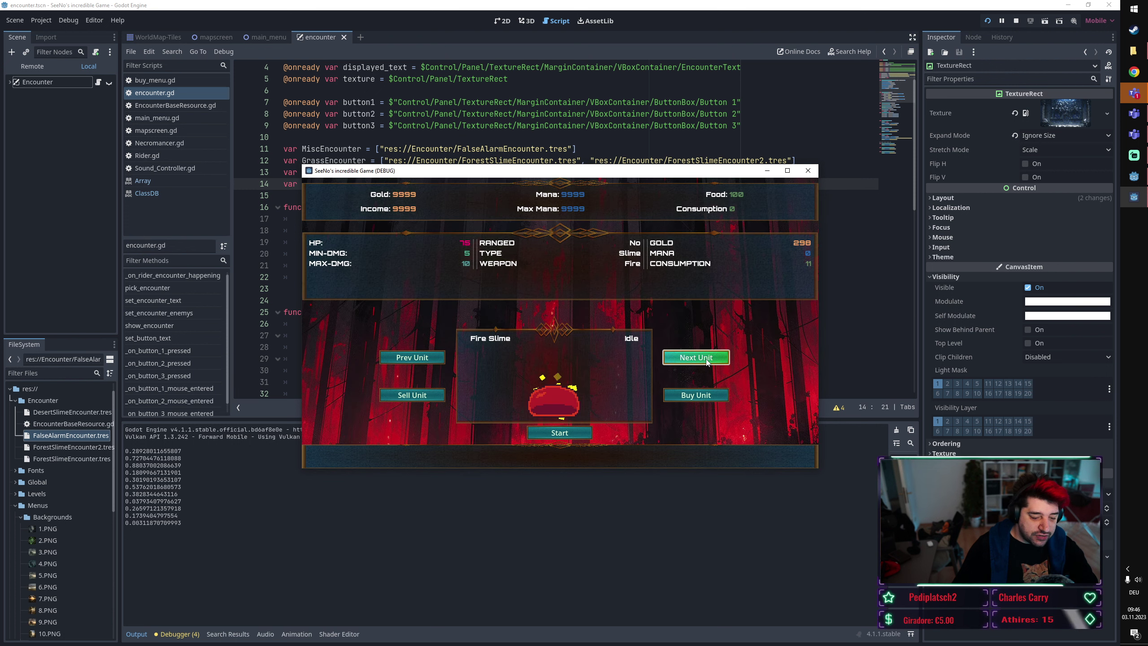
left_click(706, 359)
left_click(706, 359)
left_click(703, 362)
Buy four Knights and start the dungeon battle against the slimes.
left_click(698, 397)
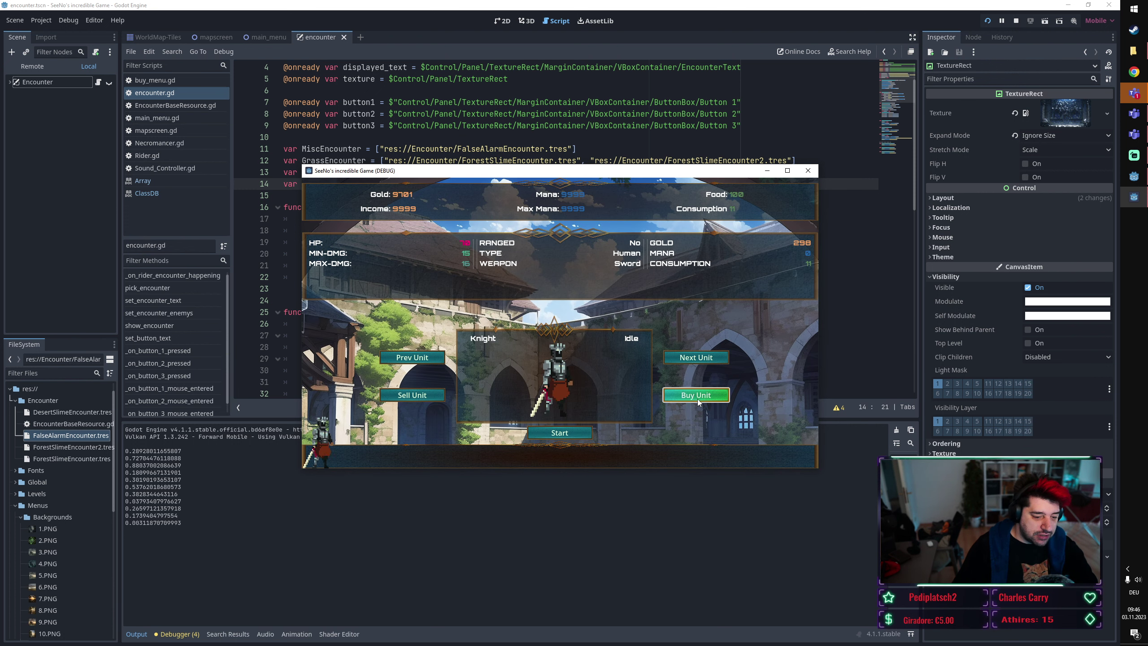
left_click(698, 398)
left_click(698, 398)
left_click(698, 400)
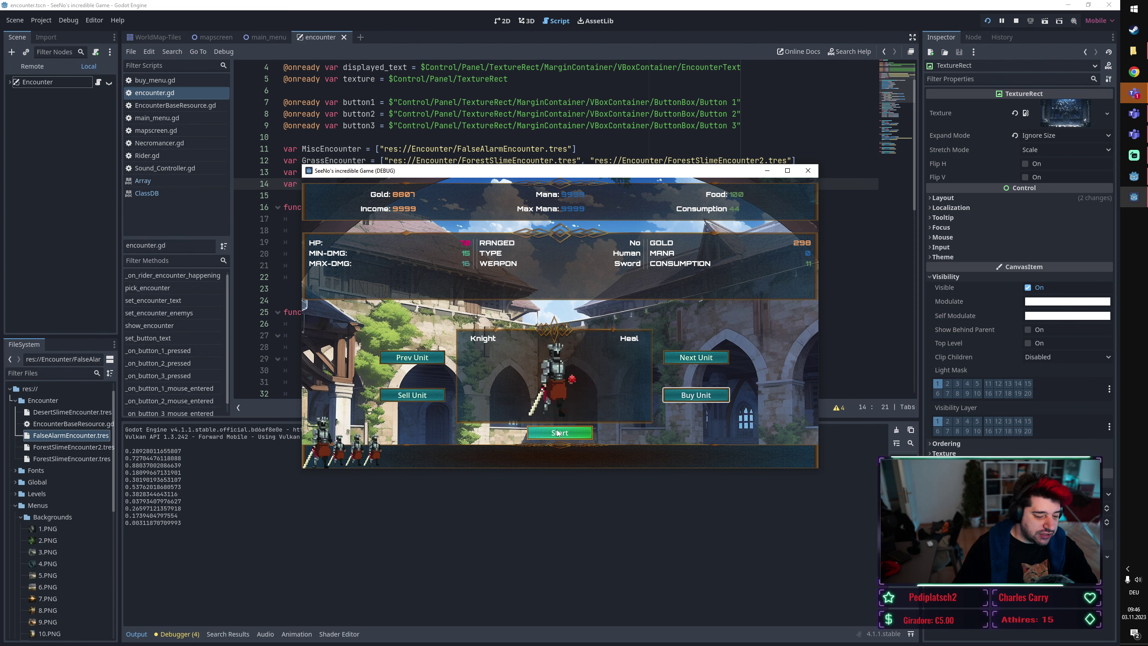
left_click(558, 432)
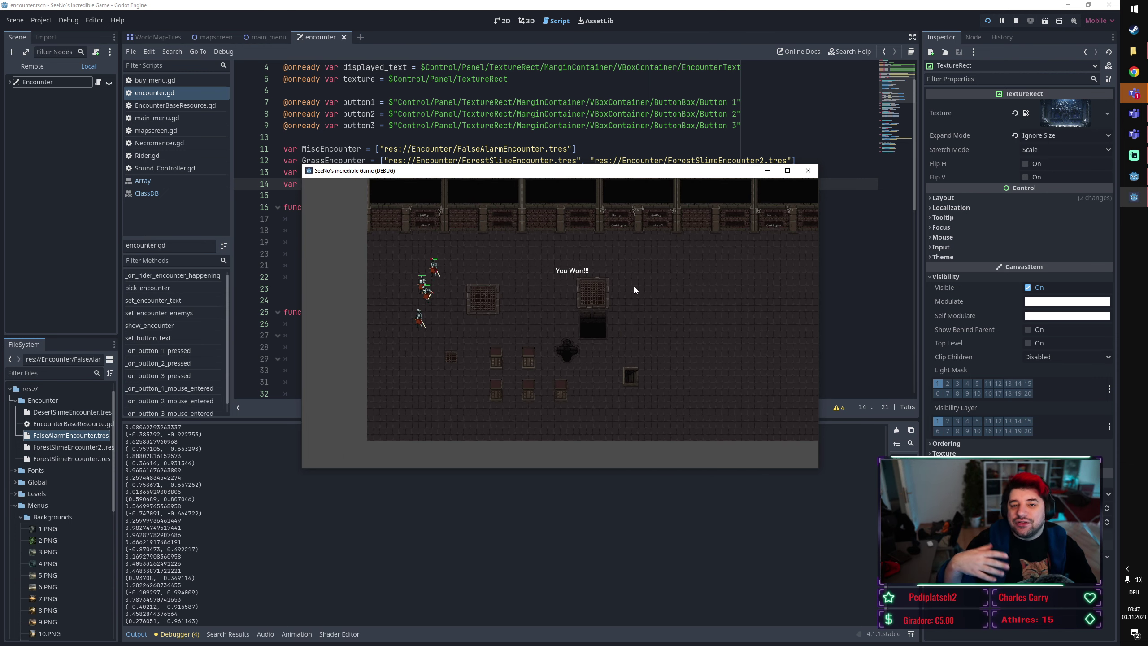
Restart the game with F5, move the rider on the world map, and run from three slime encounters.
left_click(807, 171)
key("F5")
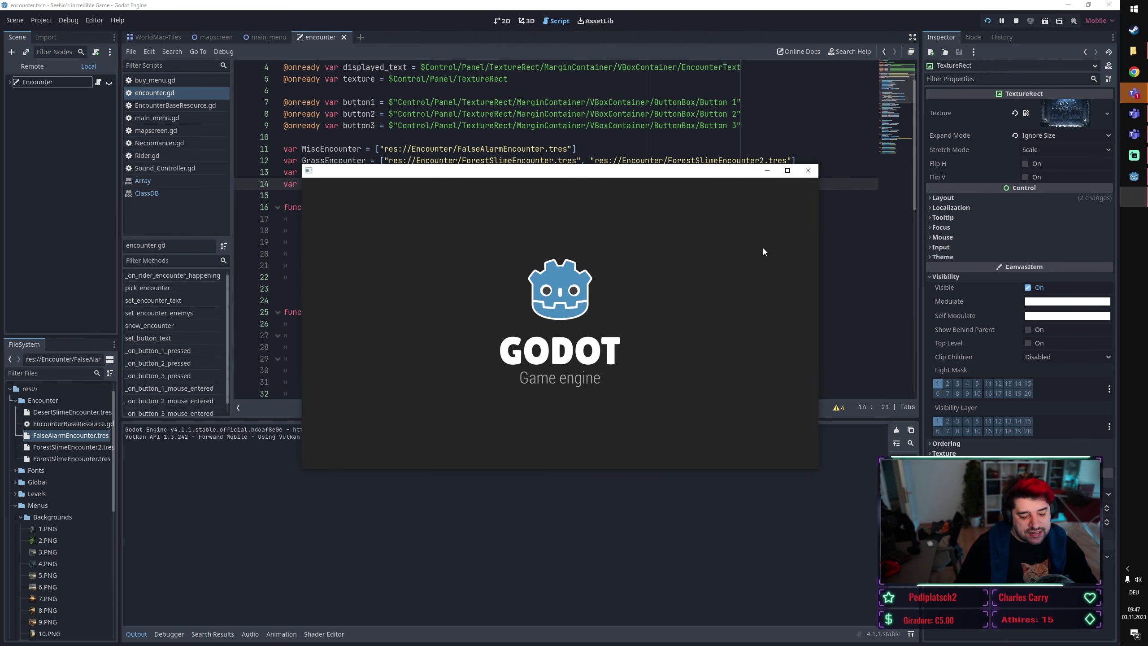
left_click(567, 212)
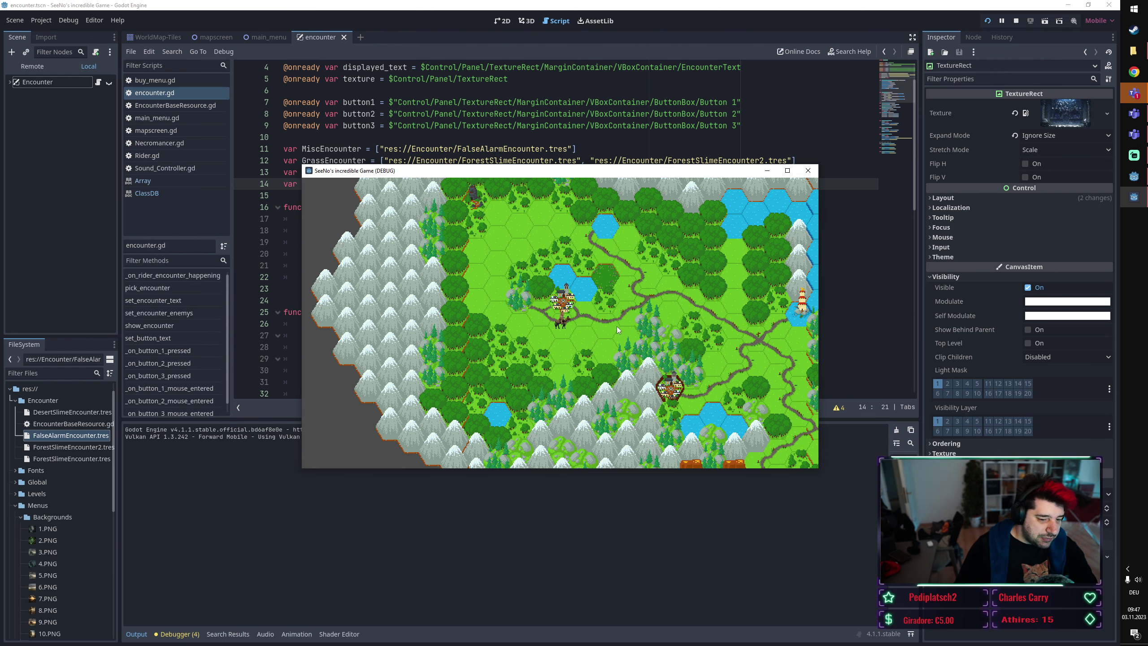
left_click(622, 298)
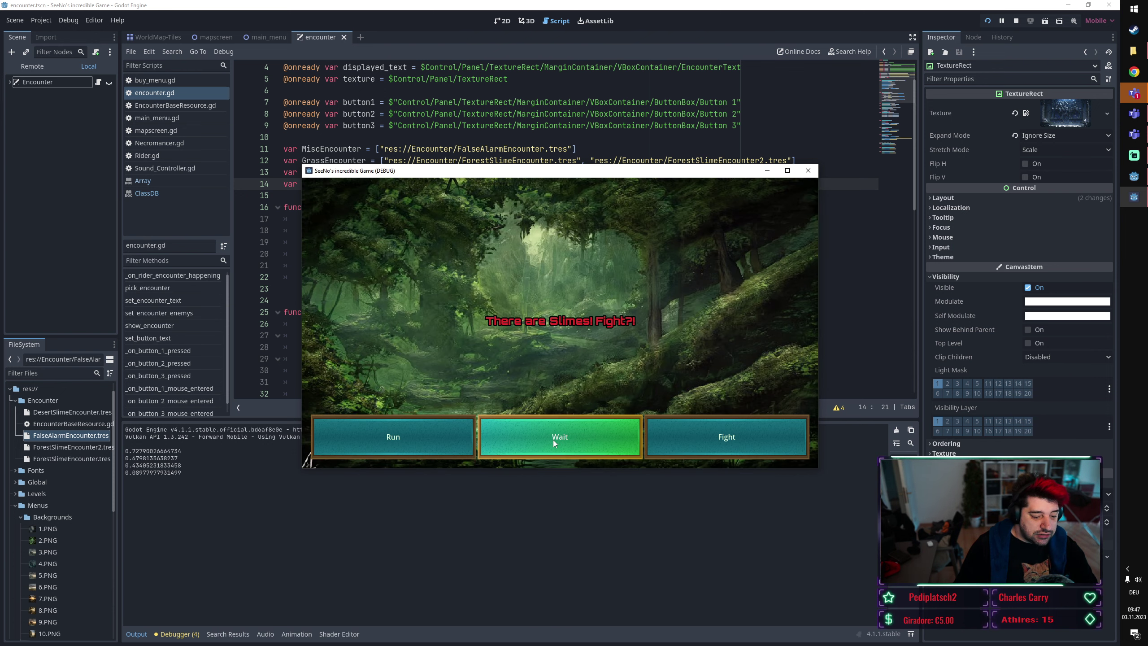
left_click(415, 439)
left_click(703, 348)
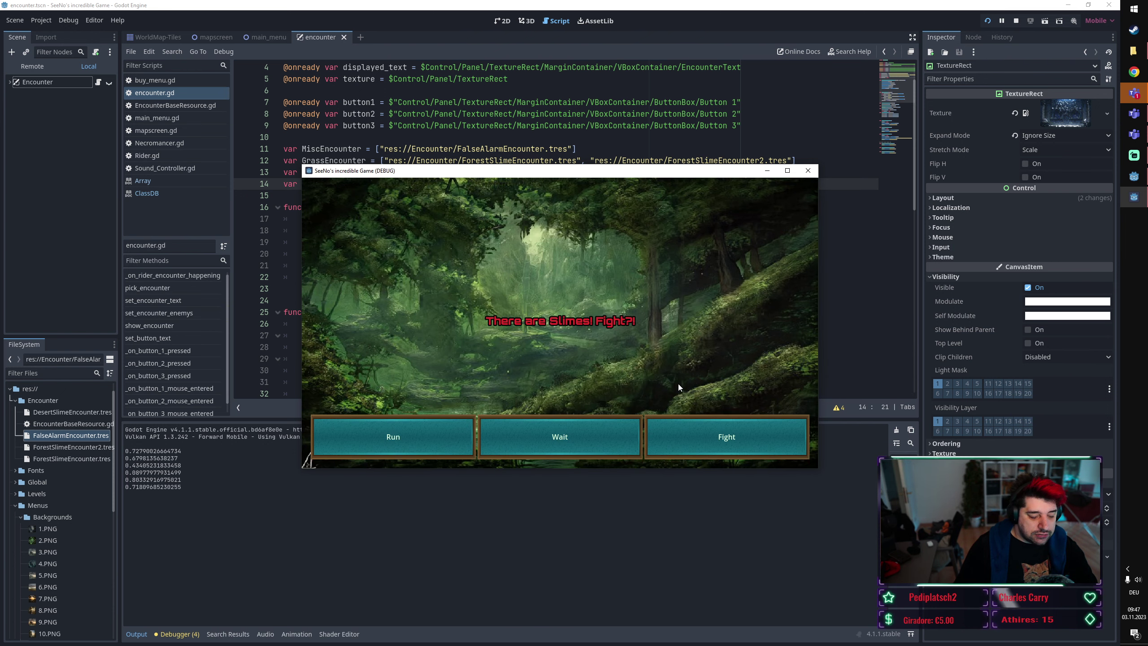
left_click(391, 438)
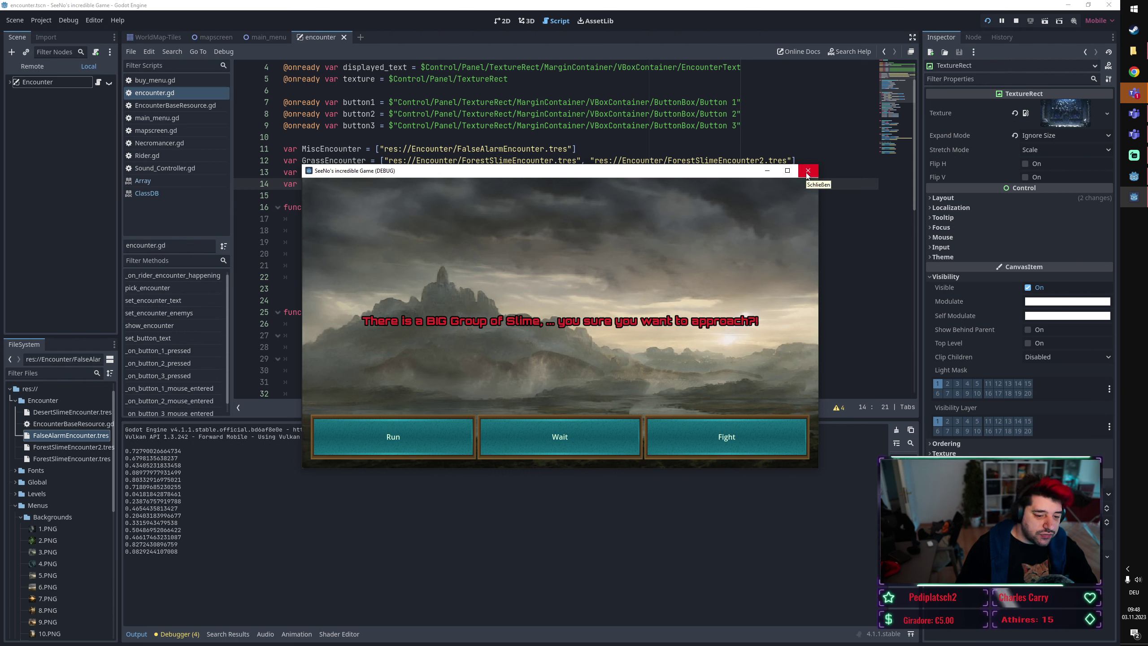
Close the game, read EncounterBaseResource.gd's exported Run/Wait/Fight button texts, then return to WorldMap-Tiles.
left_click(808, 171)
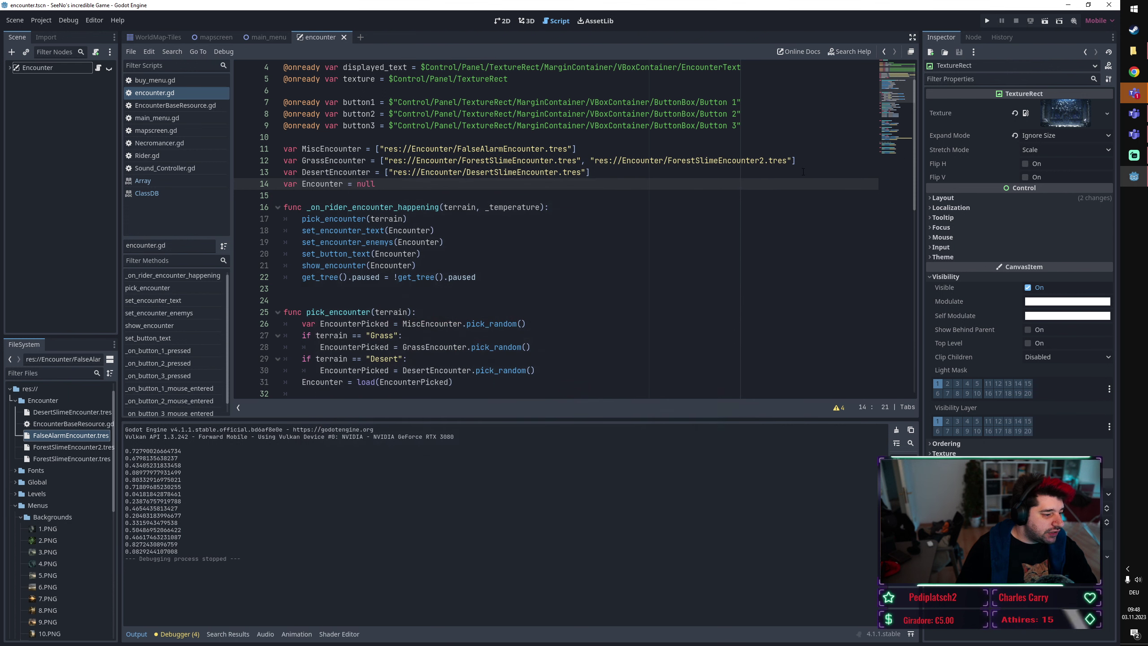
scroll(357, 207, "up", 1)
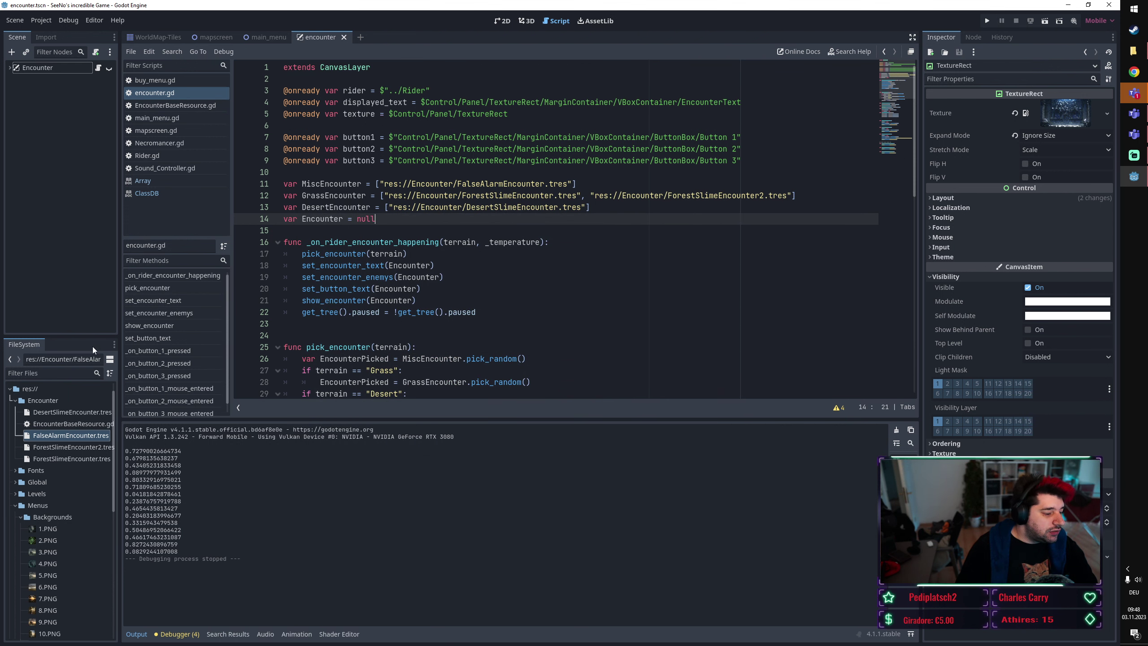
double_click(76, 425)
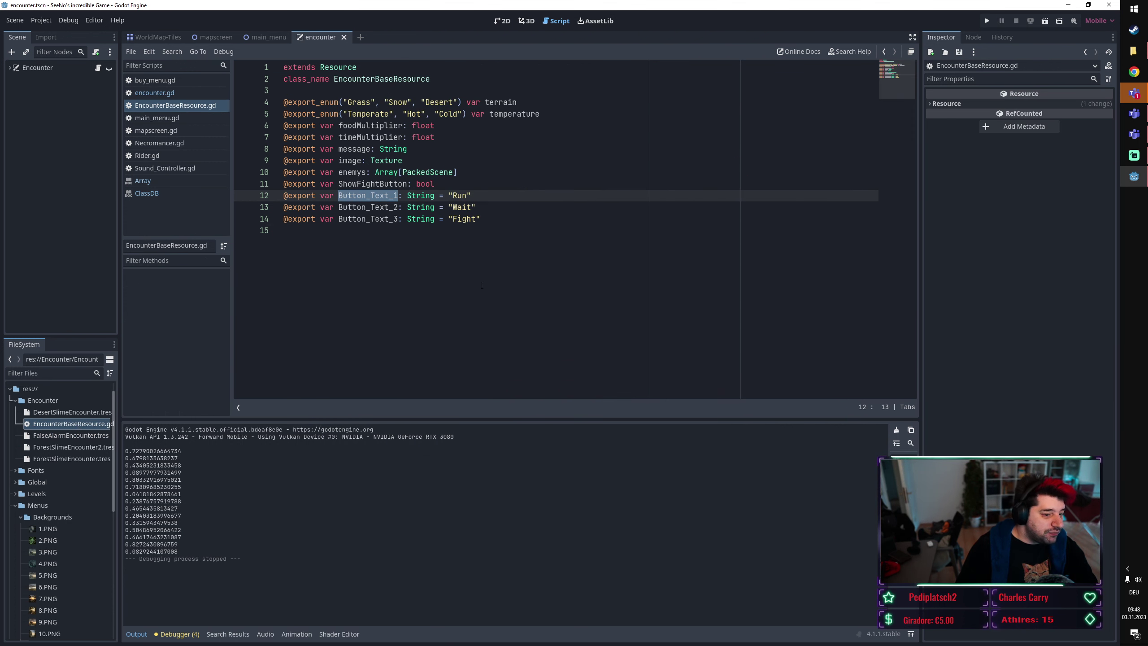
left_click(482, 285)
key("shift+Up")
key("shift+Up")
key("shift+Up")
key("shift+Up")
key("shift+Up")
key("shift+Up")
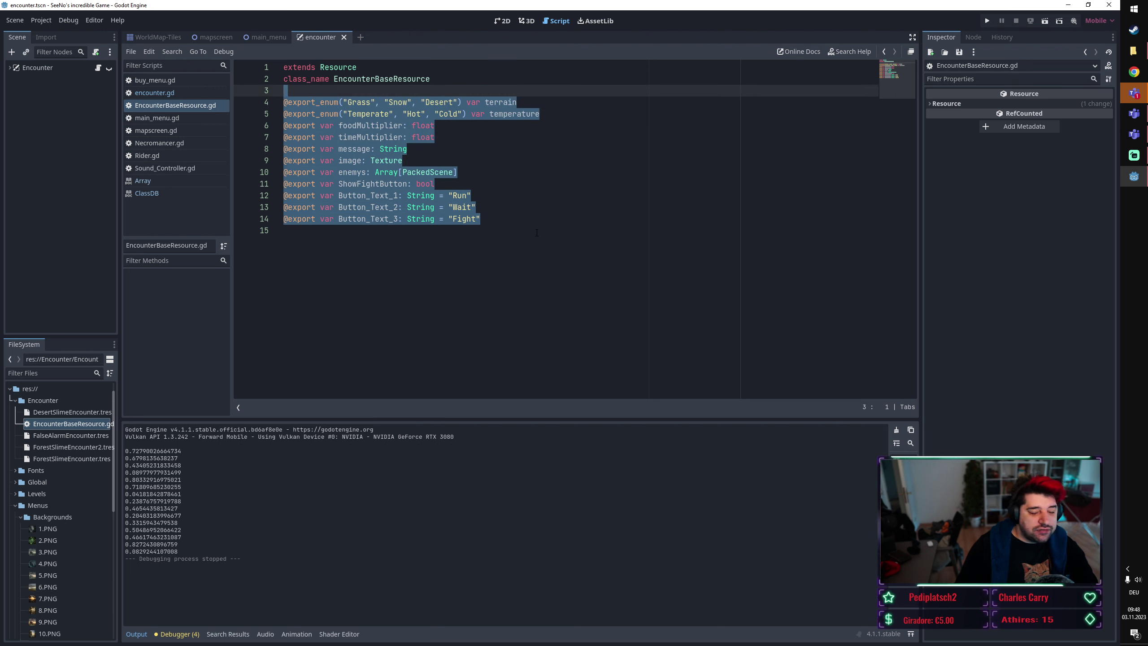
left_click(536, 231)
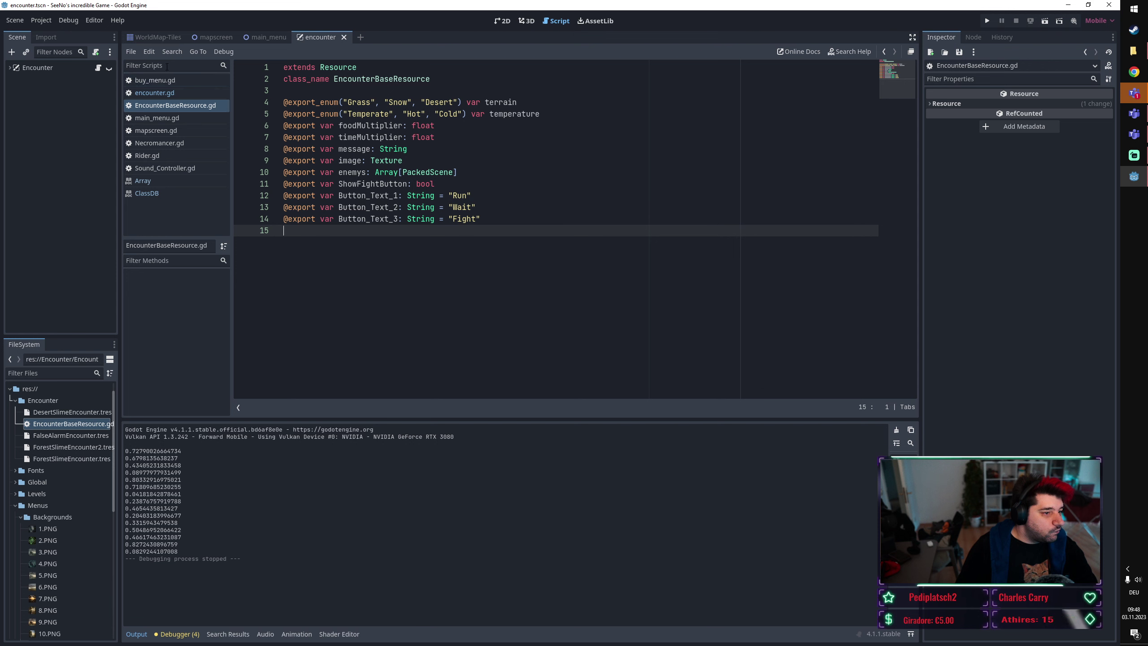
left_click(156, 37)
Open the TileSet editor in Paint mode alongside the 2D view of the hex map.
left_click(351, 639)
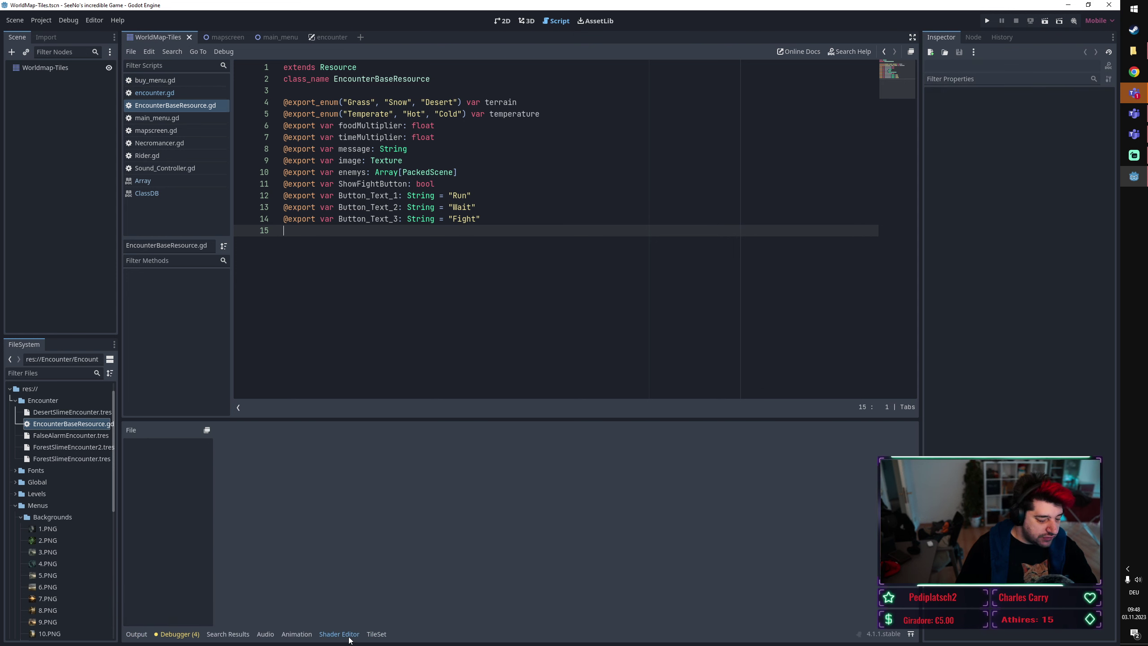
left_click(375, 636)
left_click(369, 446)
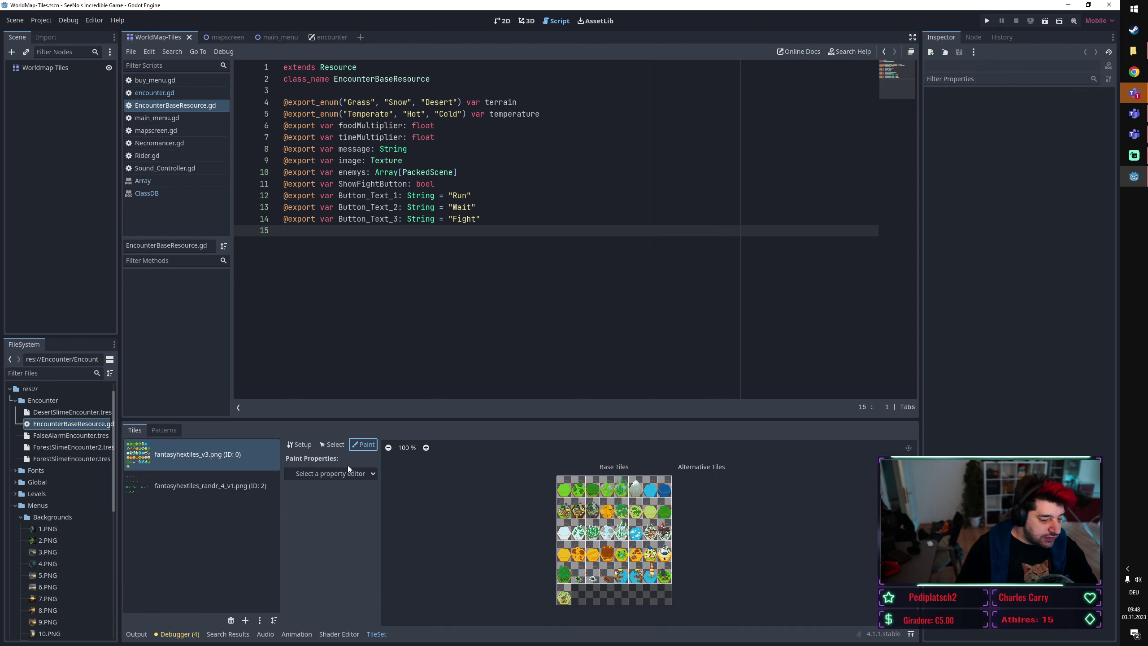
left_click(501, 21)
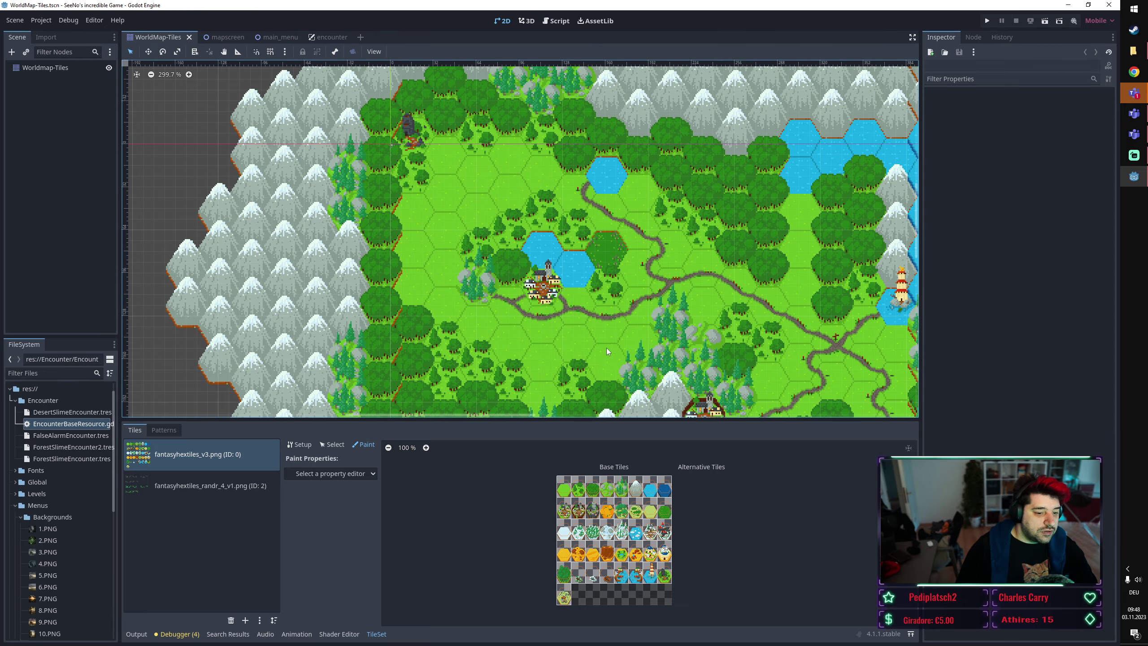
scroll(550, 339, "up", 1)
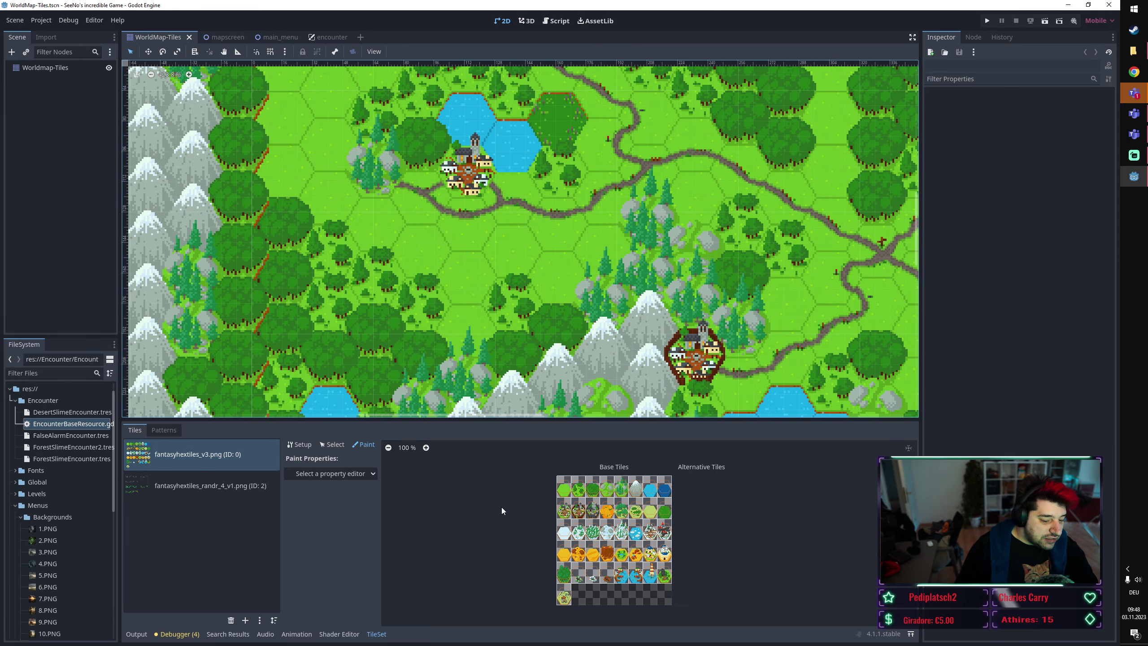
scroll(501, 507, "up", 5)
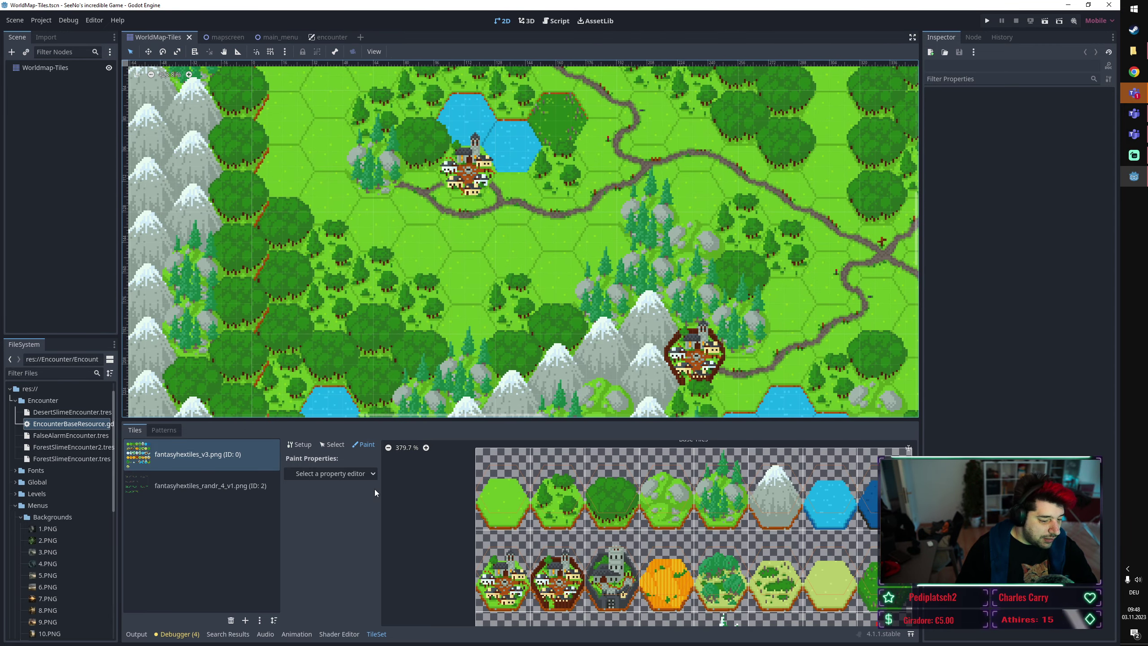
Paint-view the Walkable property, then switch the atlas to show each tile's Terrain custom data.
left_click(330, 473)
left_click(328, 577)
scroll(400, 482, "down", 1)
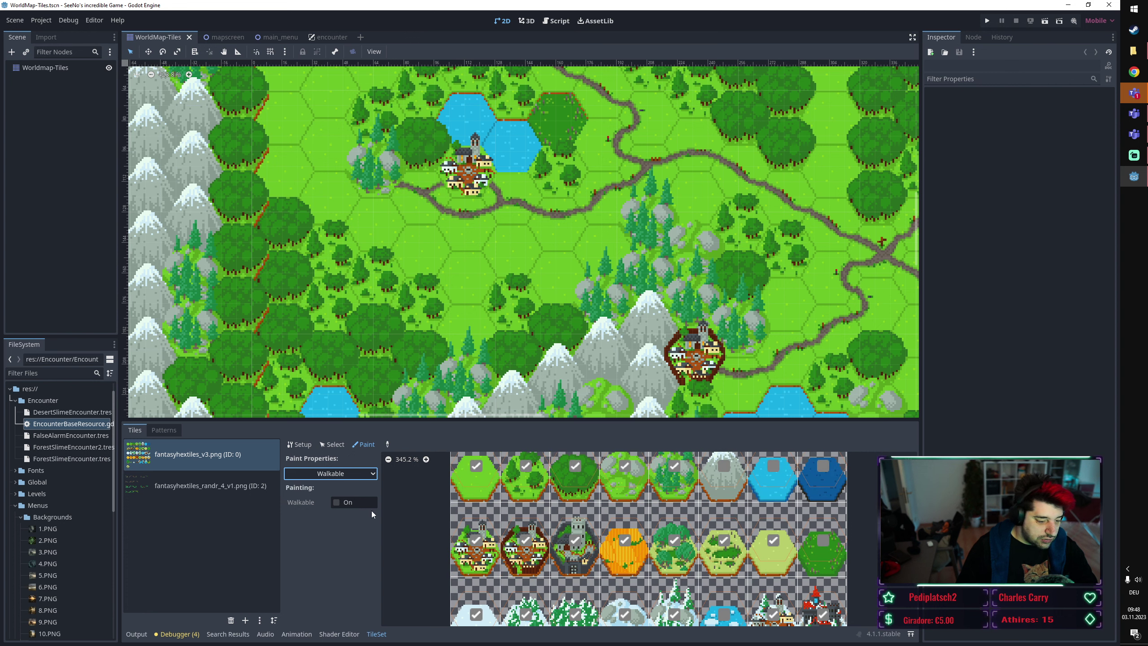
left_click(359, 476)
left_click(314, 584)
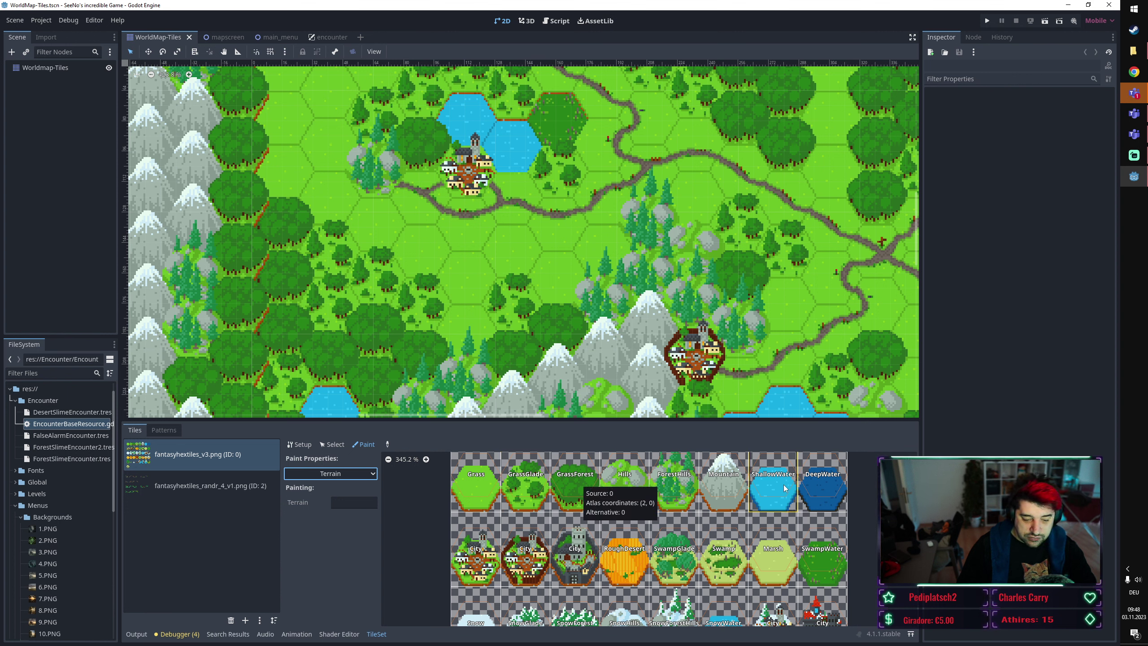
Bring the desert, mountain and snow tile rows and map regions into view.
scroll(652, 563, "down", 1)
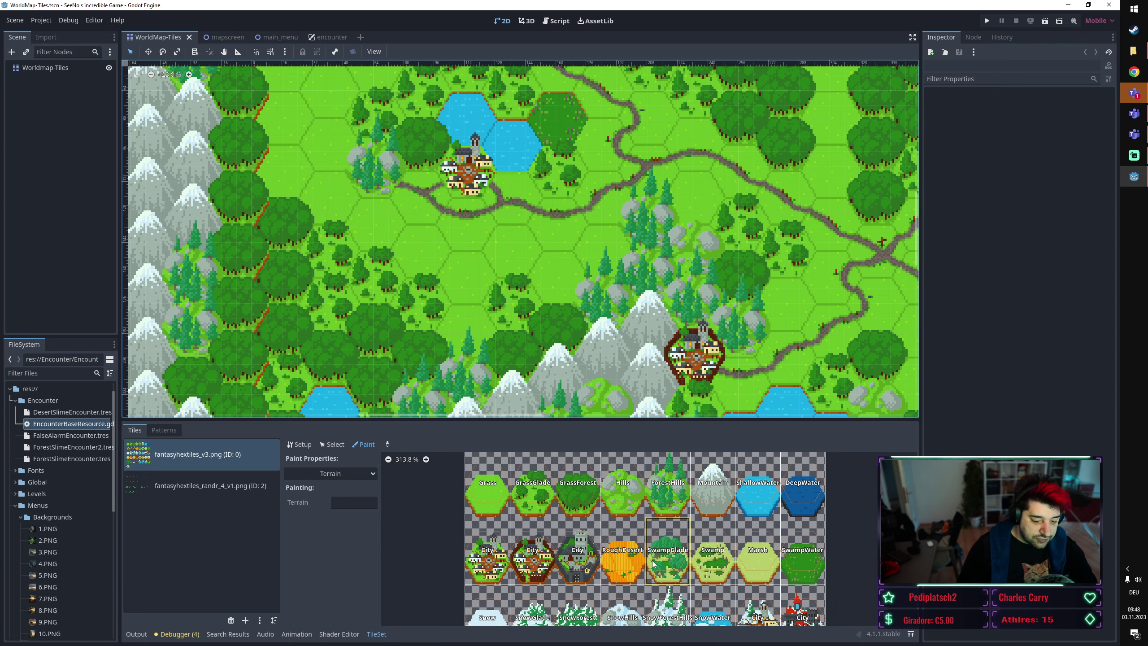
middle_click_drag(653, 564, 648, 487)
scroll(525, 342, "down", 5)
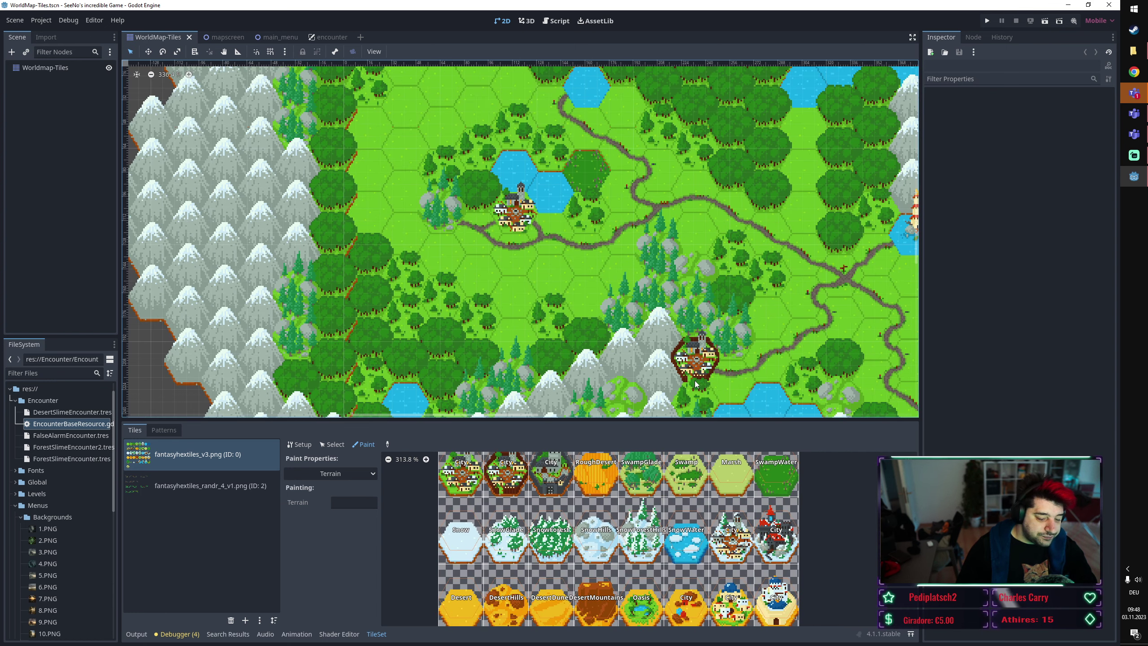
scroll(497, 271, "up", 2)
middle_click_drag(475, 166, 543, 198)
scroll(543, 197, "up", 5)
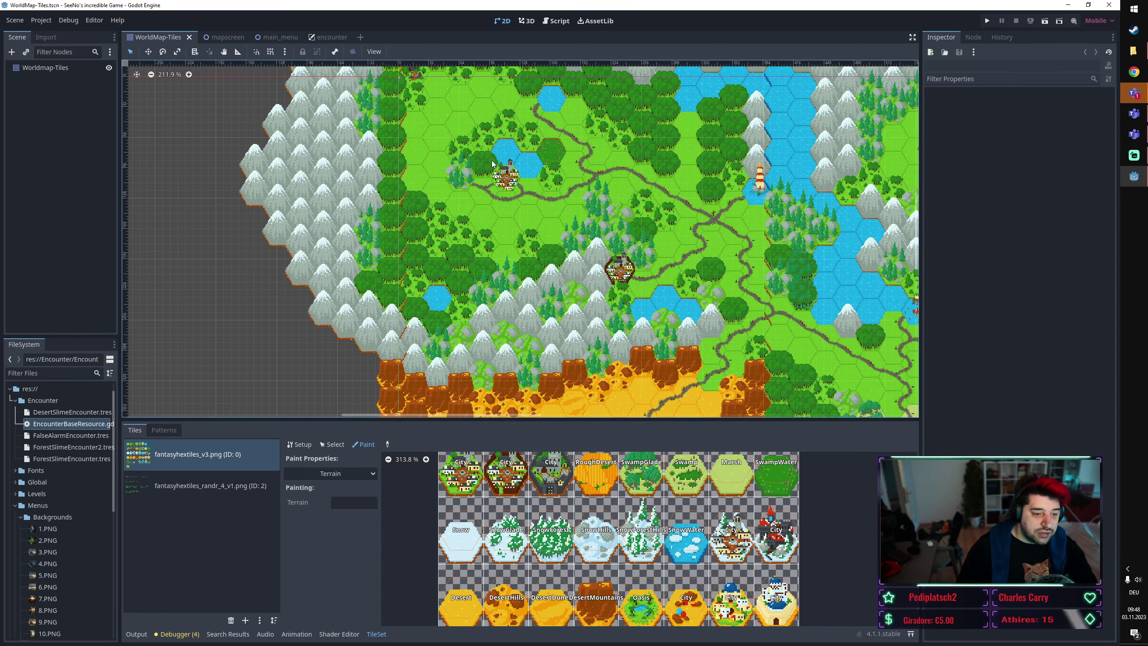
scroll(531, 494, "up", 3)
scroll(531, 494, "down", 1)
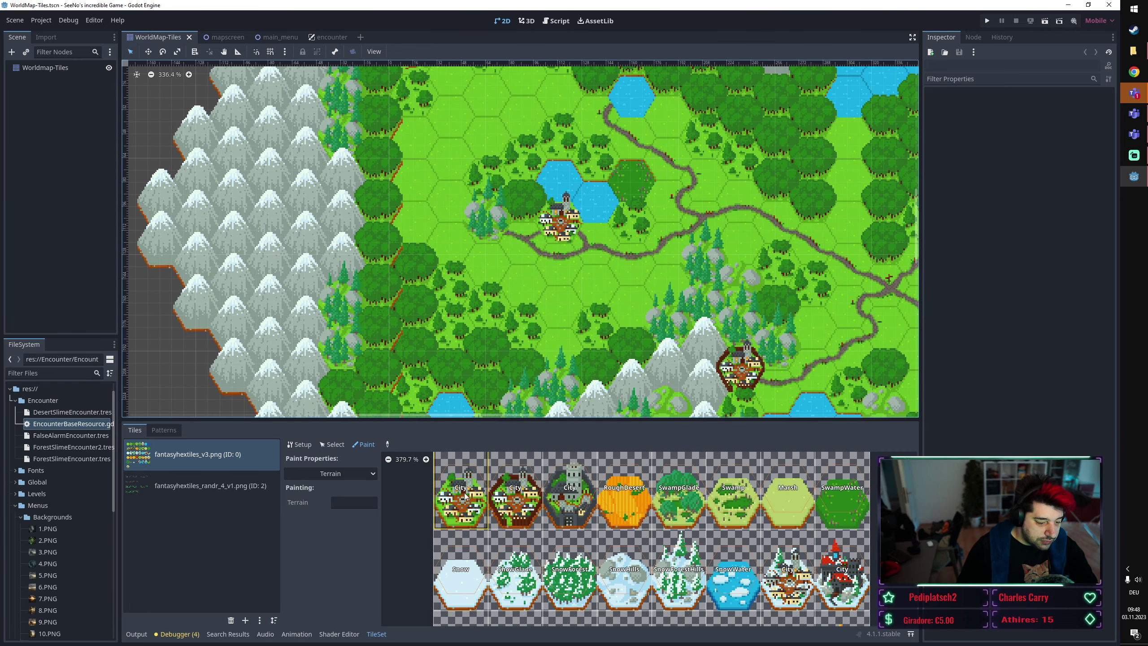
middle_click_drag(668, 533, 650, 527)
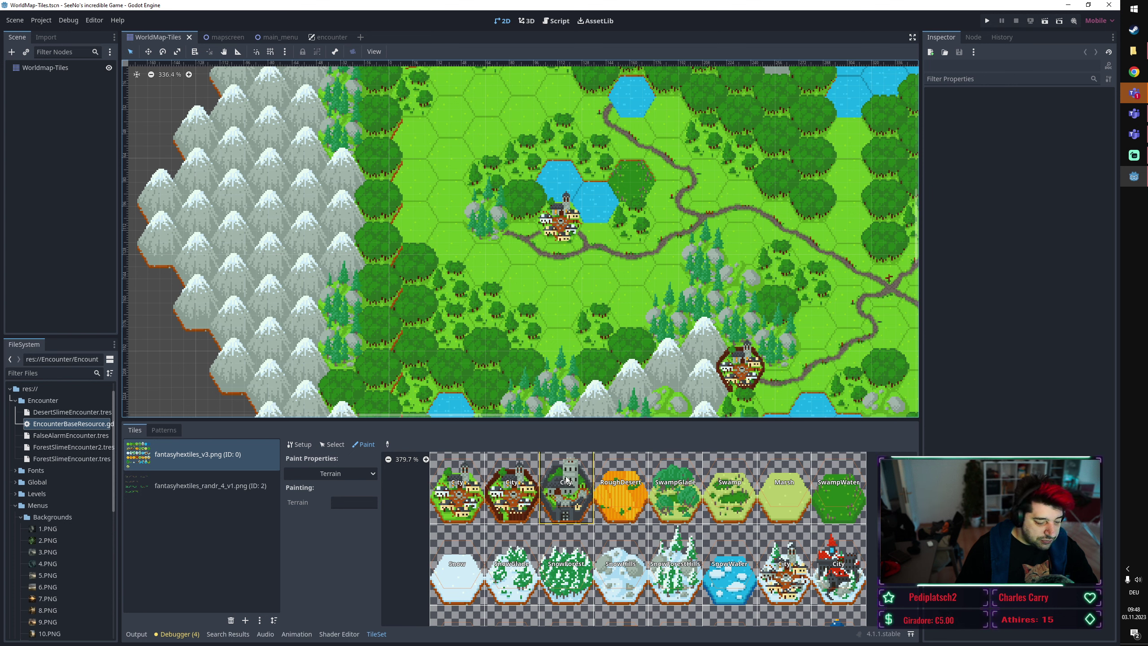
Show each tile's FoodMultiplier values in the atlas and scroll through them.
left_click(348, 475)
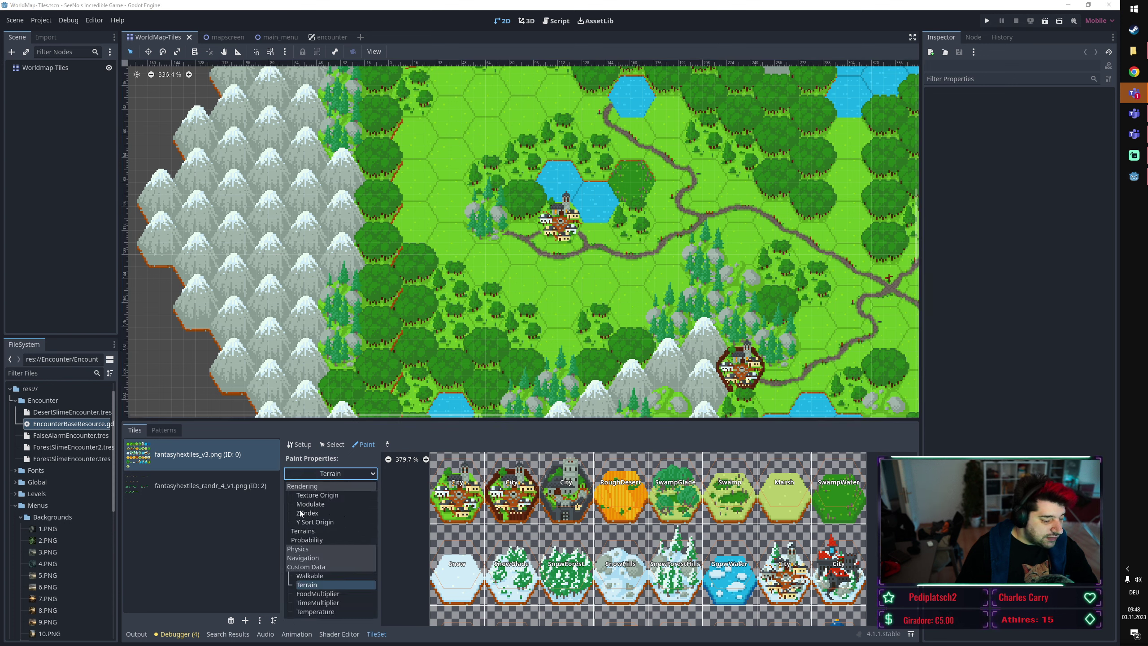
left_click(329, 594)
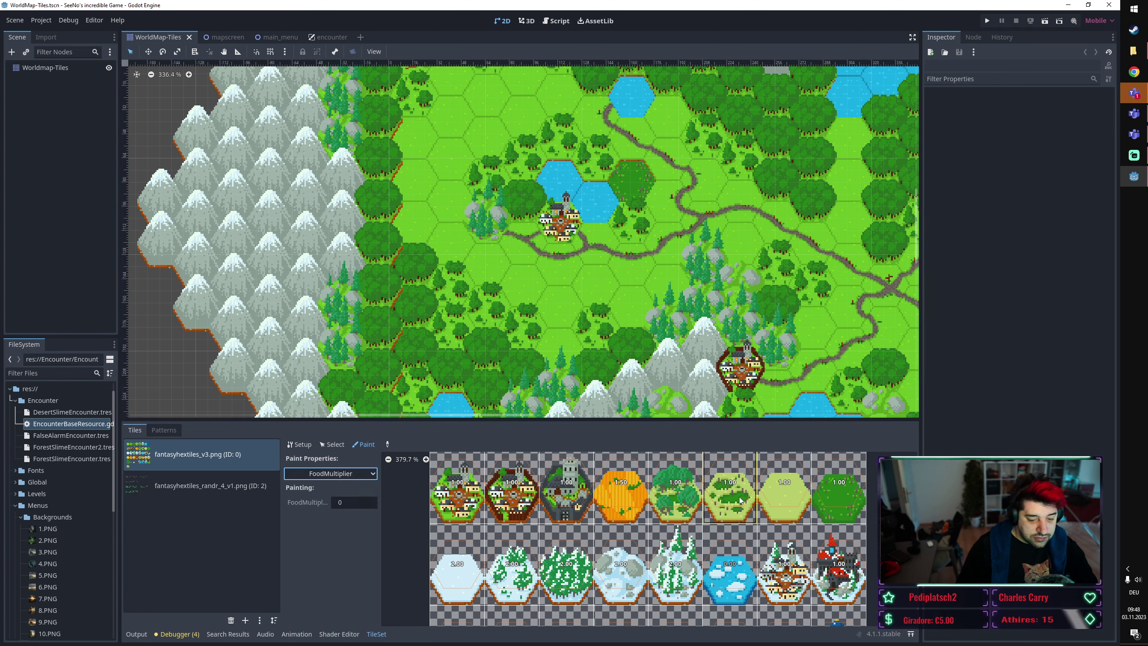
scroll(765, 509, "down", 5)
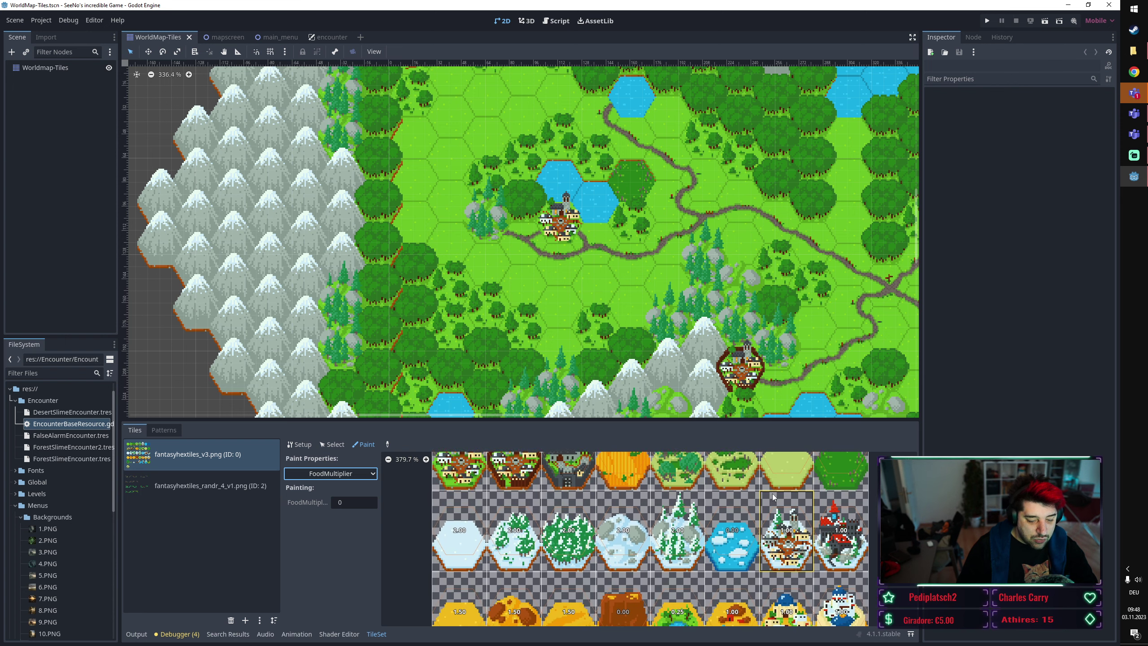
scroll(582, 538, "up", 5)
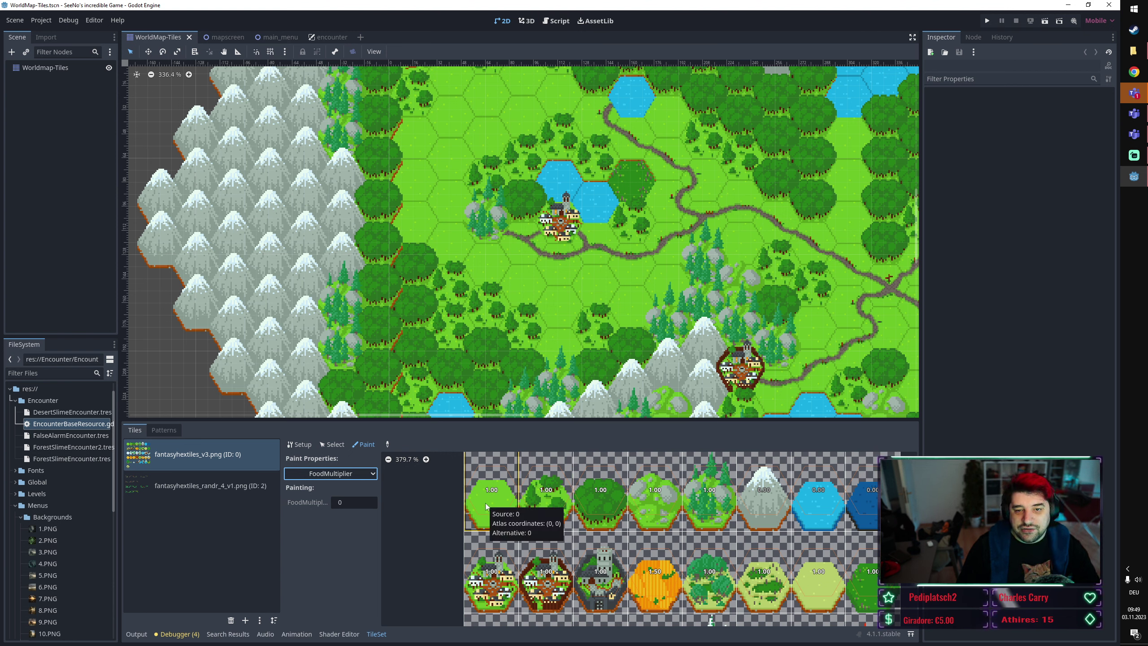
scroll(498, 497, "down", 3)
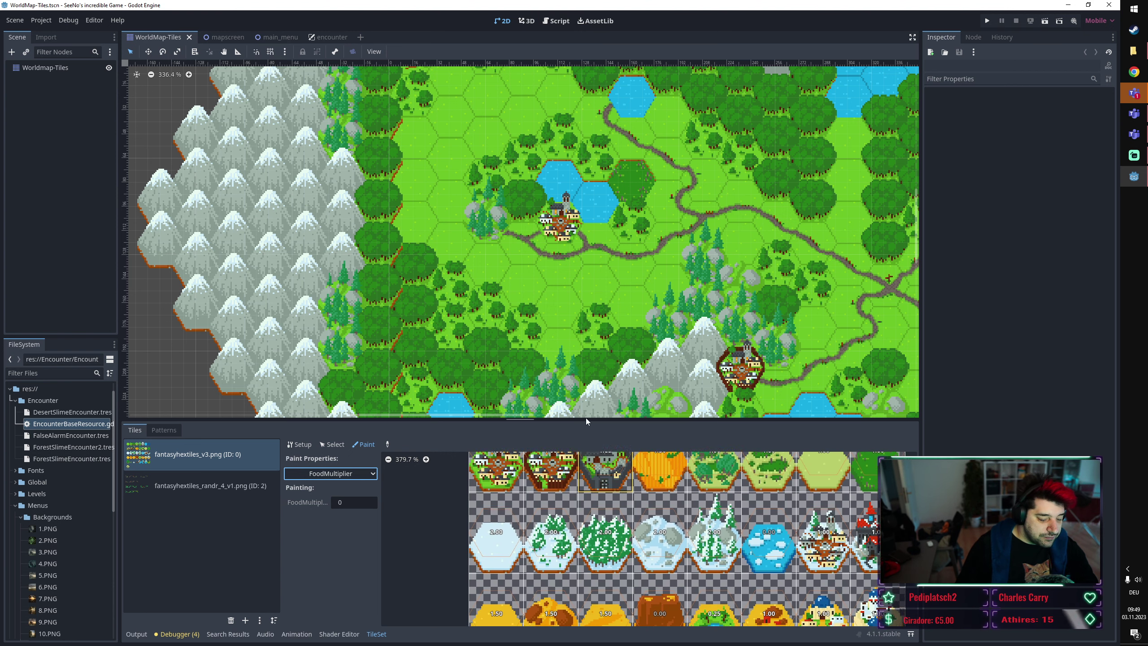
scroll(506, 516, "down", 2)
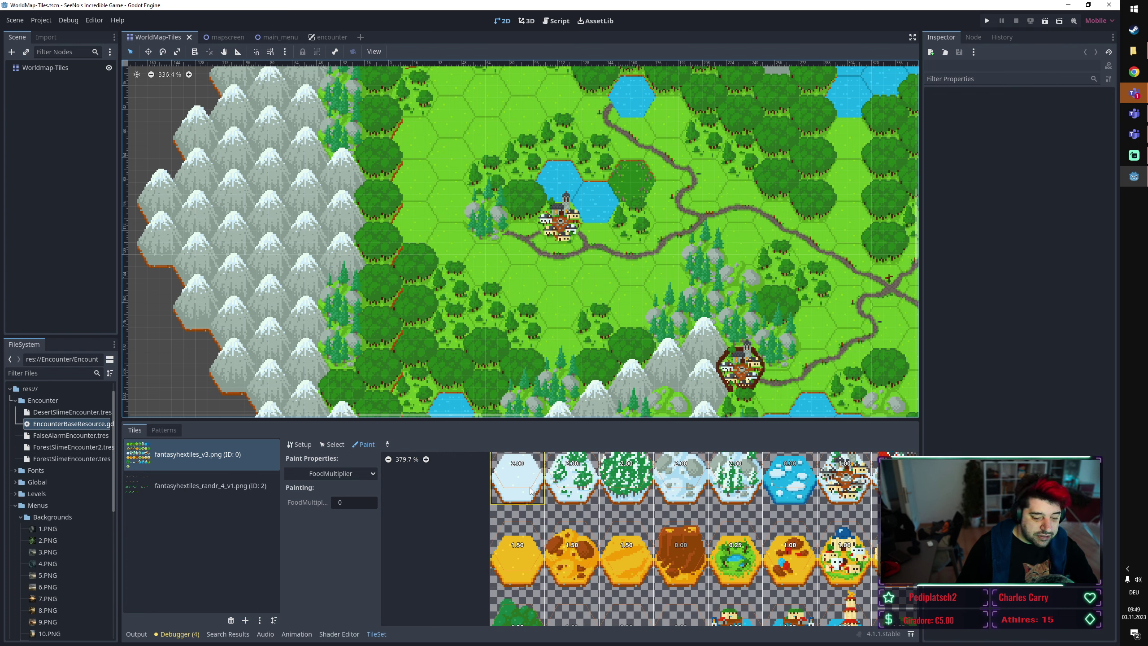
scroll(536, 502, "up", 1)
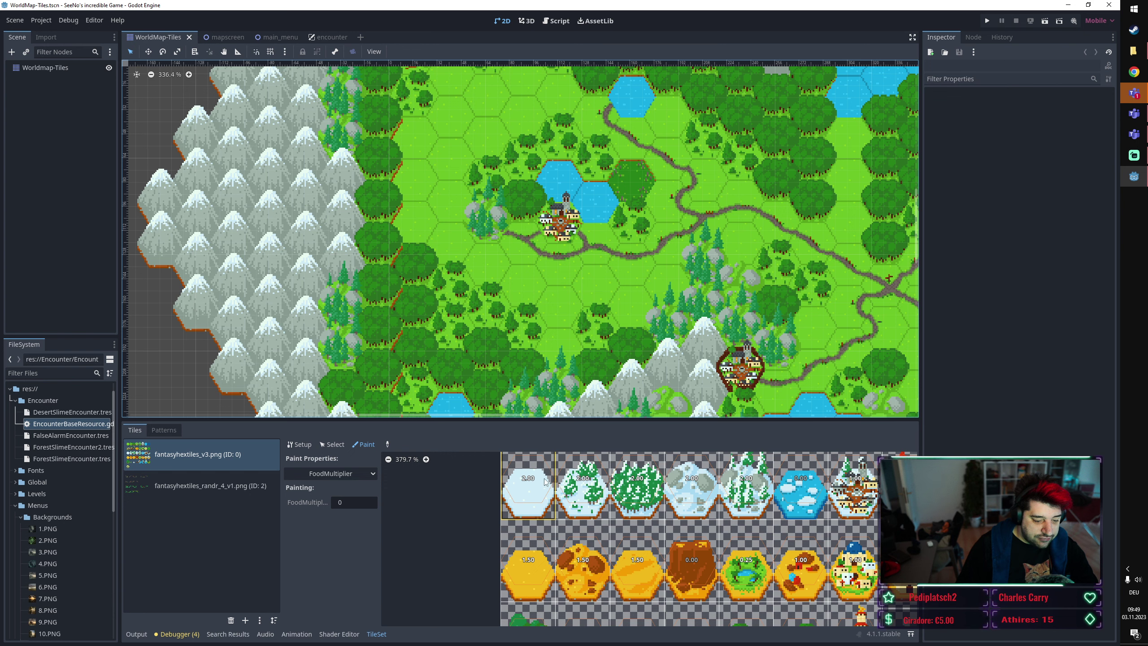
scroll(545, 516, "down", 3)
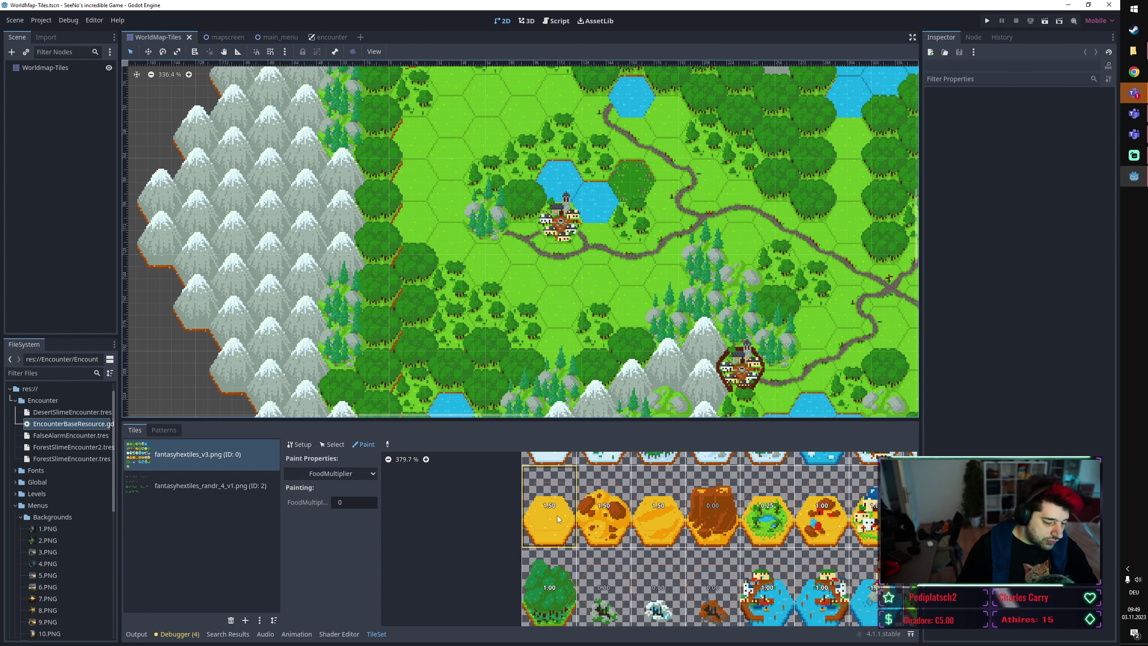
scroll(612, 521, "down", 2, "ctrl")
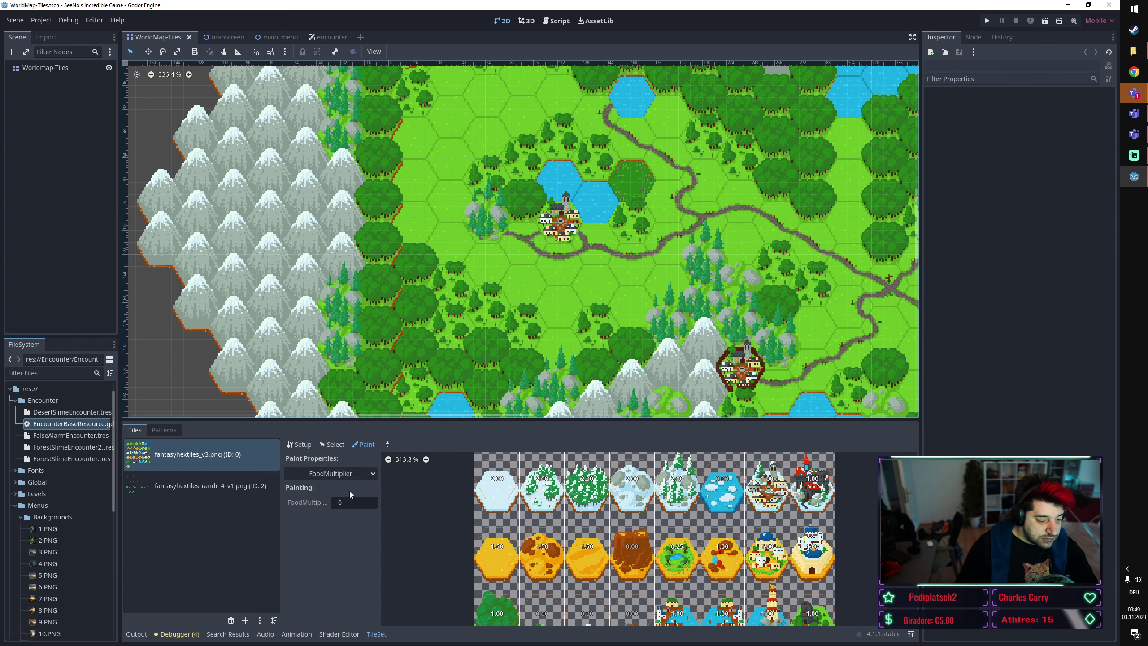
Switch the atlas to each tile's TimeMultiplier values, such as 5.00 and 1.75.
left_click(348, 474)
left_click(332, 603)
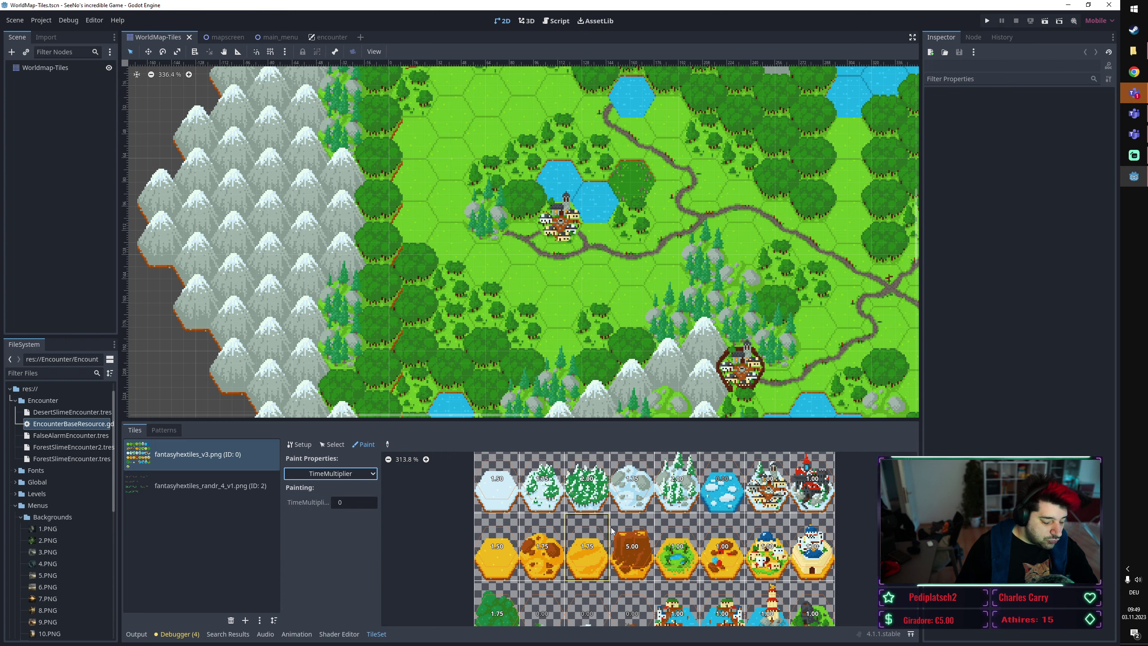
scroll(613, 517, "up", 3)
scroll(613, 517, "up", 3)
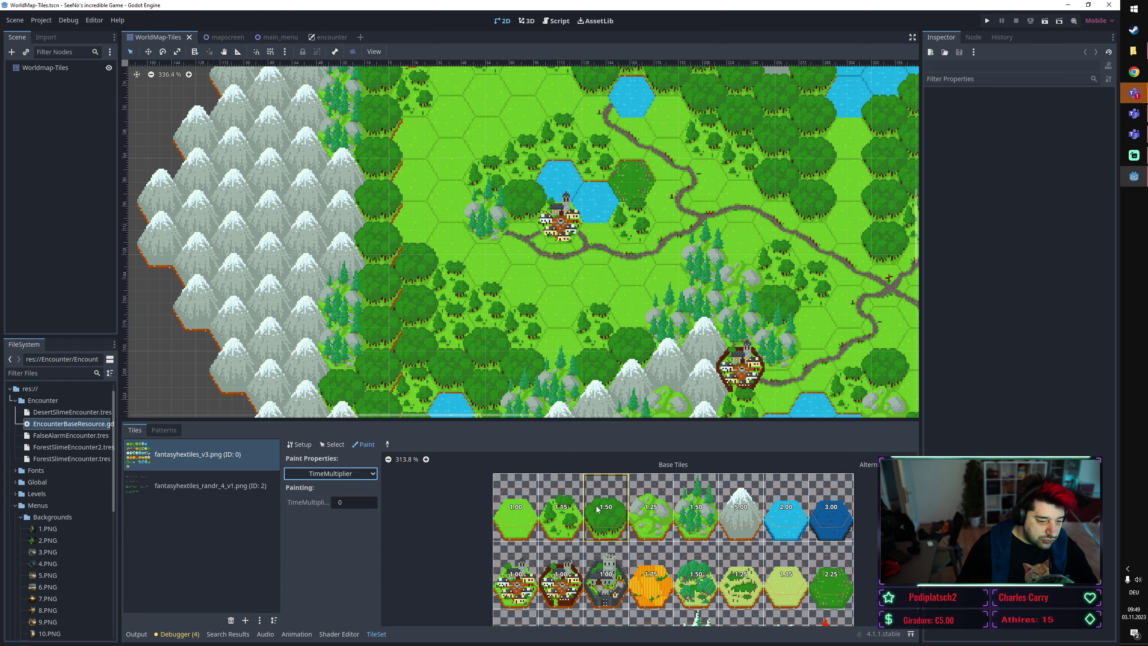
scroll(576, 550, "down", 10)
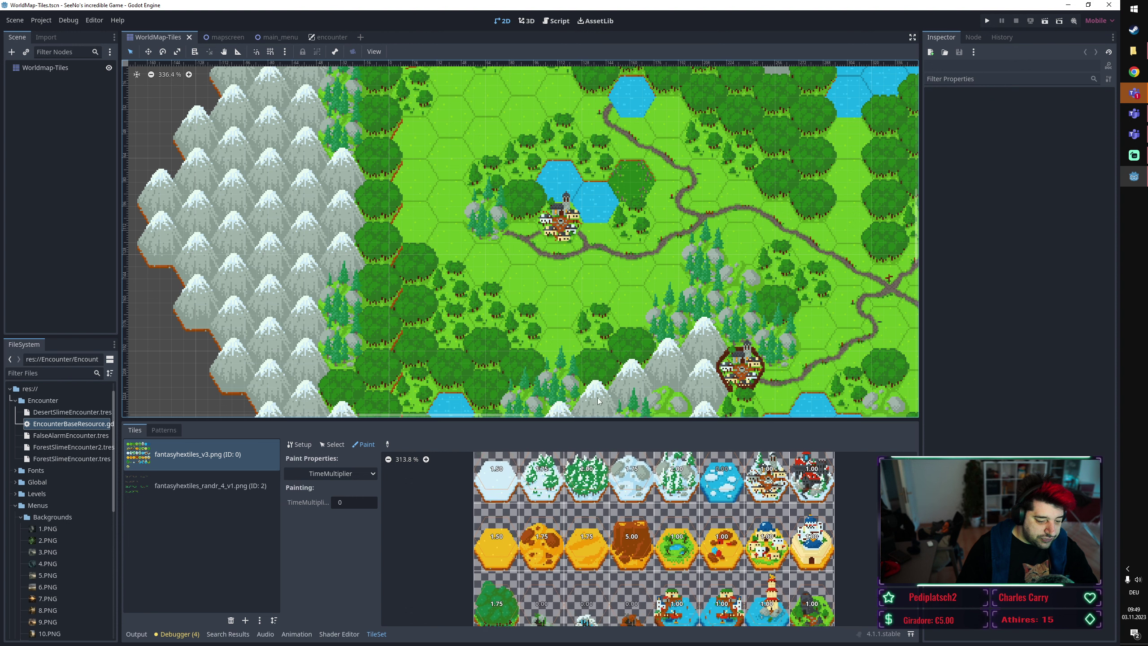
Show each tile's Temperature label (Cold, Hot, Temperate) and select a snowy Cold tile.
left_click(359, 473)
left_click(337, 610)
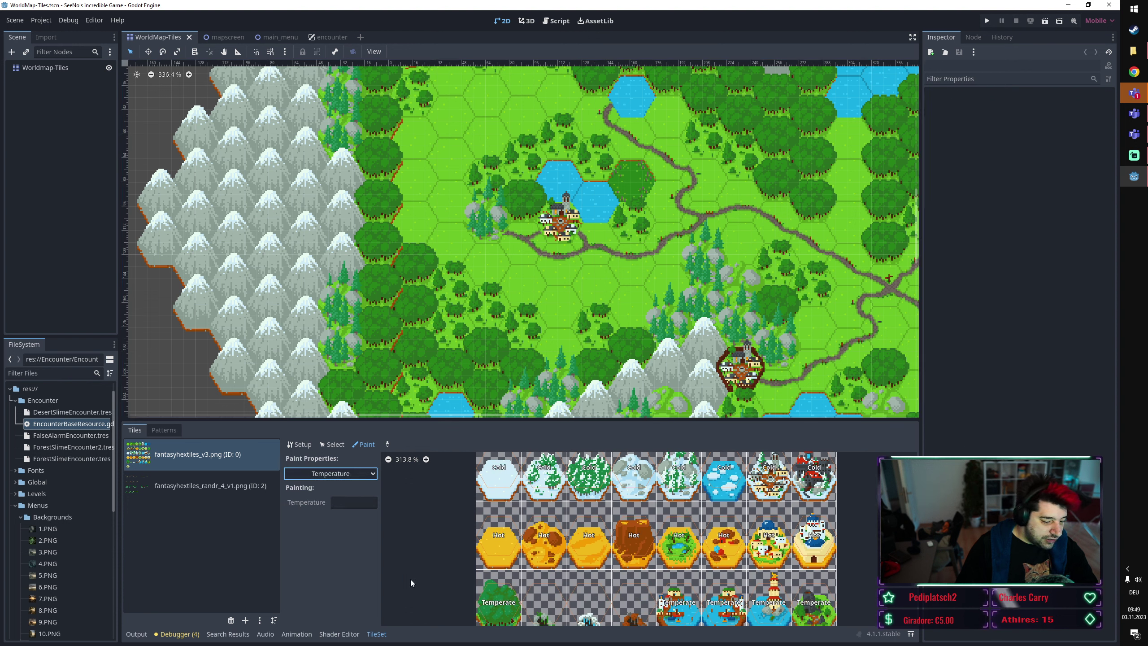
scroll(510, 550, "up", 2)
scroll(536, 564, "up", 2)
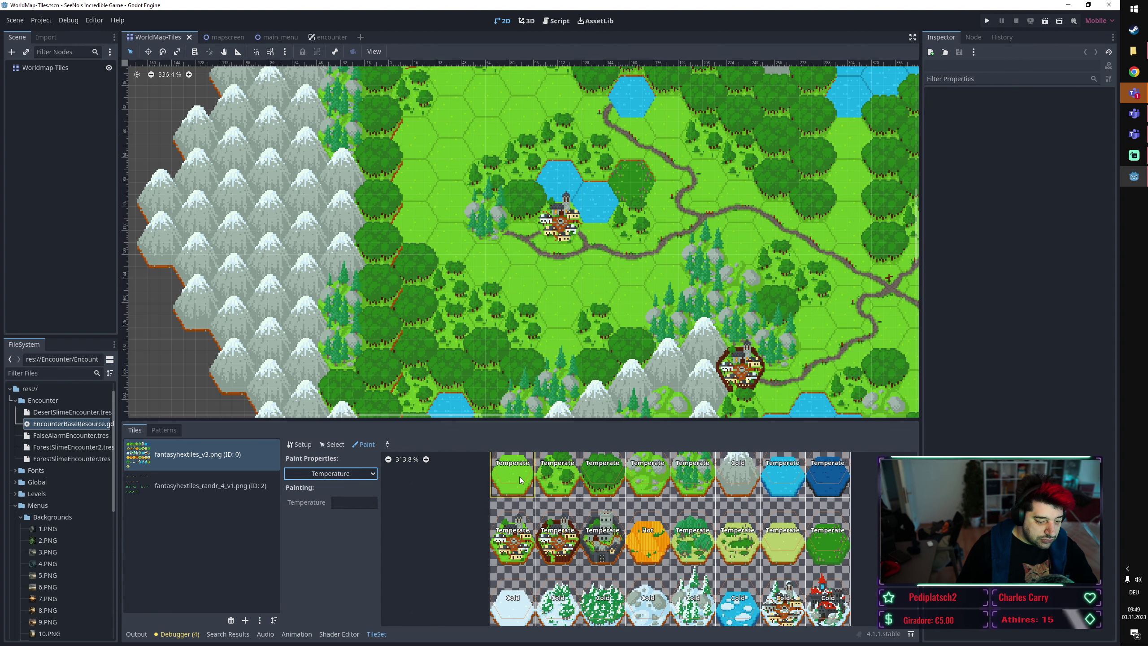
scroll(437, 499, "up", 2)
scroll(437, 499, "down", 4)
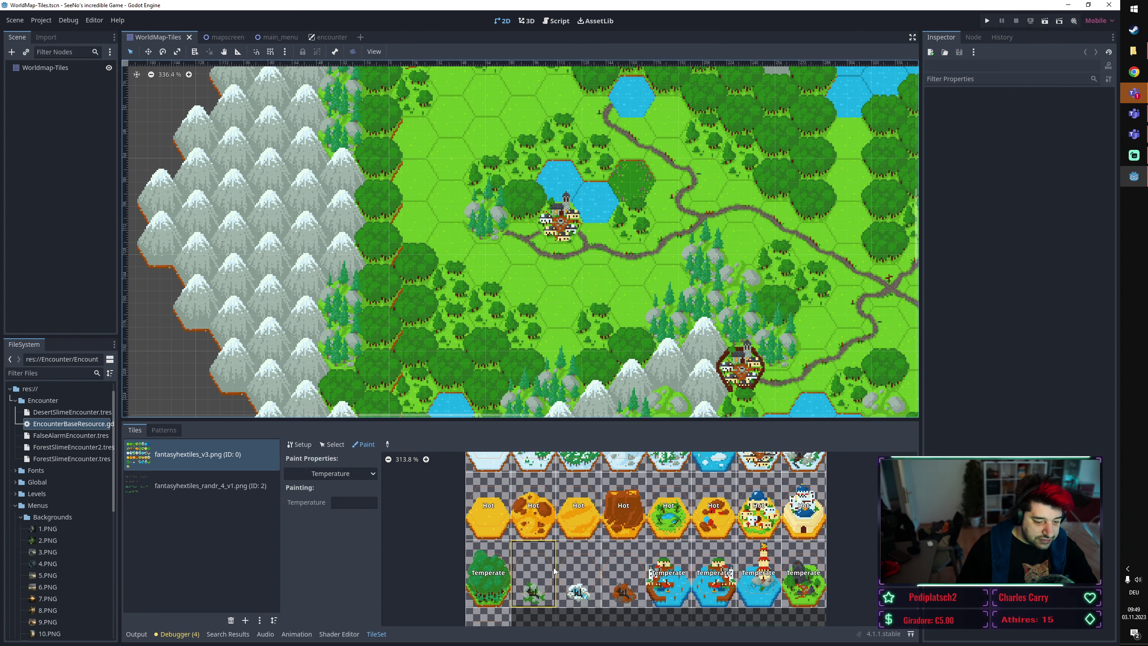
left_click(590, 530)
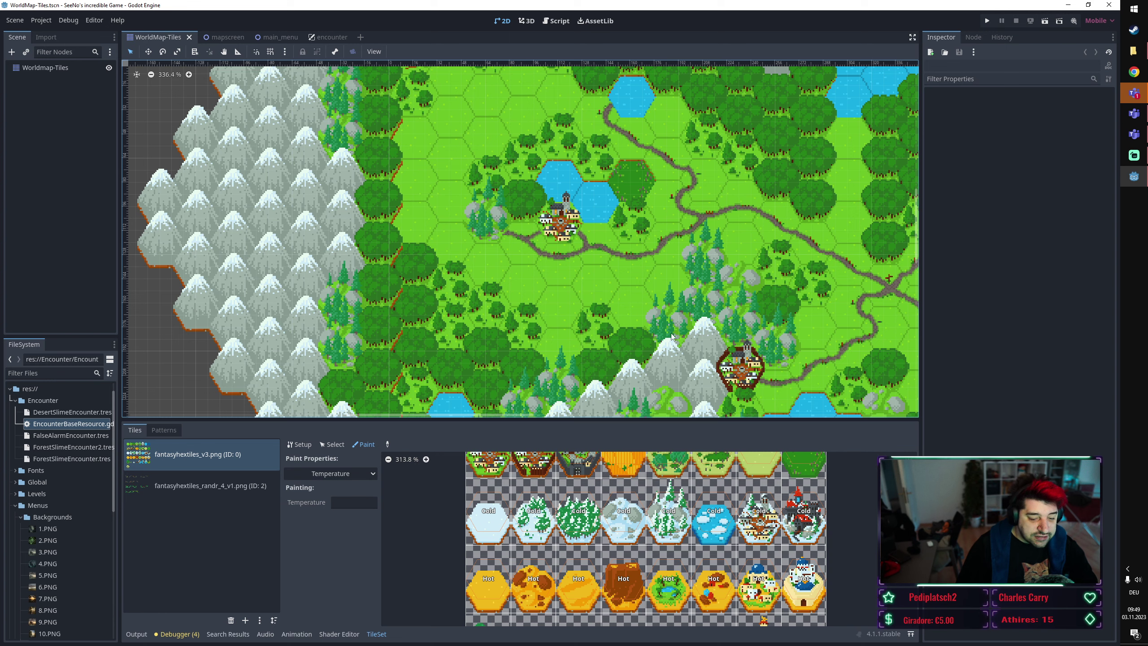
Pan the map to the snowy western mountains, then launch the game with F5.
mouse_move(812, 335)
middle_mouse_down()
mouse_move(552, 274)
mouse_move(467, 211)
mouse_move(353, 159)
middle_mouse_up()
scroll(551, 275, "down", 1)
mouse_move(672, 281)
middle_mouse_down()
mouse_move(482, 296)
mouse_move(679, 323)
middle_mouse_up()
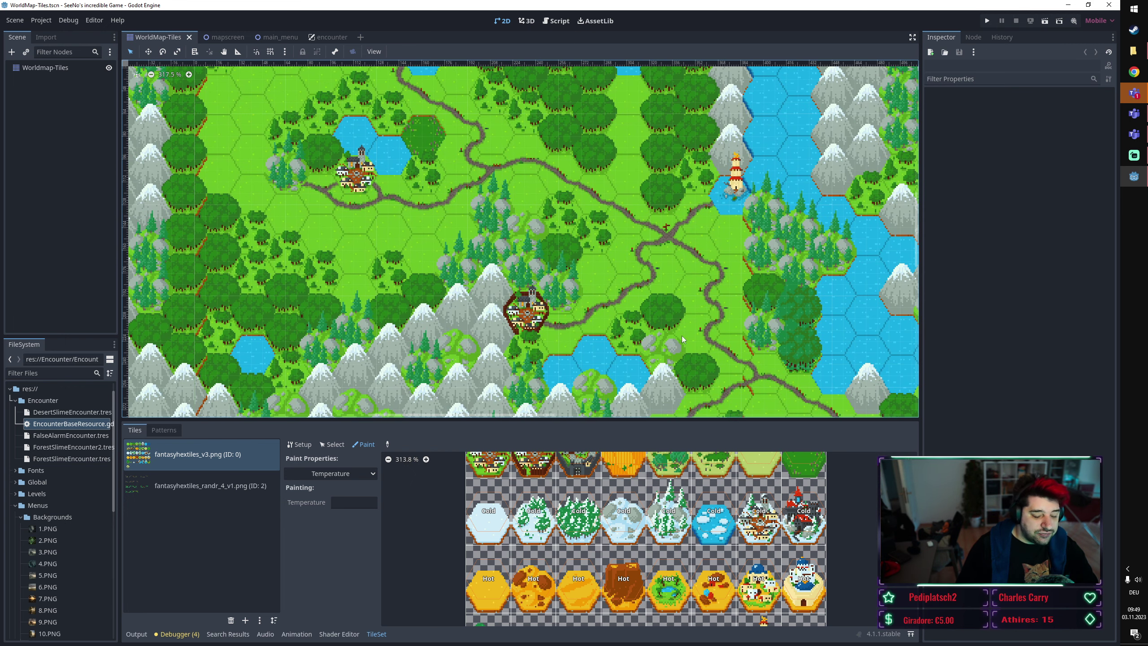
middle_click_drag(552, 305, 646, 318)
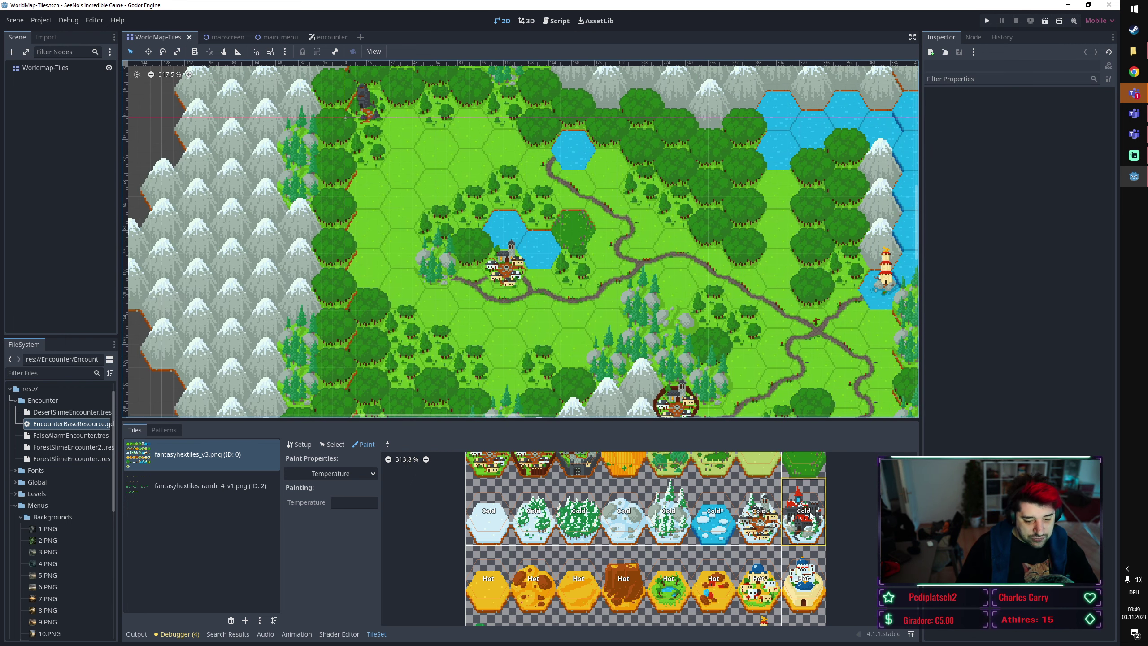
scroll(814, 518, "down", 1)
scroll(807, 477, "down", 1)
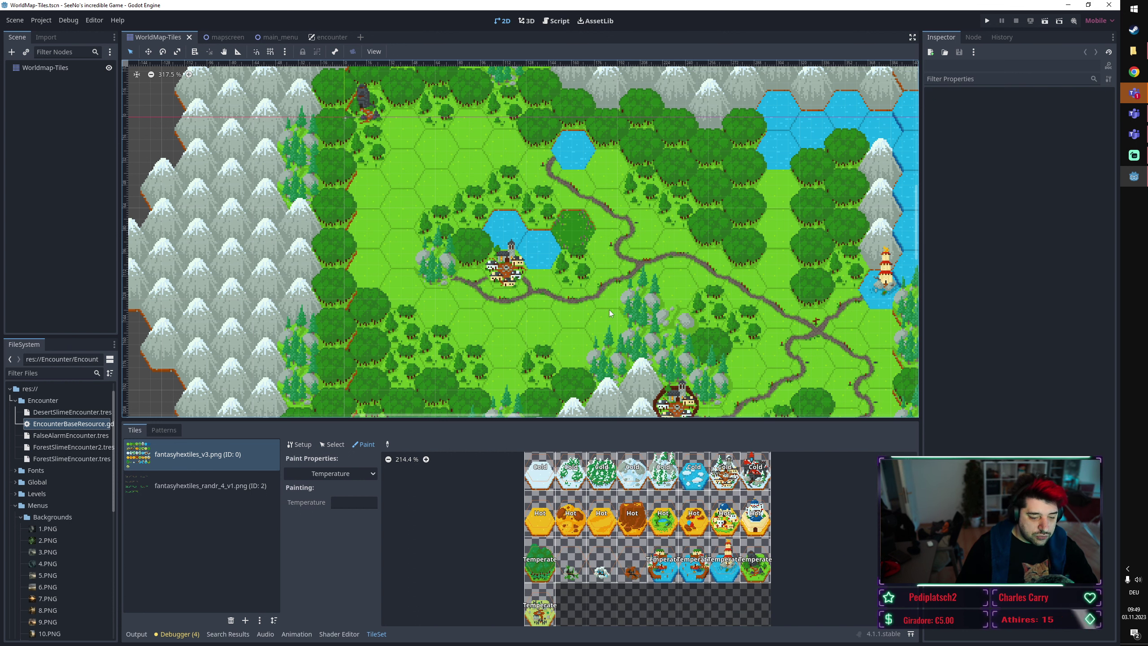
middle_click_drag(425, 259, 340, 101)
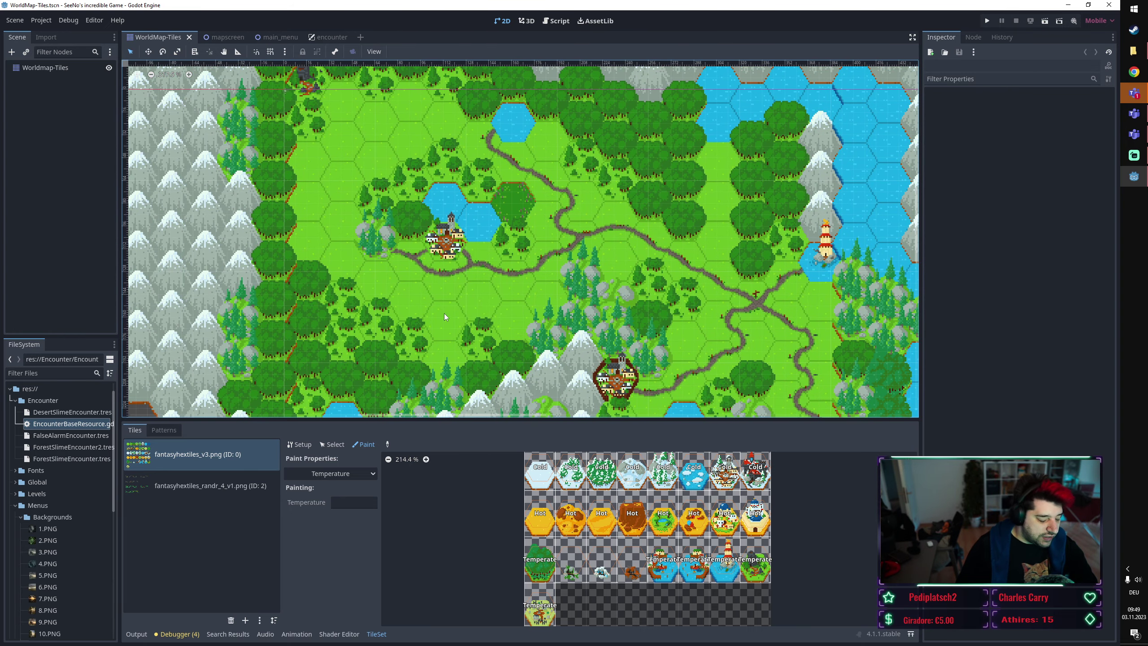
key("F5")
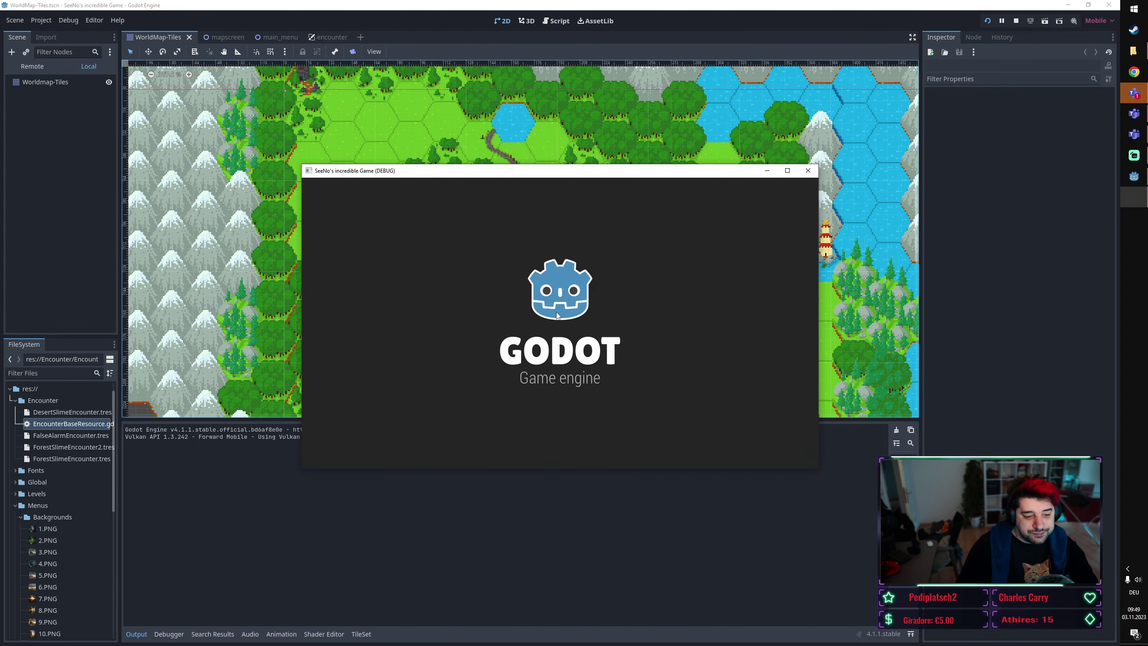
Enter the world map from the menu and send the rider along the road.
left_click(569, 225)
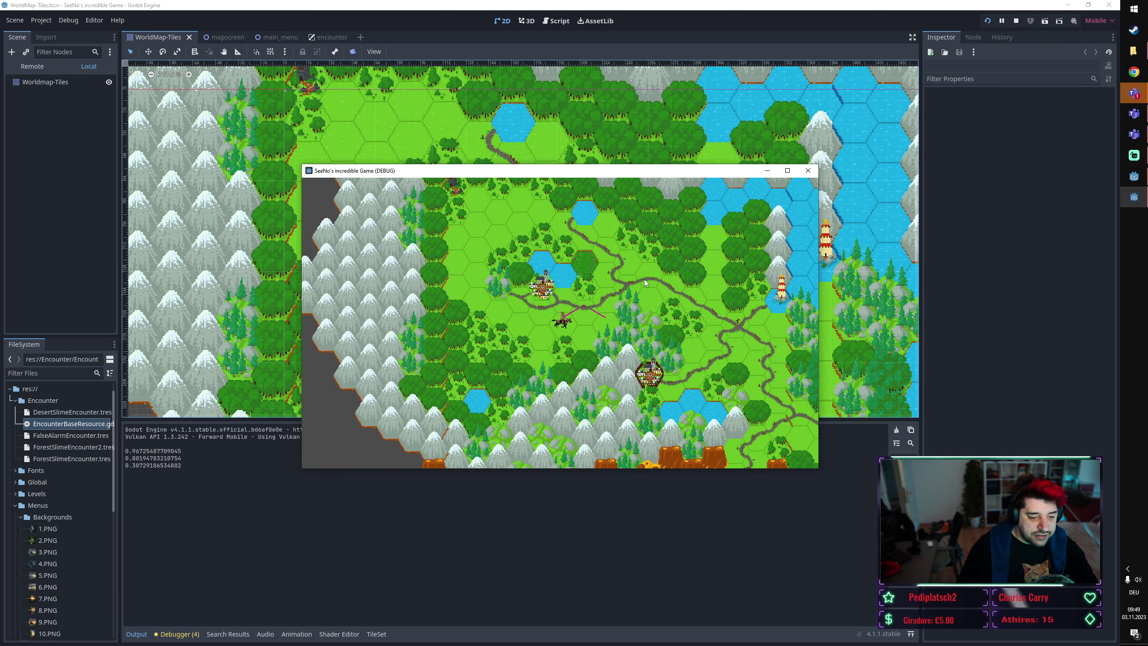
left_click(671, 336)
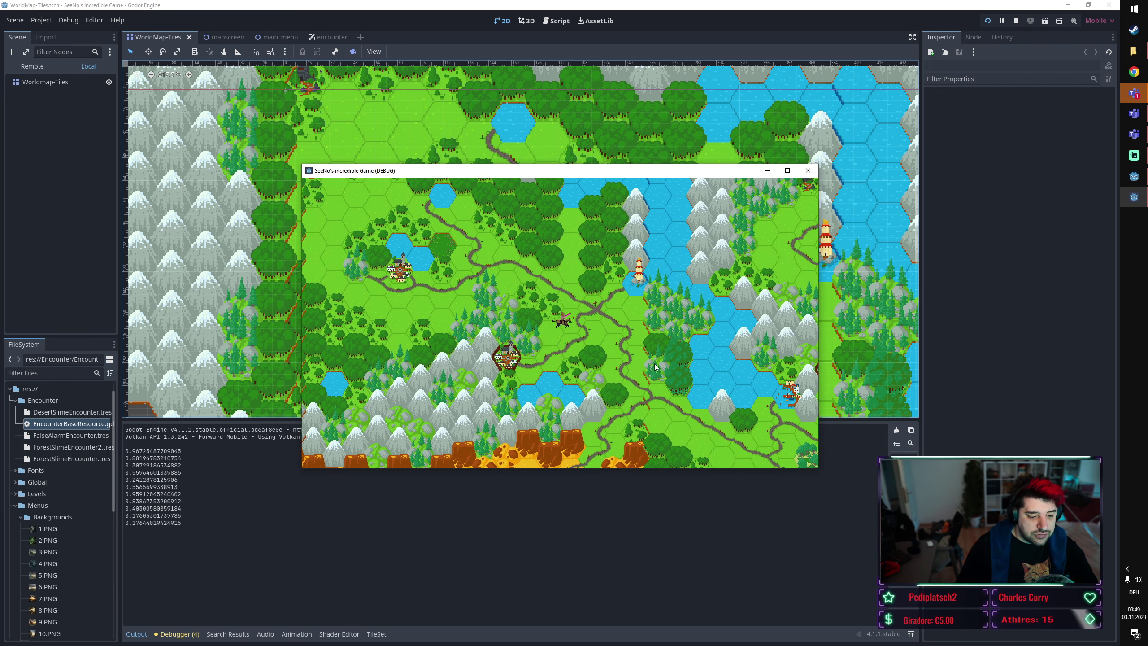
left_click(633, 407)
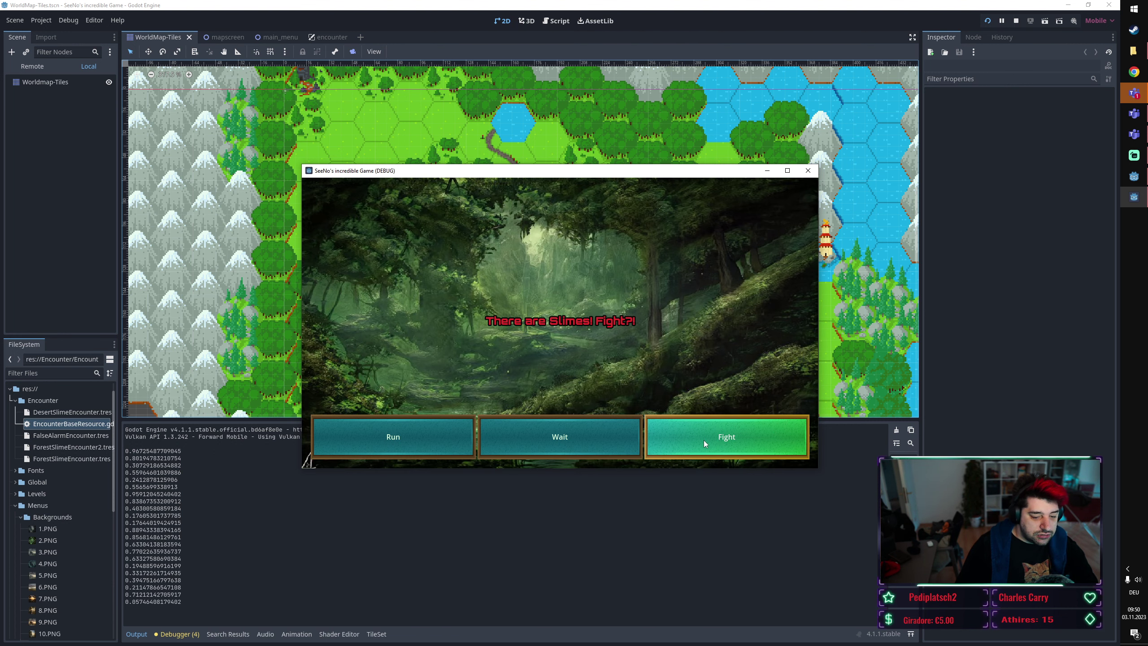
Fight the slime encounter, buy a Toxic Slime, start the battle and place it on the field.
left_click(723, 442)
left_click(715, 400)
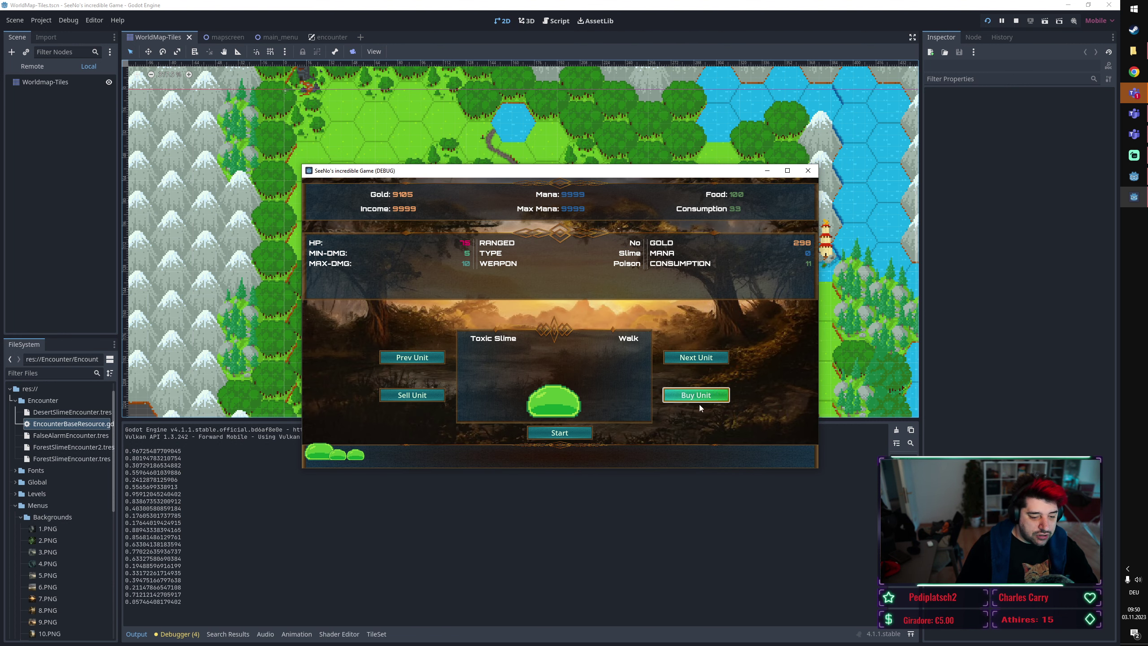
left_click(560, 433)
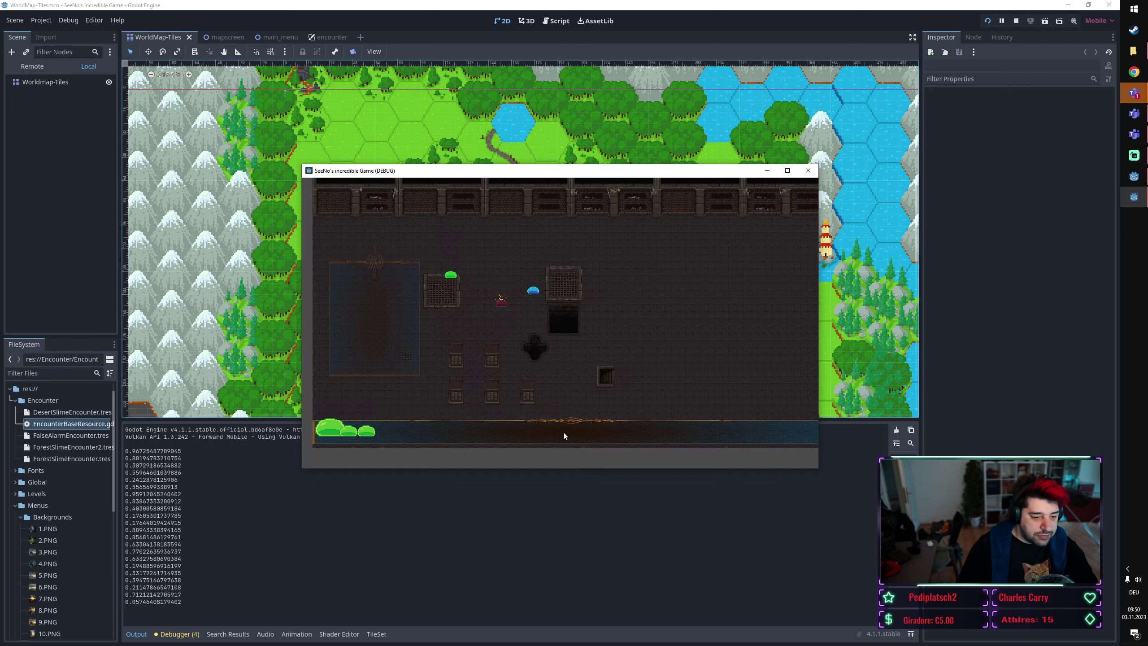
left_click(408, 362)
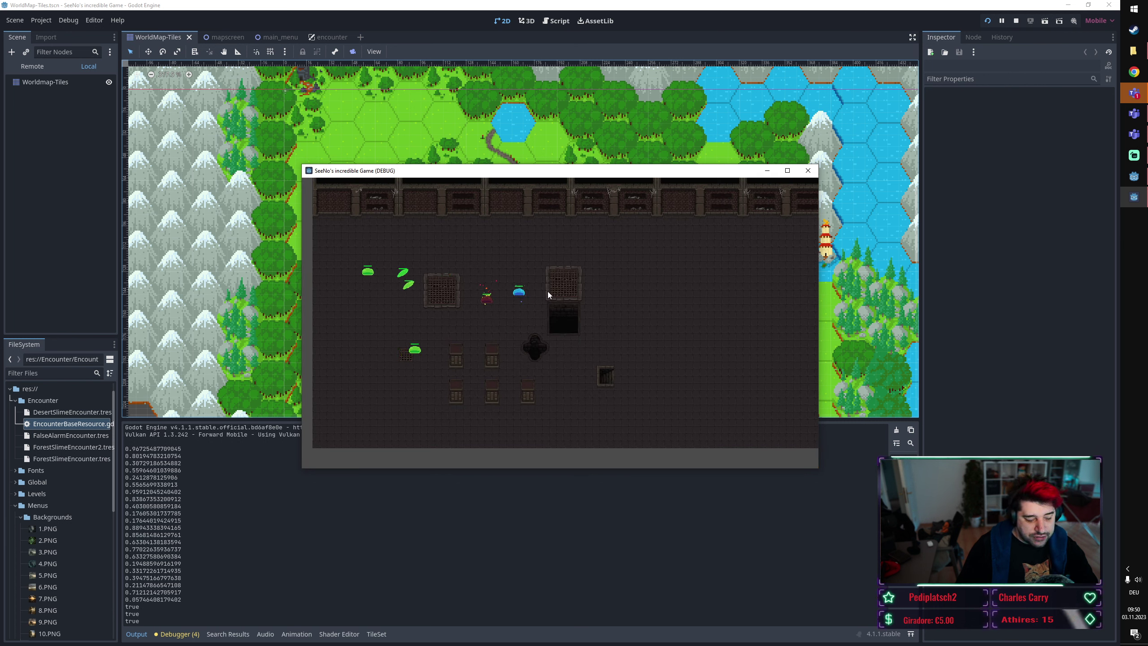
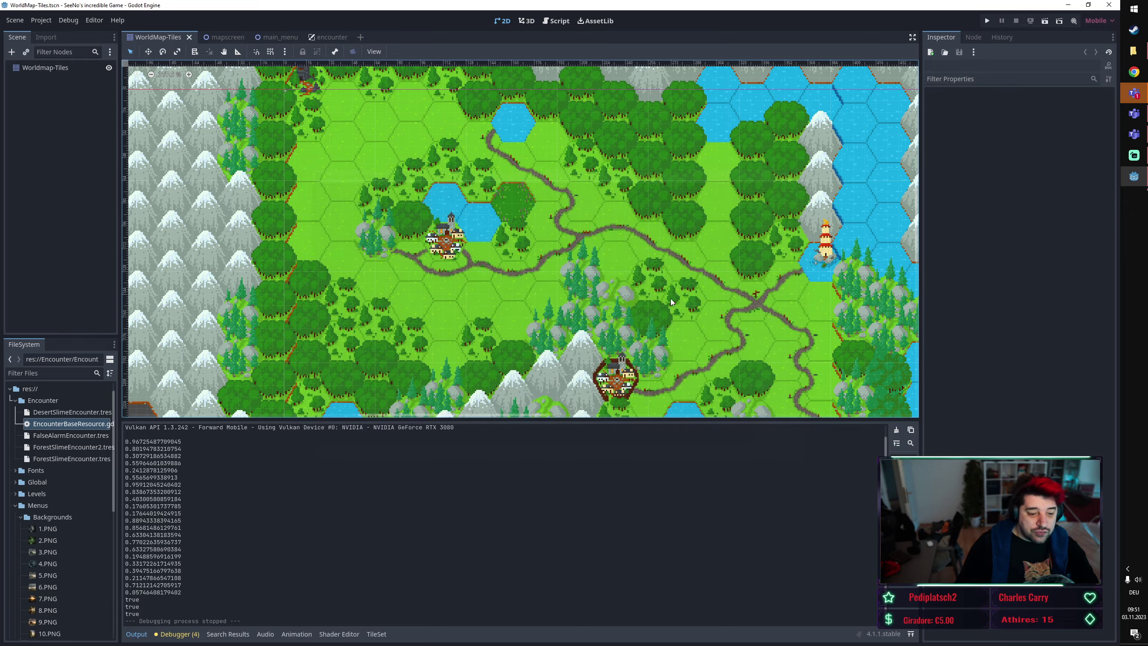
Zoom out to about 141% and pan so the whole hex world map is in view.
scroll(671, 298, "down", 7)
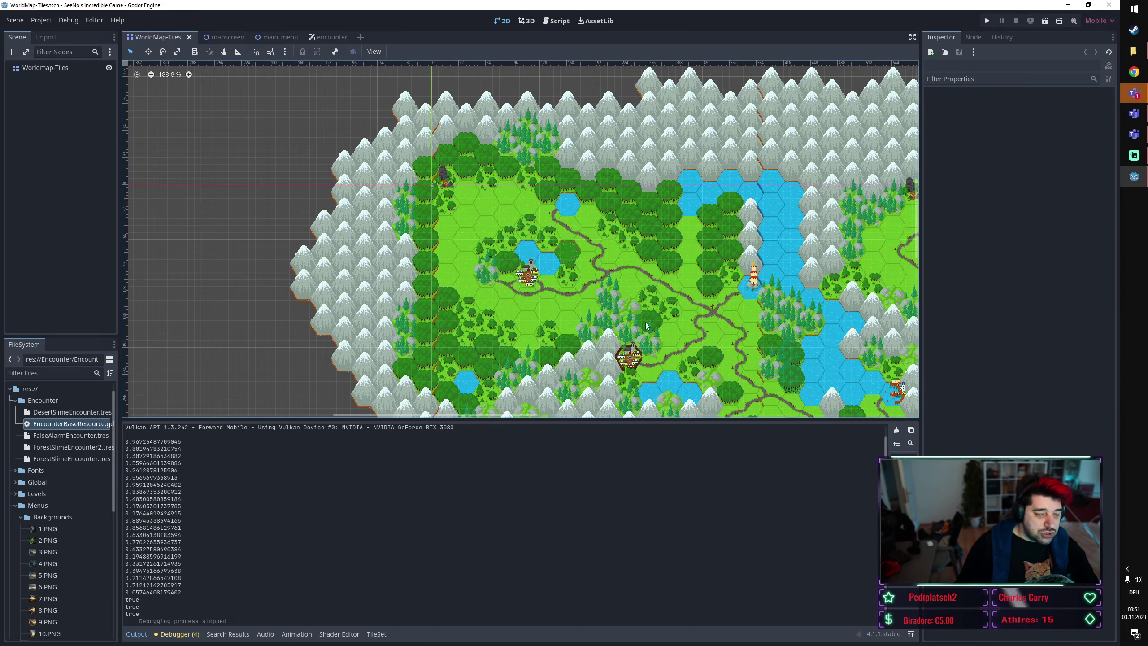
mouse_move(688, 316)
middle_mouse_down()
mouse_move(569, 204)
mouse_move(645, 165)
mouse_move(719, 305)
middle_mouse_up()
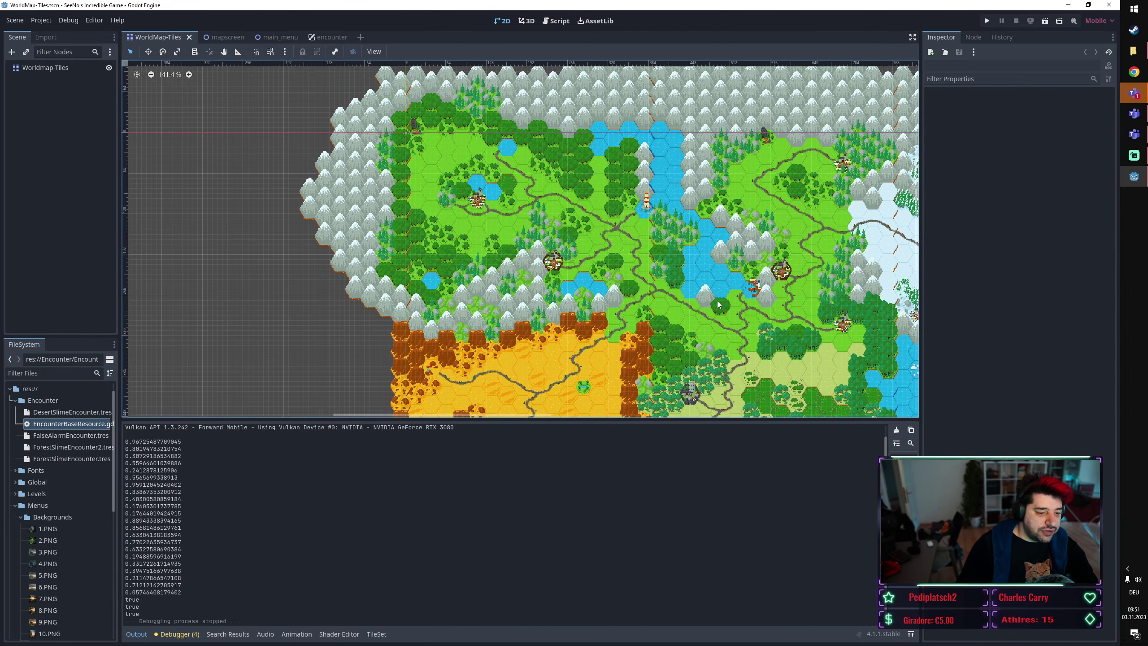
Open EncounterBaseResource.gd, load FalseAlarmEncounter then ForestSlimeEncounter2, and highlight the exported properties on lines 4–14.
double_click(81, 423)
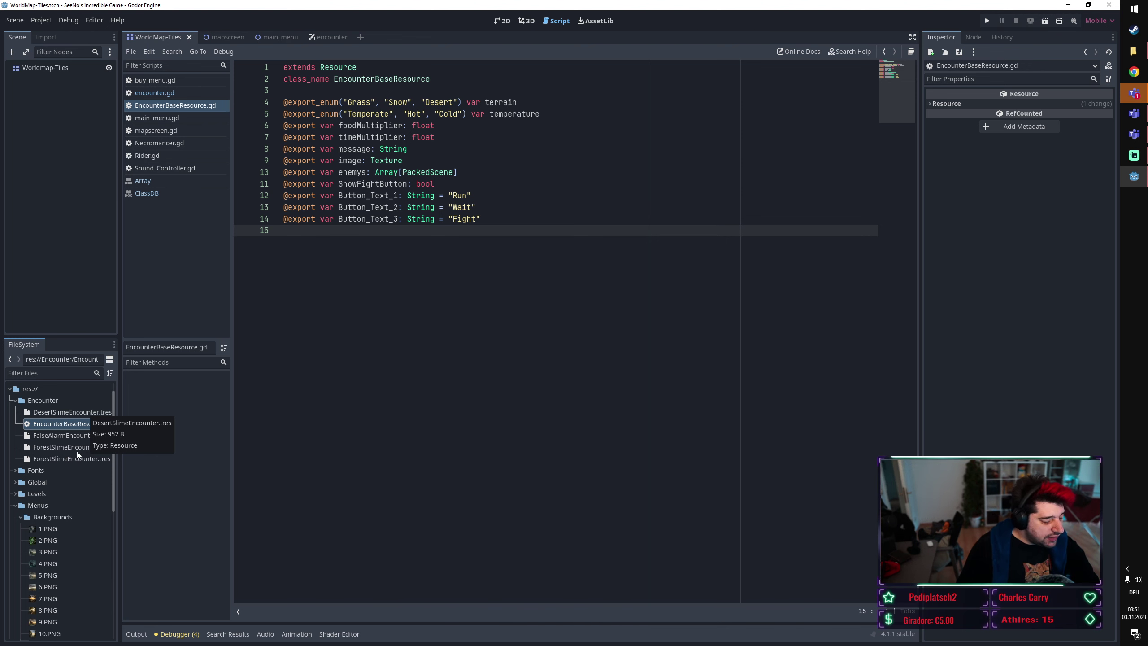
left_click(85, 436)
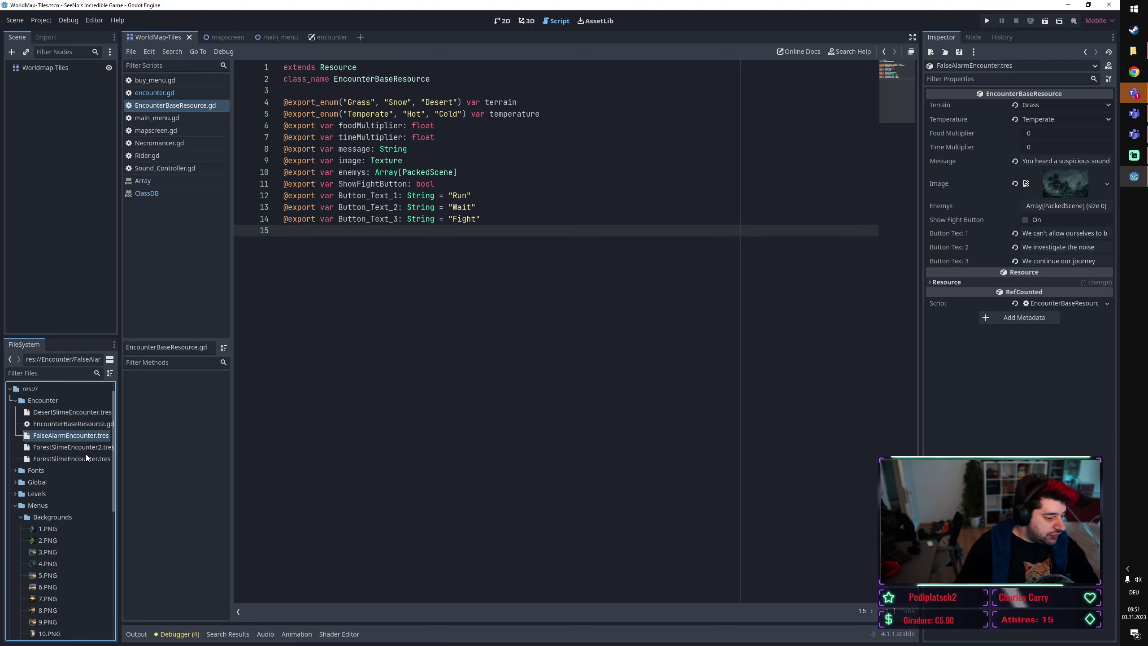
left_click(93, 446)
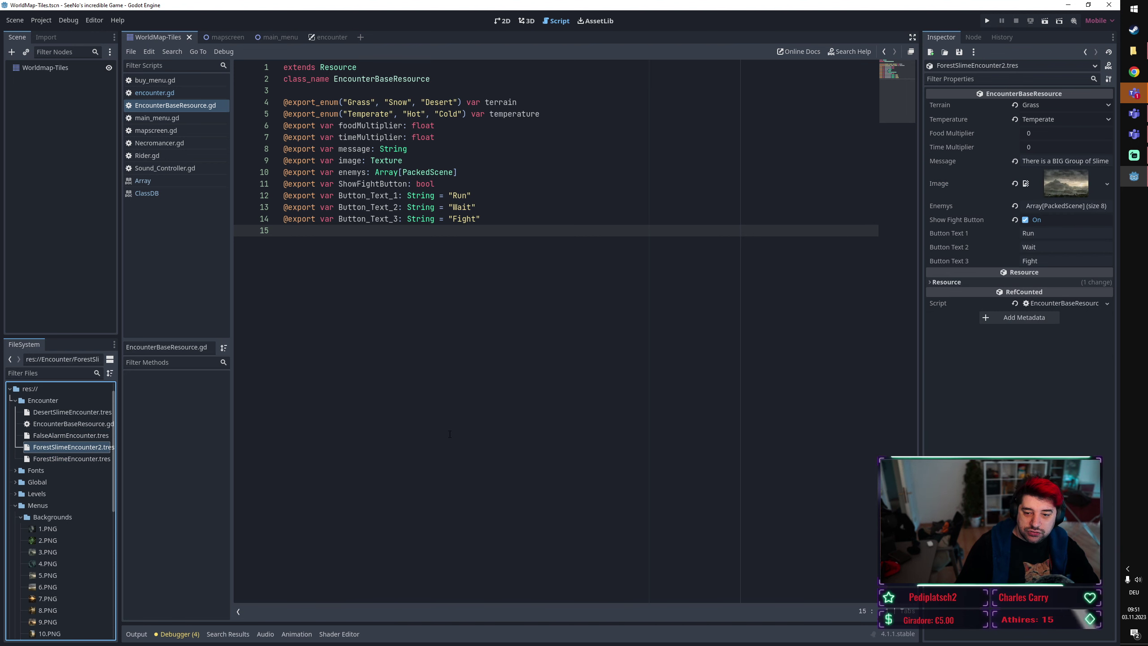
left_click_drag(483, 220, 265, 98)
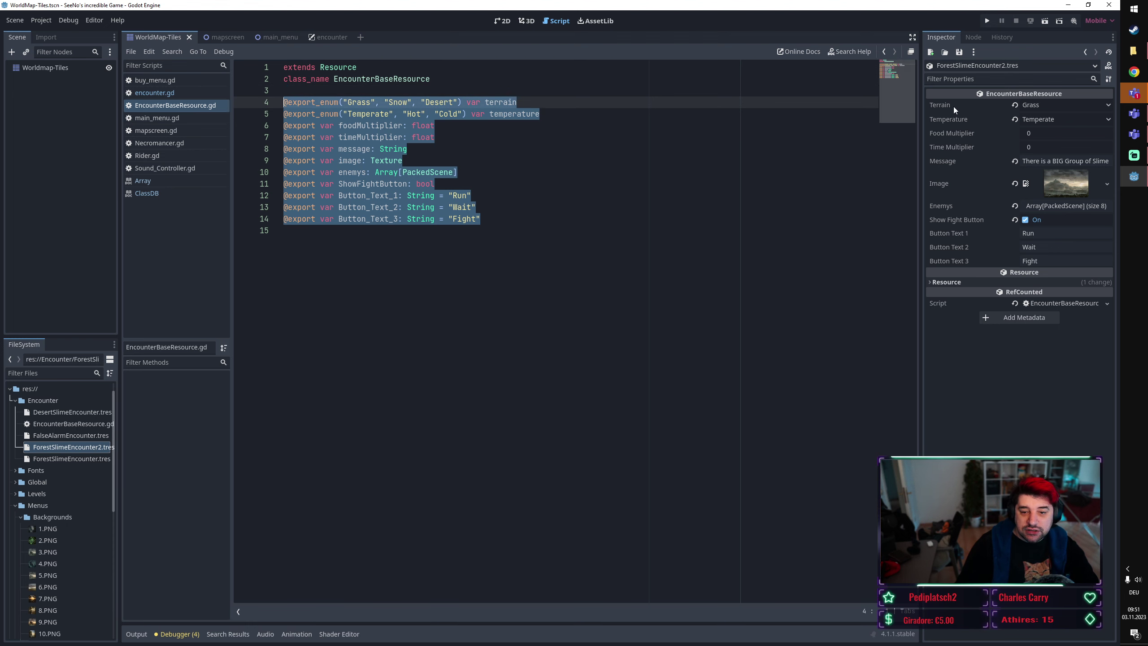
Review the Terrain and Temperature dropdowns, keeping them at Grass and Temperate.
left_click(1041, 106)
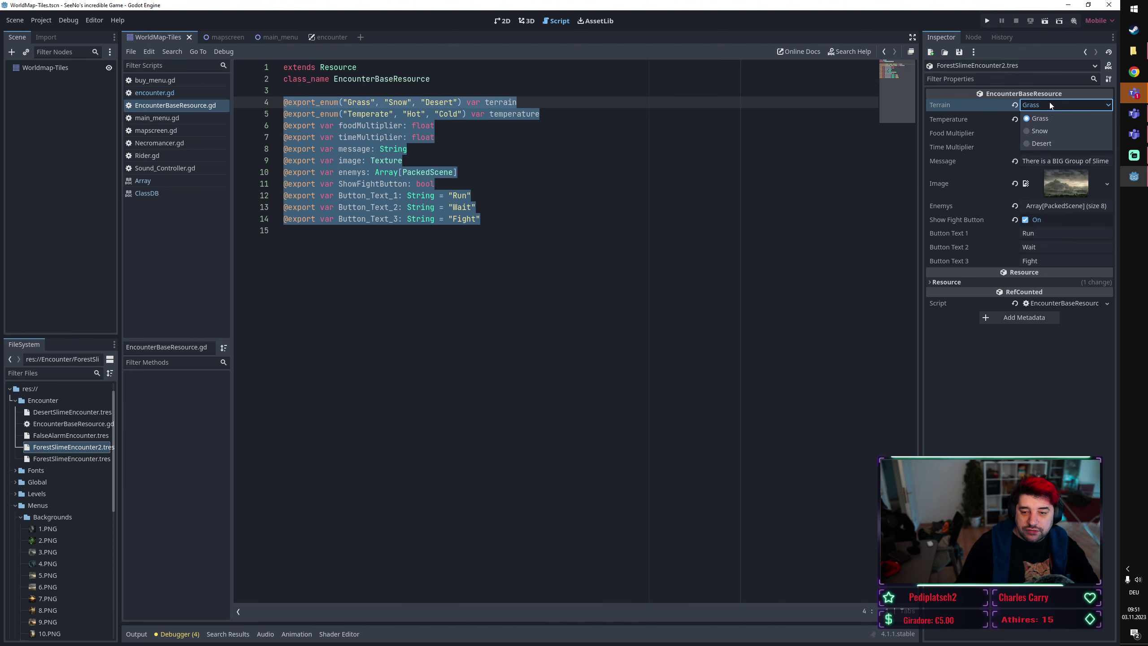
left_click(1052, 113)
left_click(1052, 117)
left_click(1051, 132)
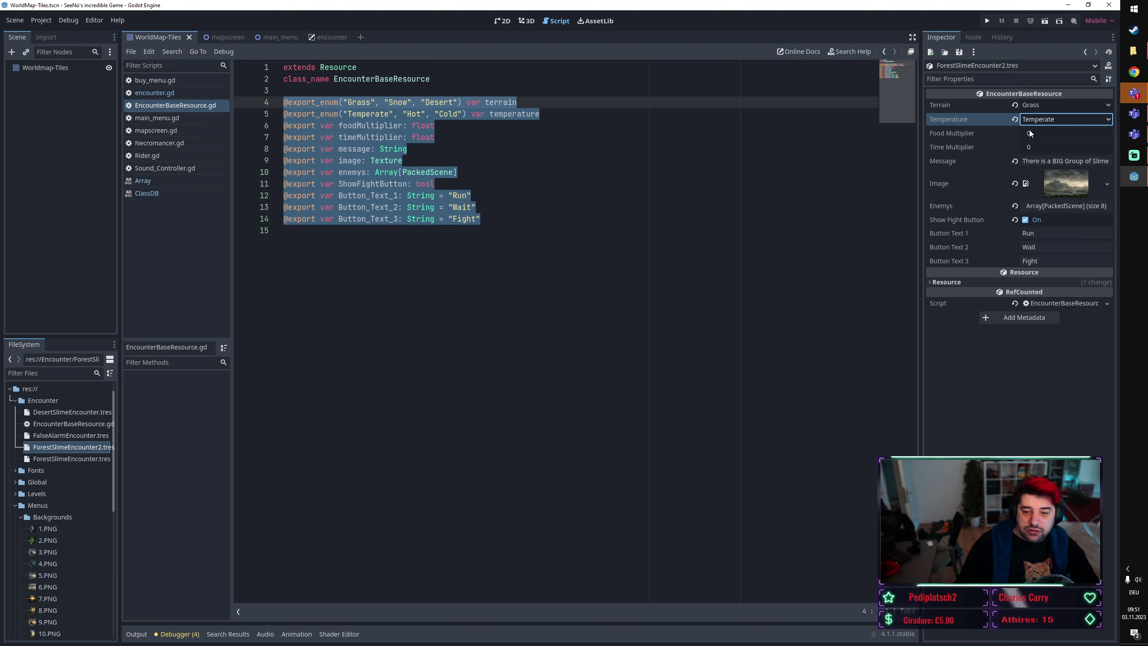
left_click(515, 184)
left_click(334, 233)
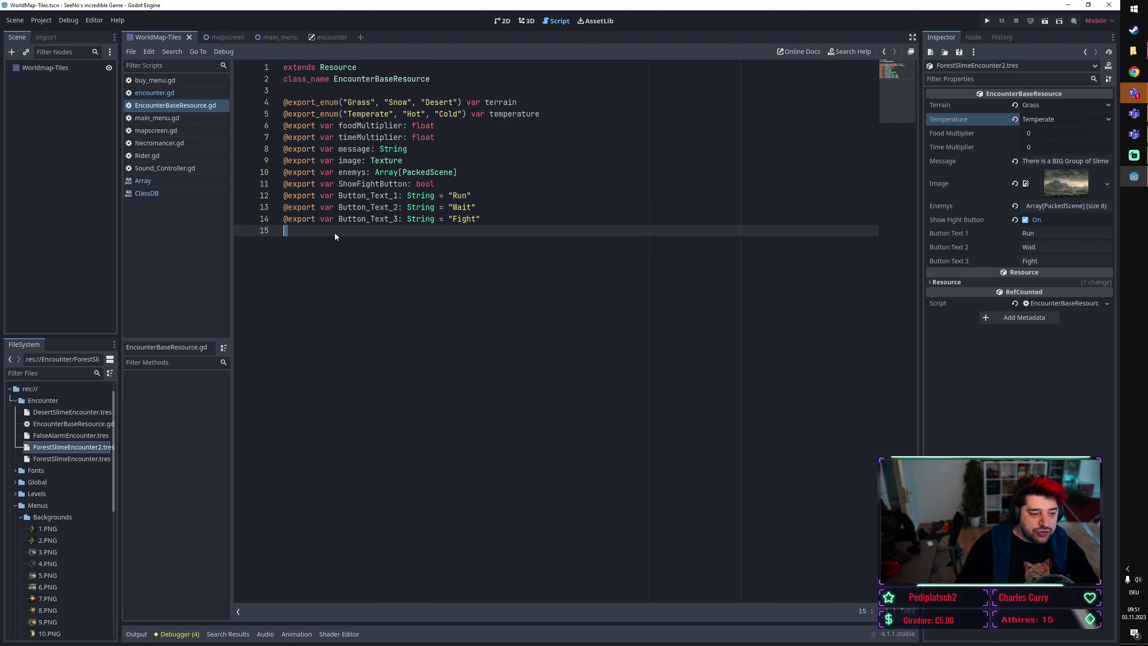
left_click(1060, 106)
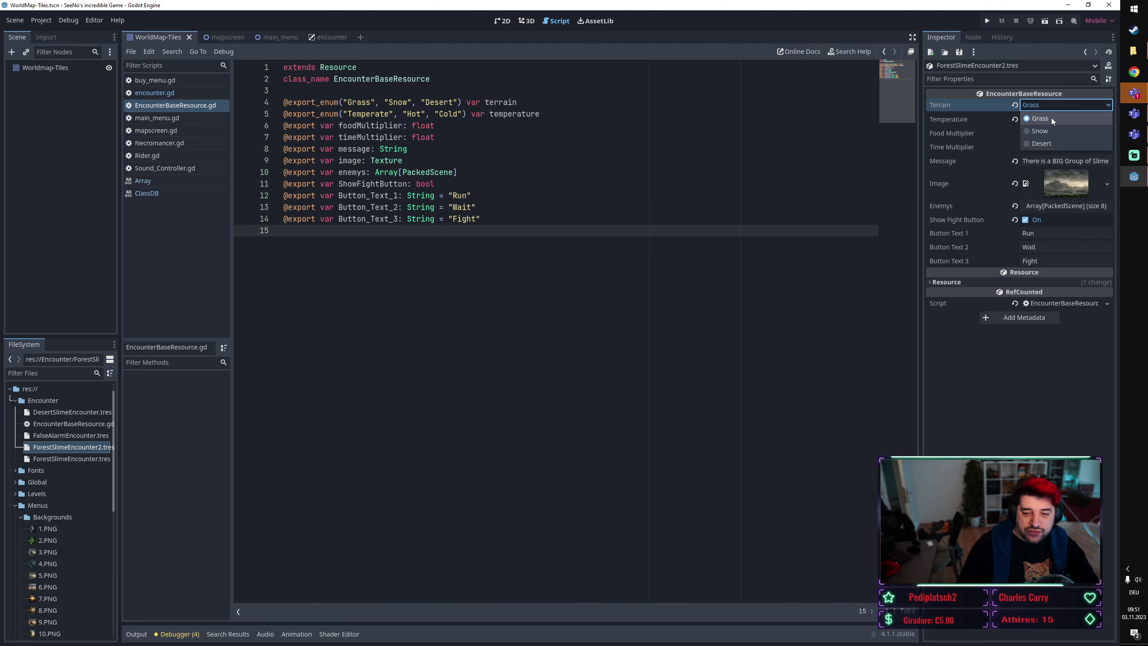
left_click(1049, 118)
left_click(1045, 120)
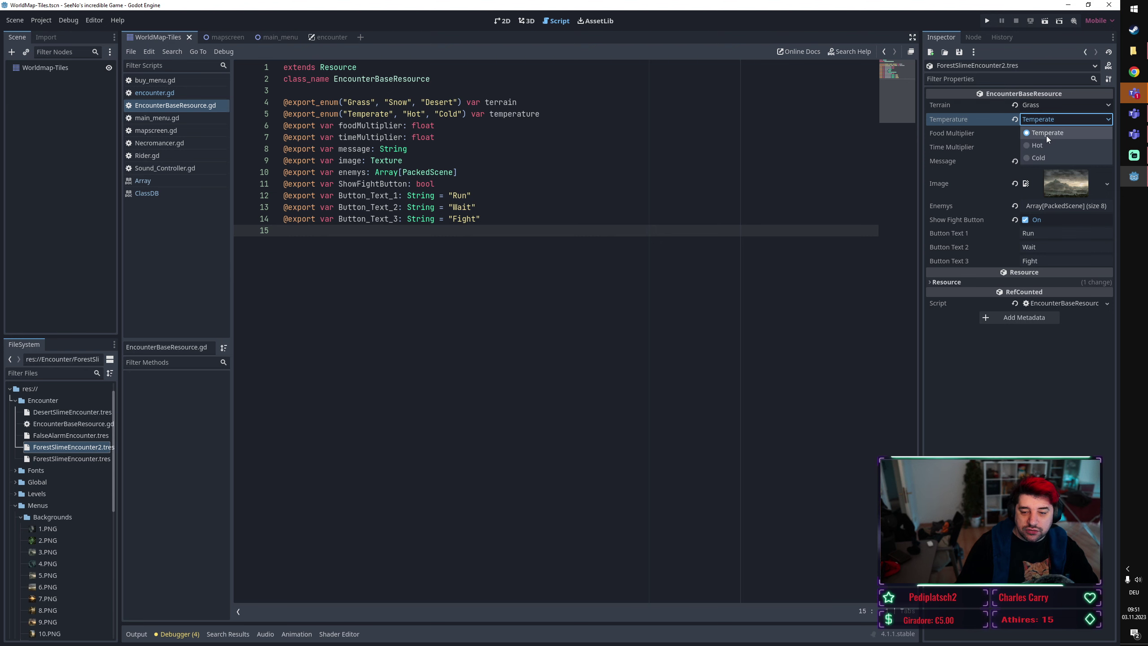
left_click(1046, 133)
Check the Food and Time Multipliers (both 0) and the message text, then expand the 8-entry Enemys array.
left_click(1038, 137)
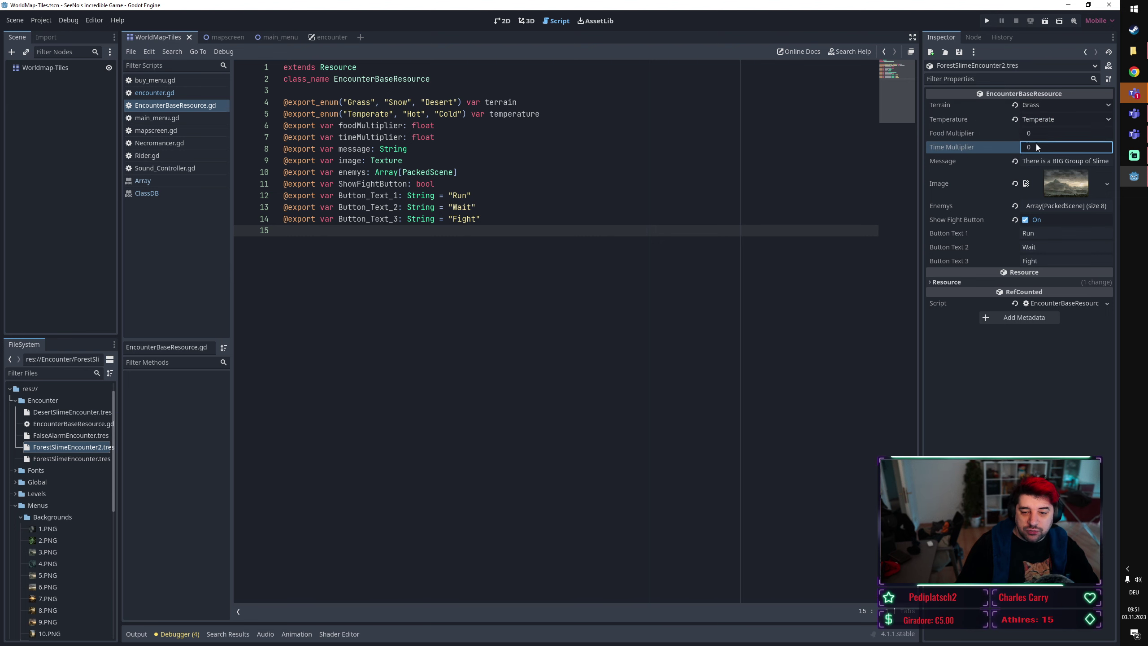
left_click(1037, 145)
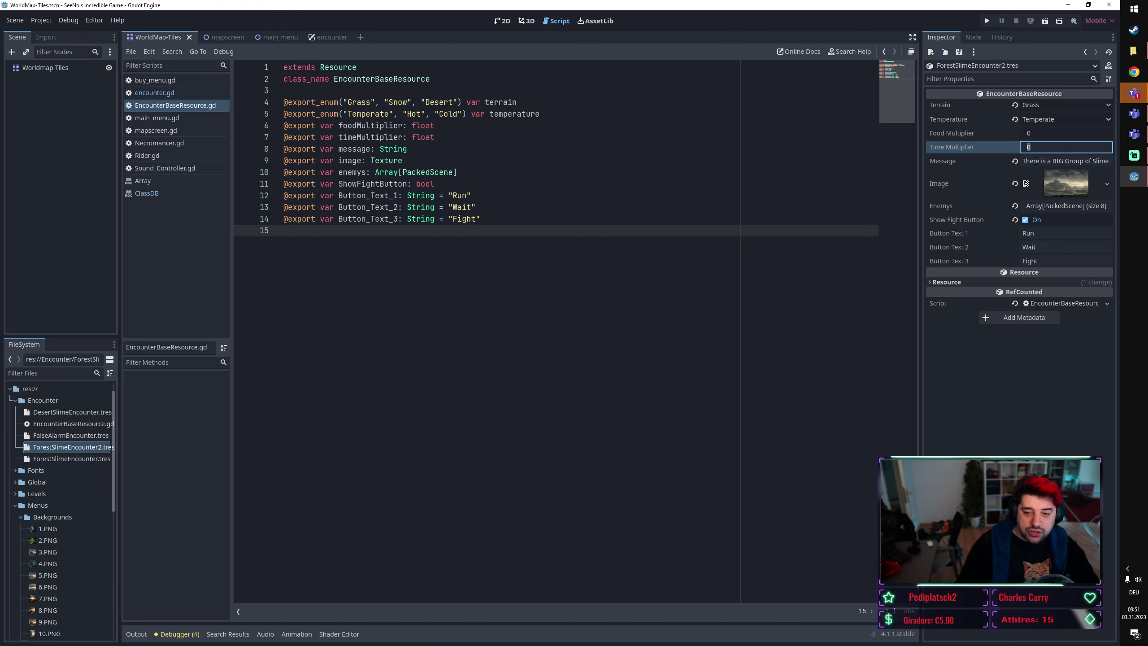
left_click(1085, 161)
key("Left")
key("Left")
key("Left")
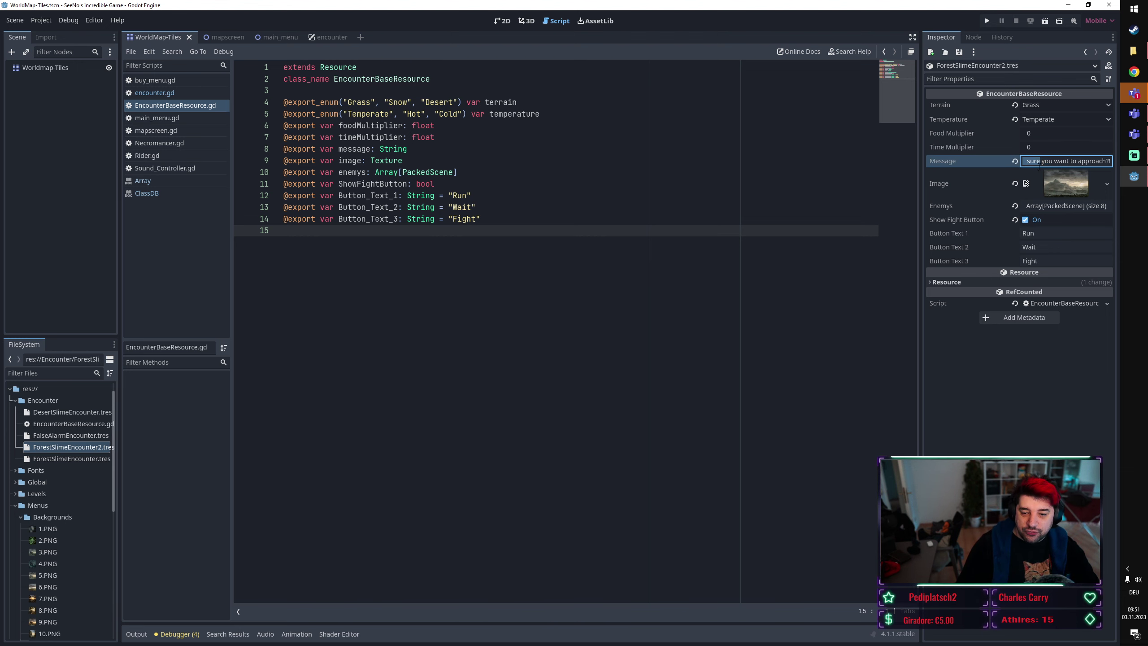
key("Left")
key("Left")
key("Left")
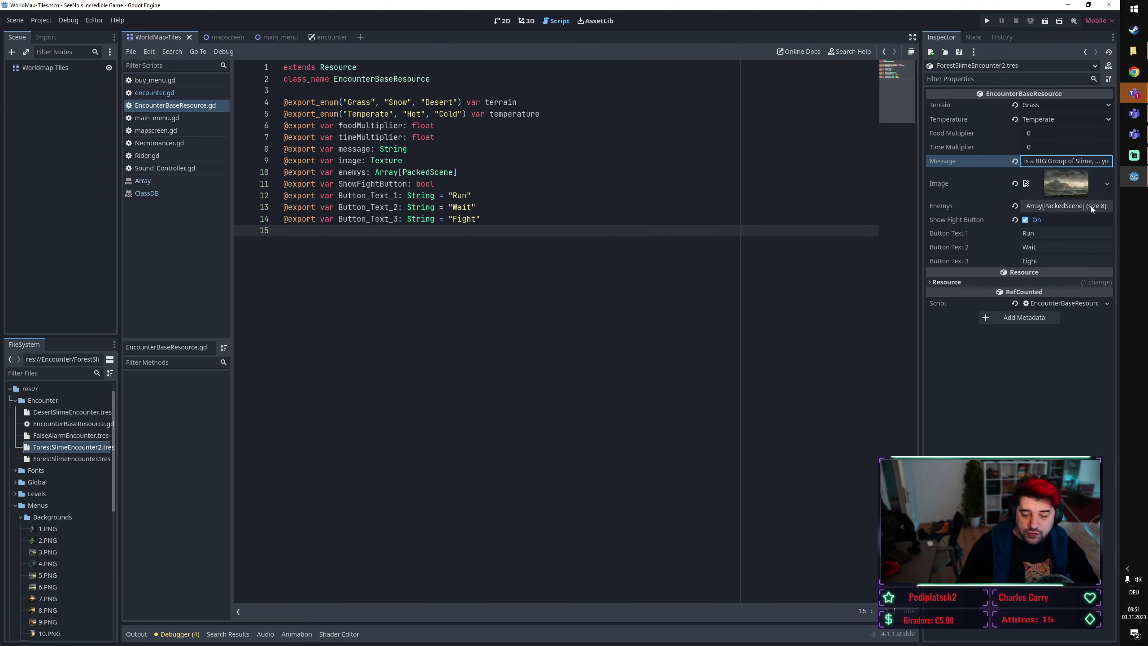
left_click(1051, 207)
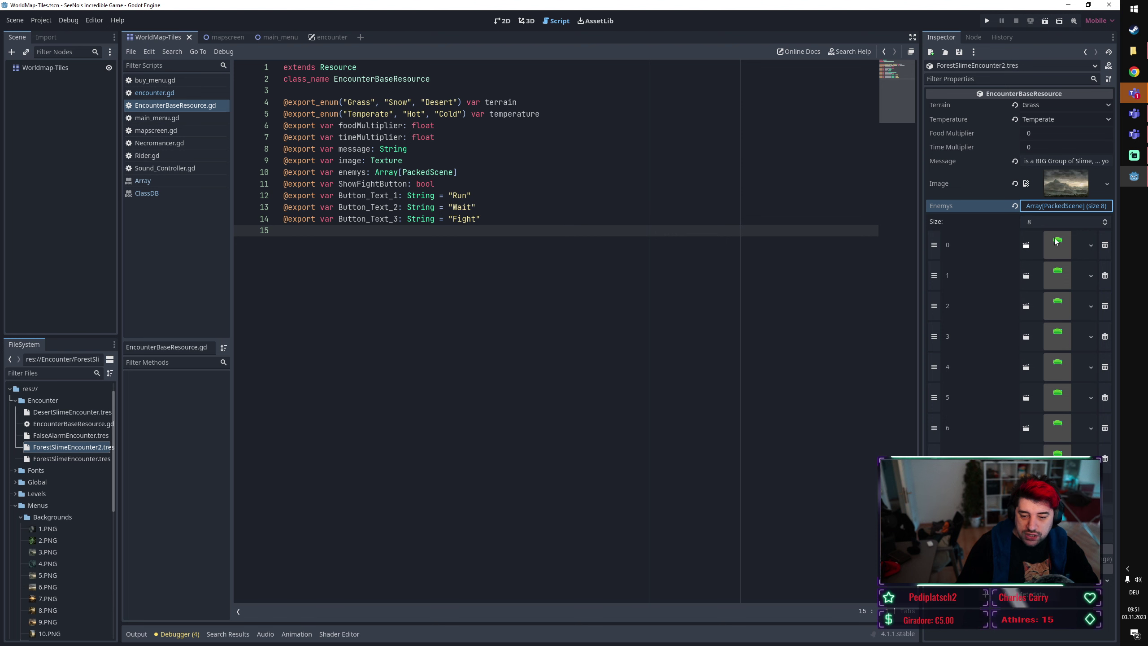
left_click(1054, 207)
left_click(1055, 206)
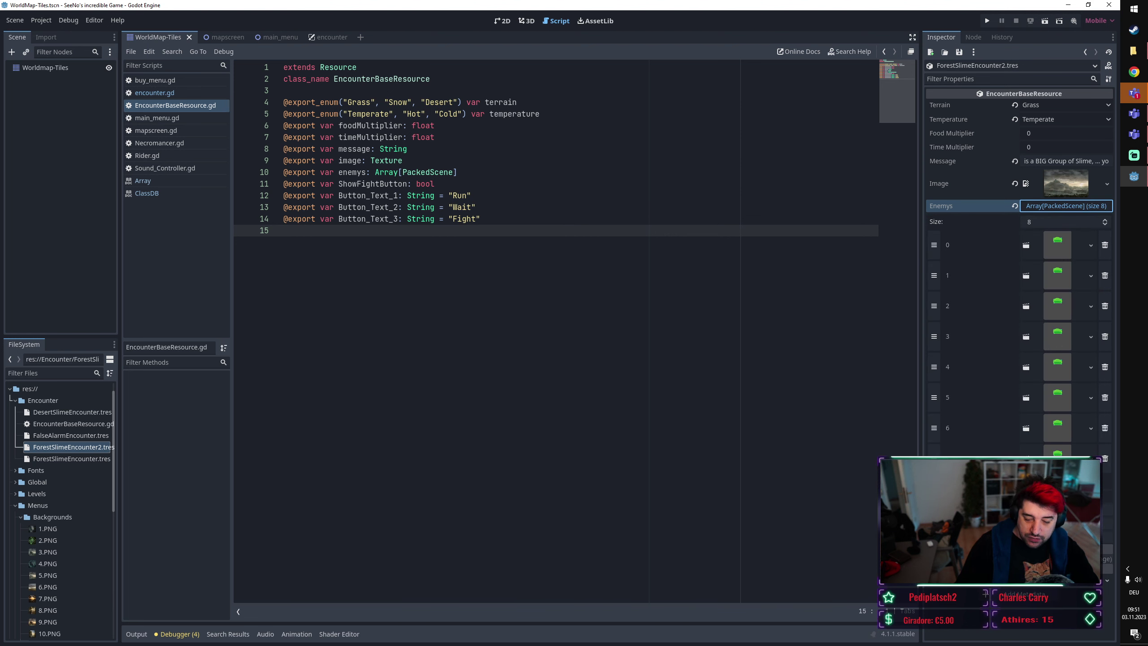
left_click(657, 430)
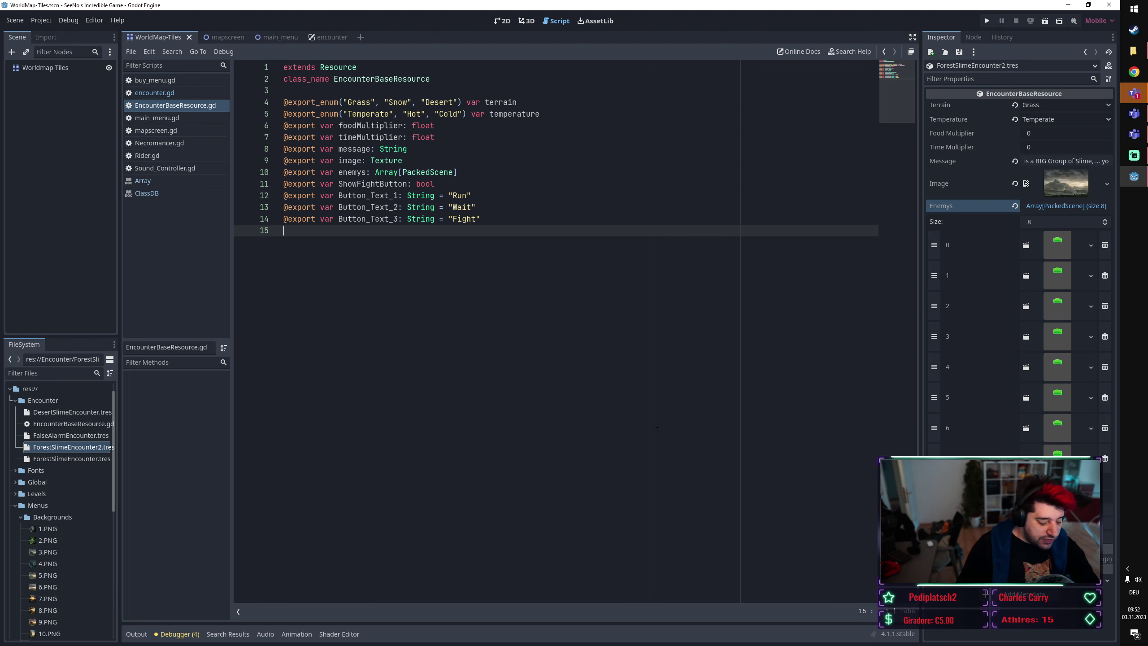
Run the game with F5, enter World, and stop it at the slime encounter offering Run, Wait and Fight.
key("F5")
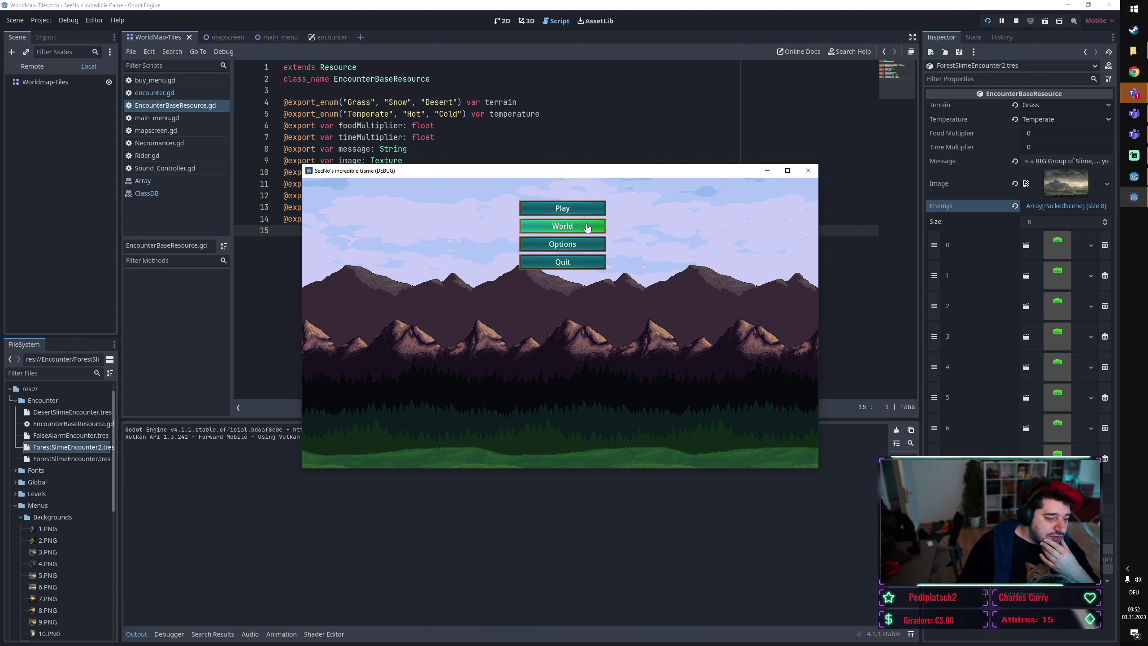
left_click(586, 227)
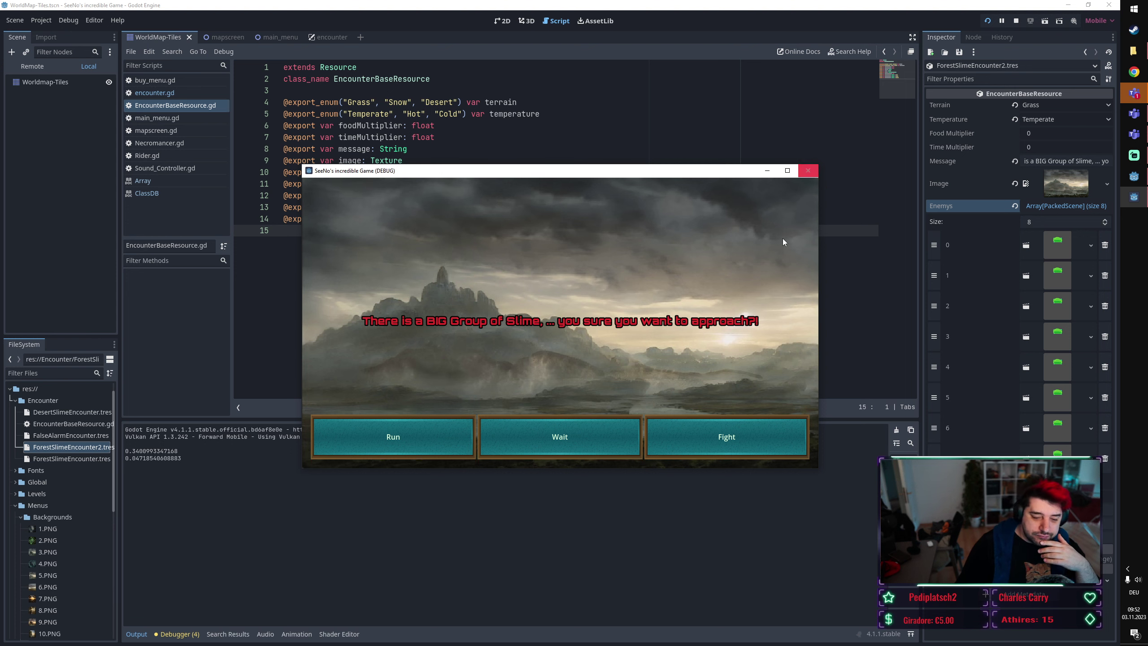
left_click(808, 171)
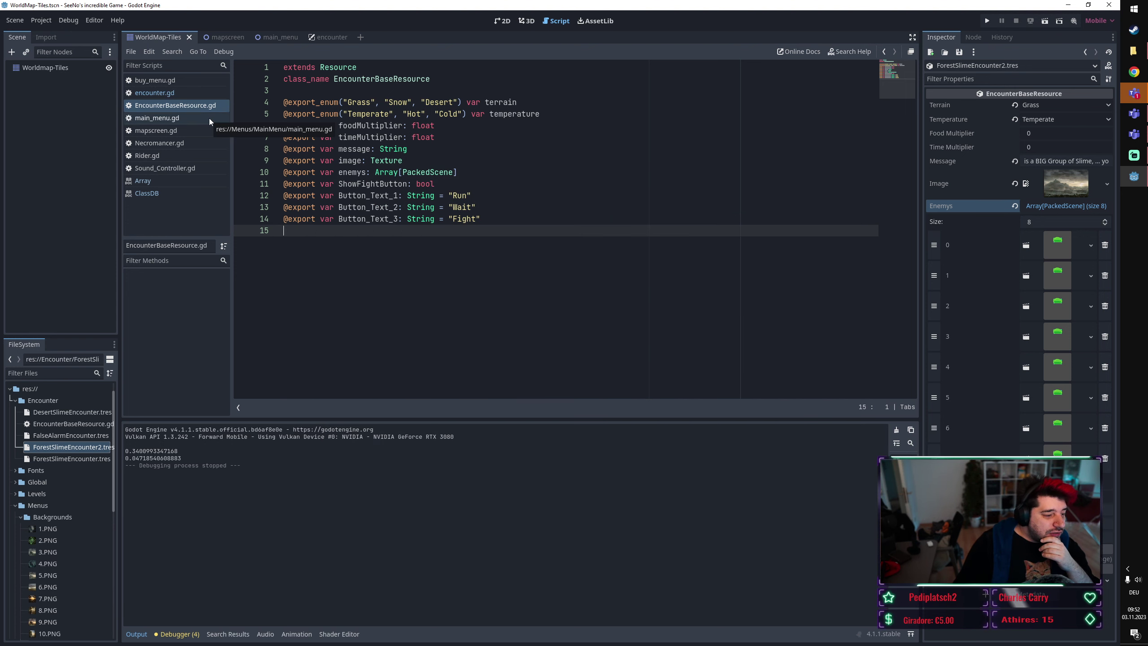
Open encounter.gd, scroll down and highlight the first button's pressed handler on lines 46–49.
left_click(205, 92)
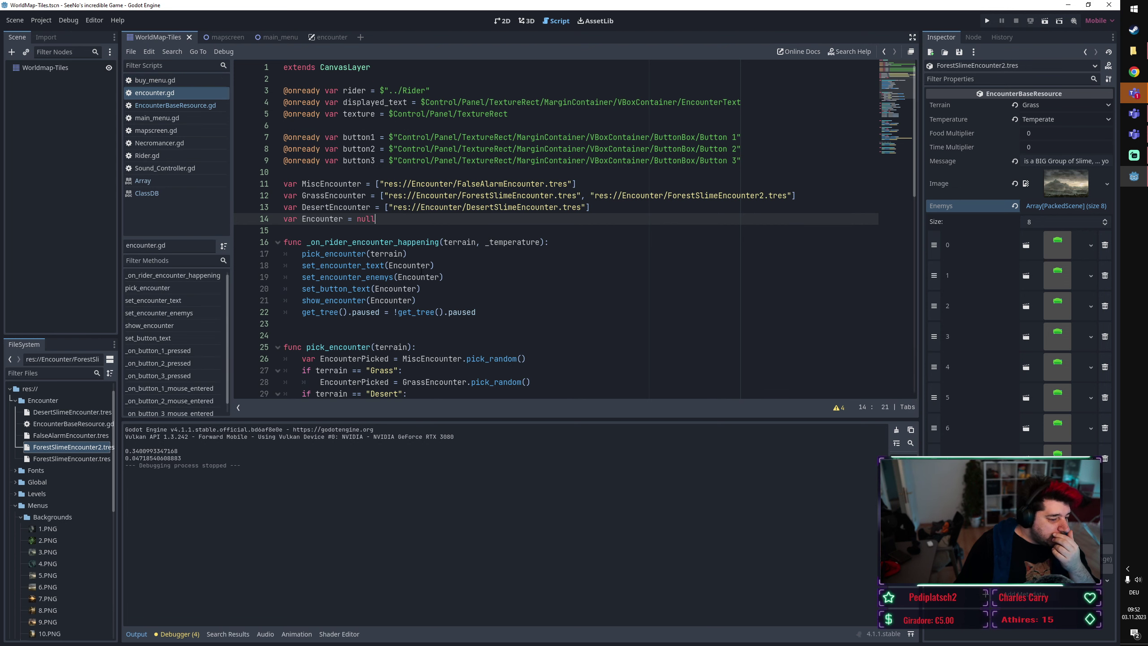
scroll(421, 270, "down", 3)
scroll(421, 270, "down", 3)
scroll(421, 269, "down", 2)
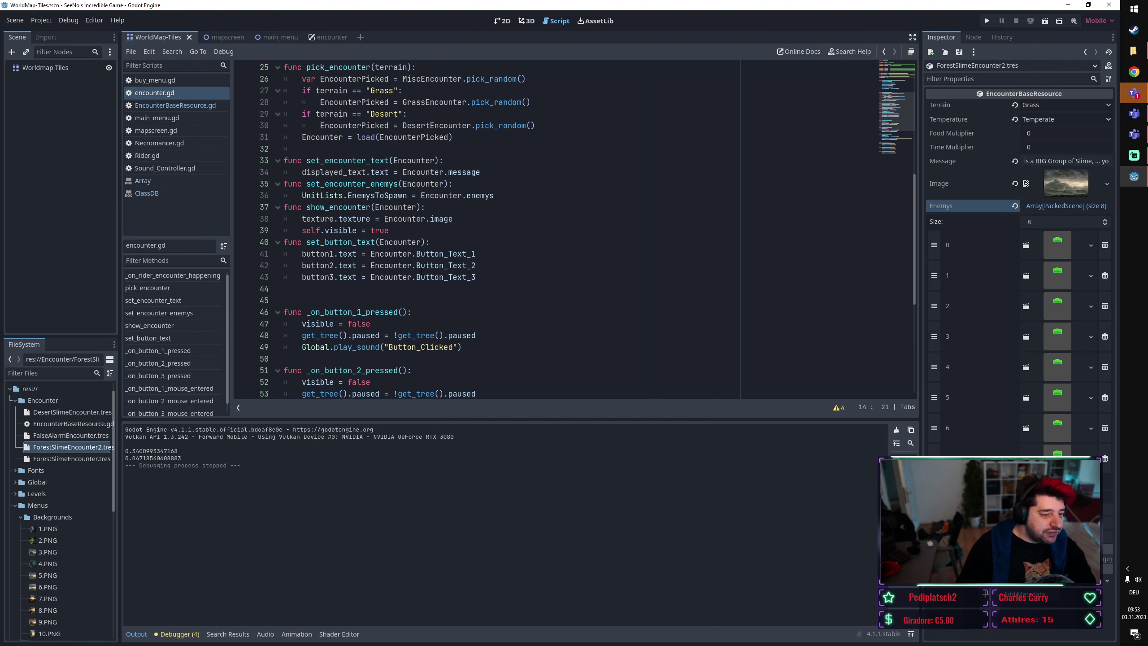
scroll(422, 268, "down", 2)
scroll(417, 303, "down", 2)
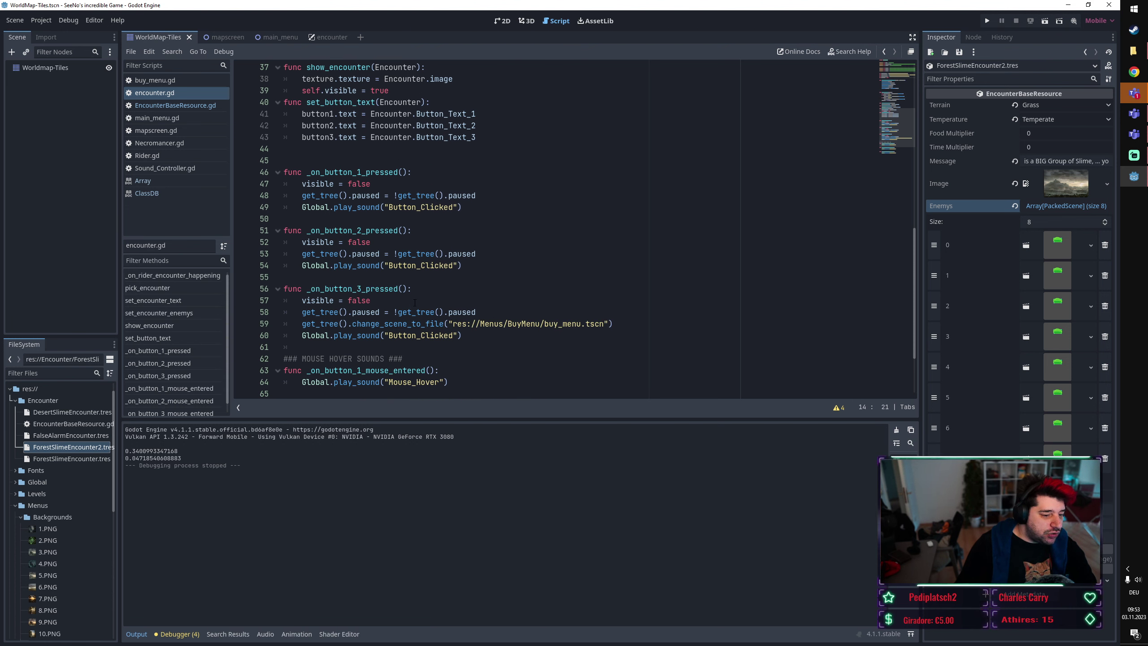
scroll(414, 302, "down", 1)
left_click_drag(466, 301, 278, 144)
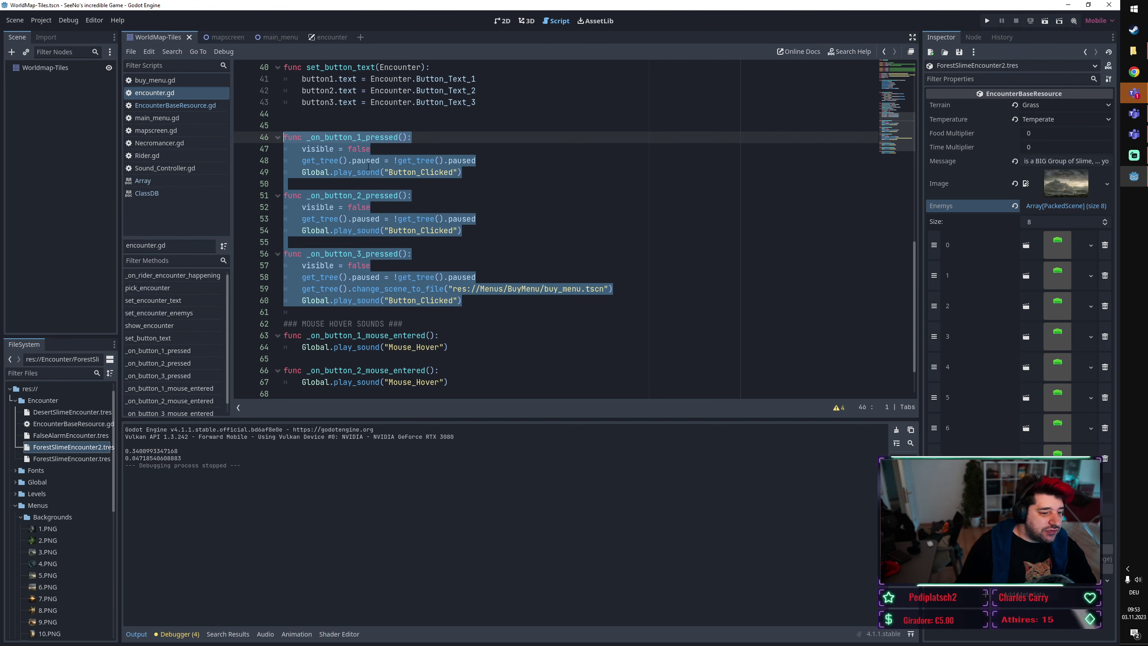
left_click(398, 173)
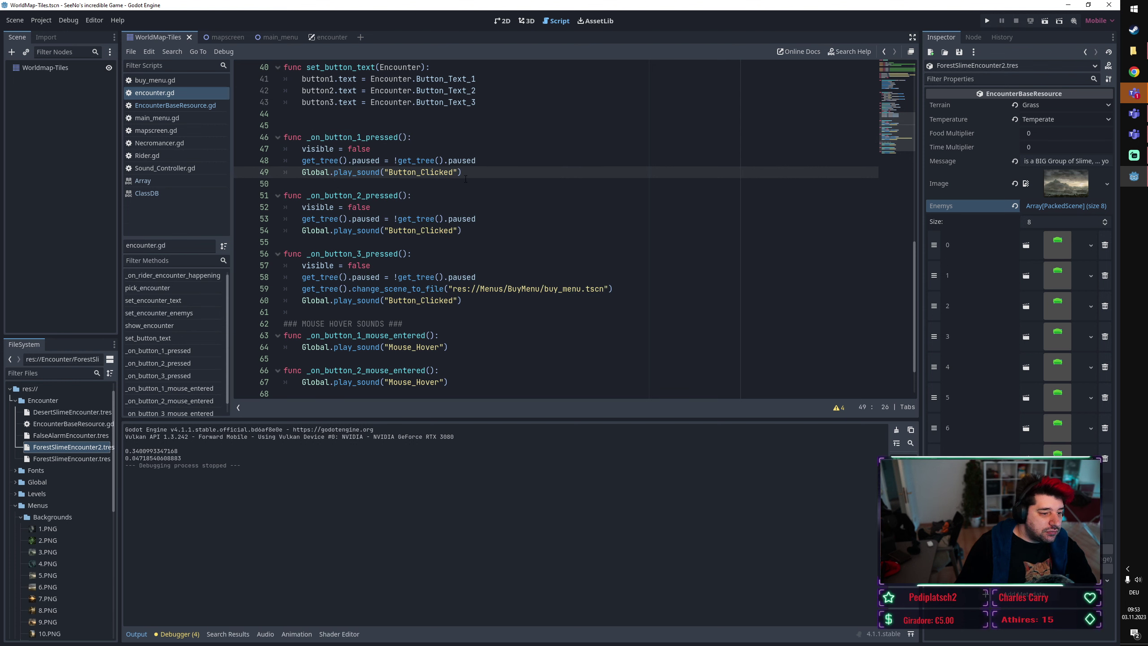
left_click_drag(465, 178, 247, 144)
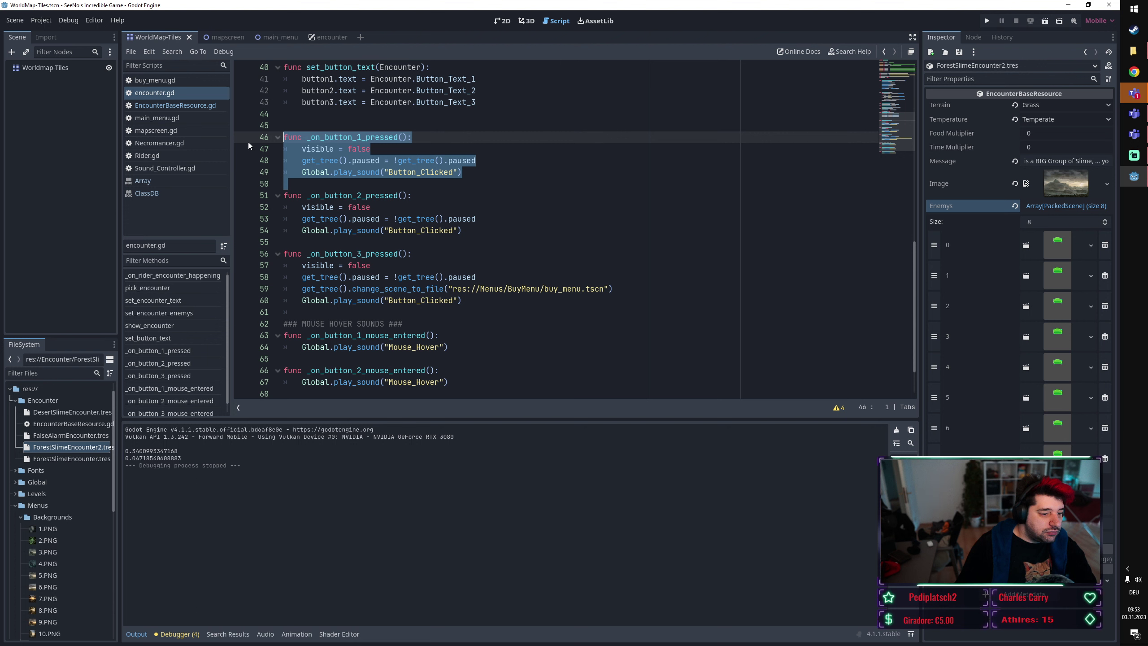
Examine _on_button_1_pressed, including its visible = false line, then launch a test run with F5.
key("Right")
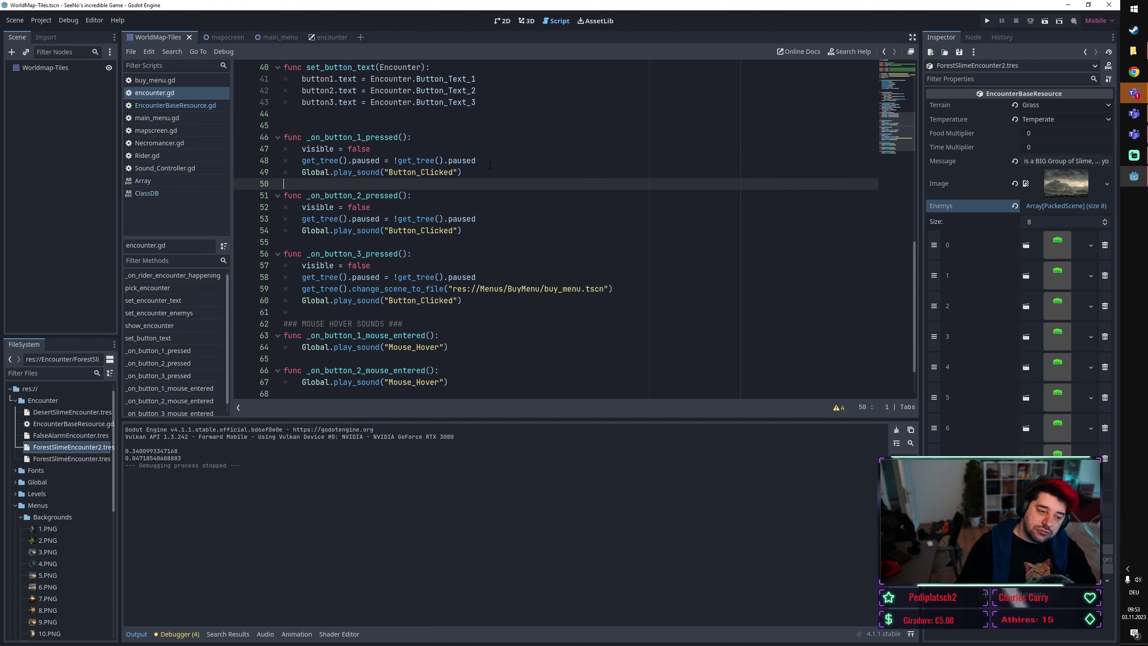
left_click_drag(335, 149, 284, 137)
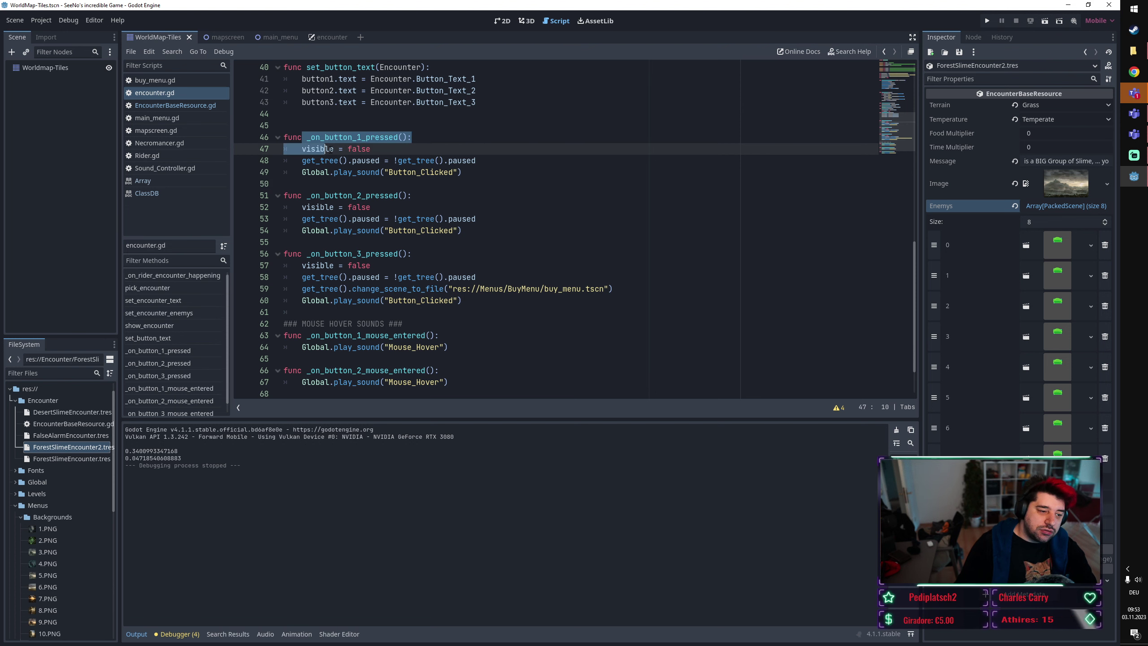
left_click(335, 149)
scroll(335, 180, "up", 1)
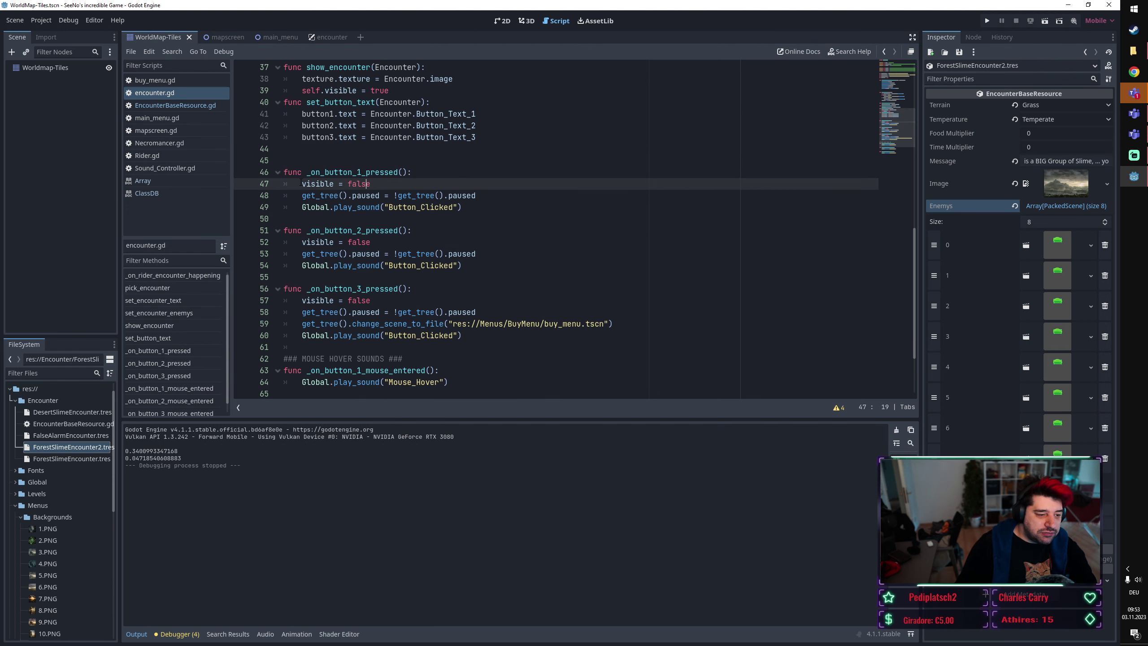
left_click_drag(301, 183, 385, 180)
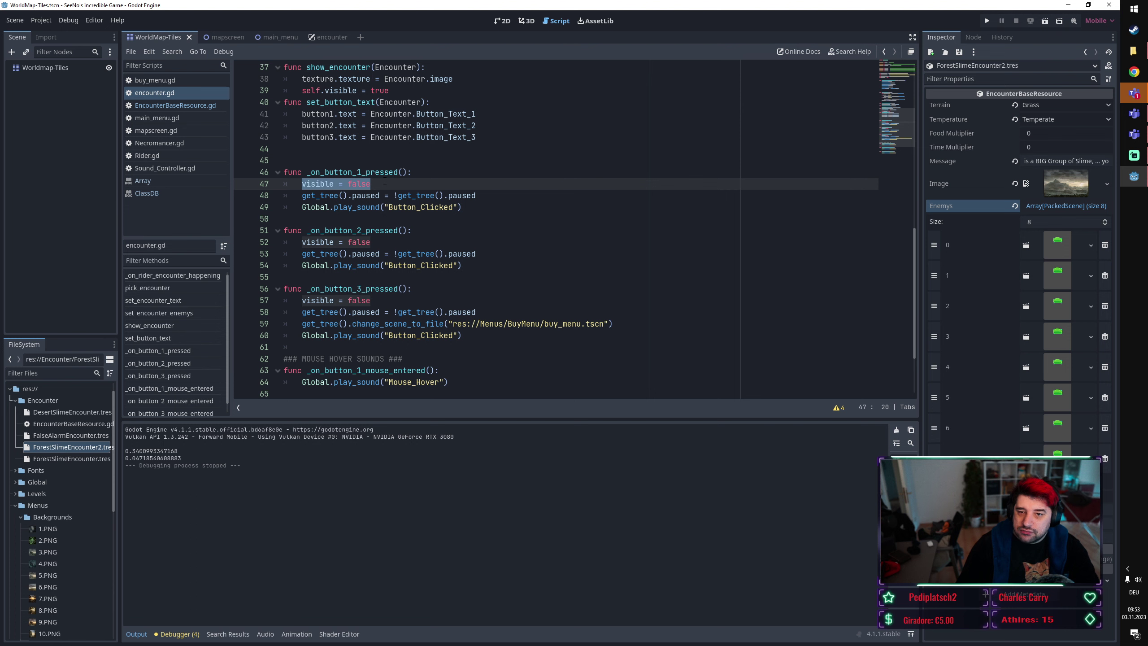
left_click_drag(385, 180, 490, 207)
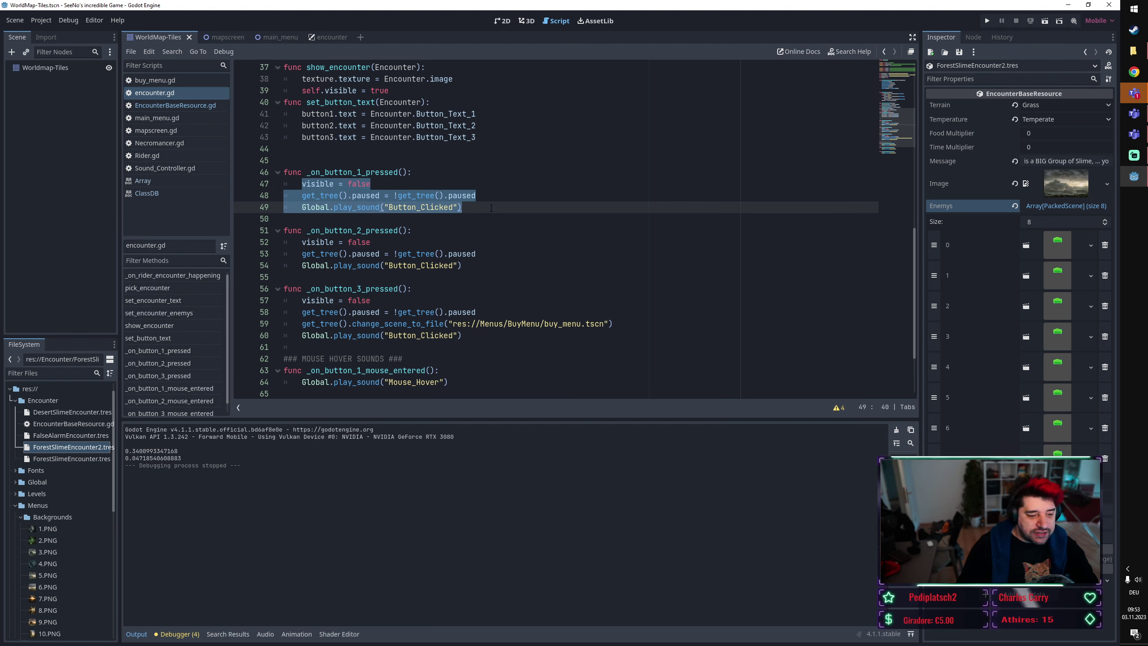
left_click(491, 208)
key("F5")
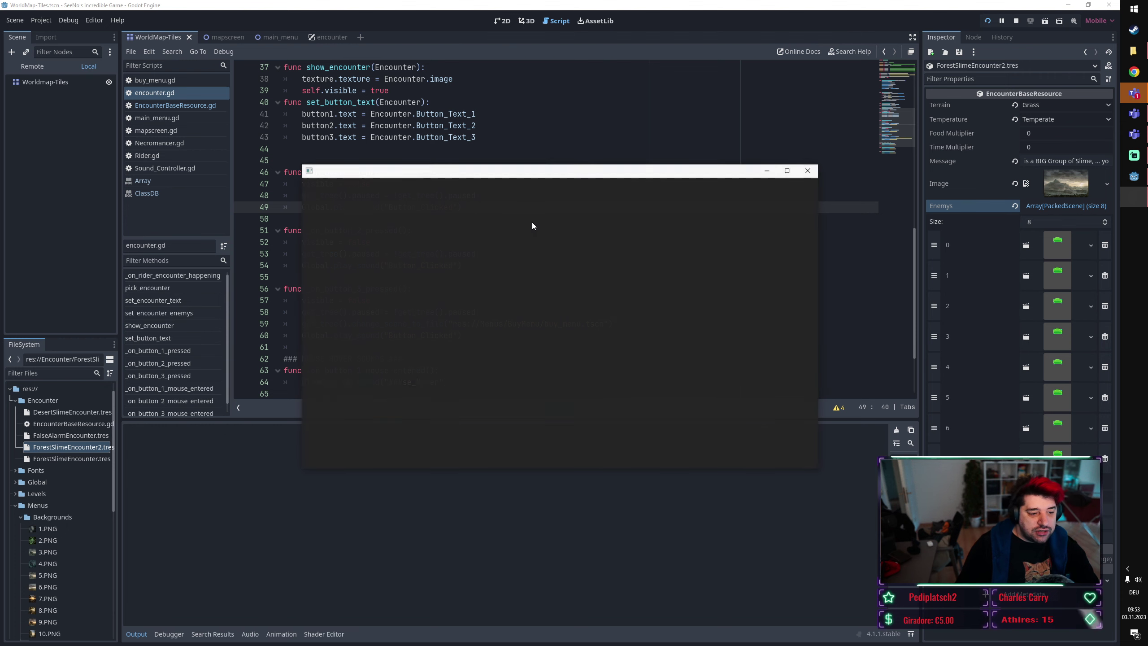
Play to the slime and forest encounters, choose Run in each, then close the game window.
left_click(580, 232)
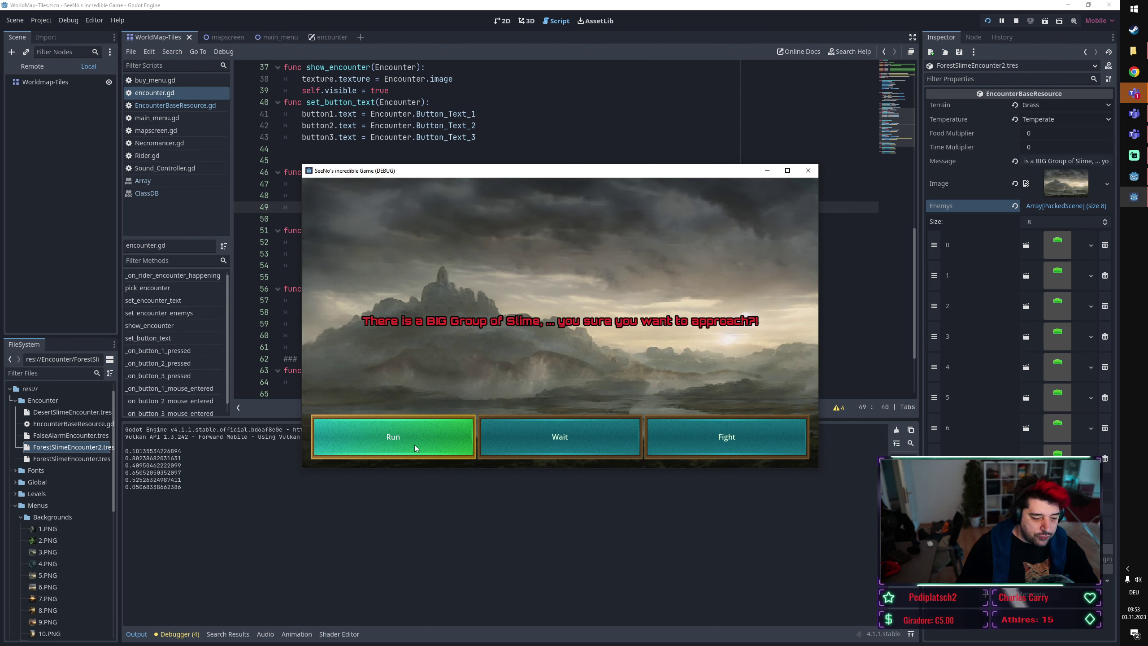
left_click(417, 446)
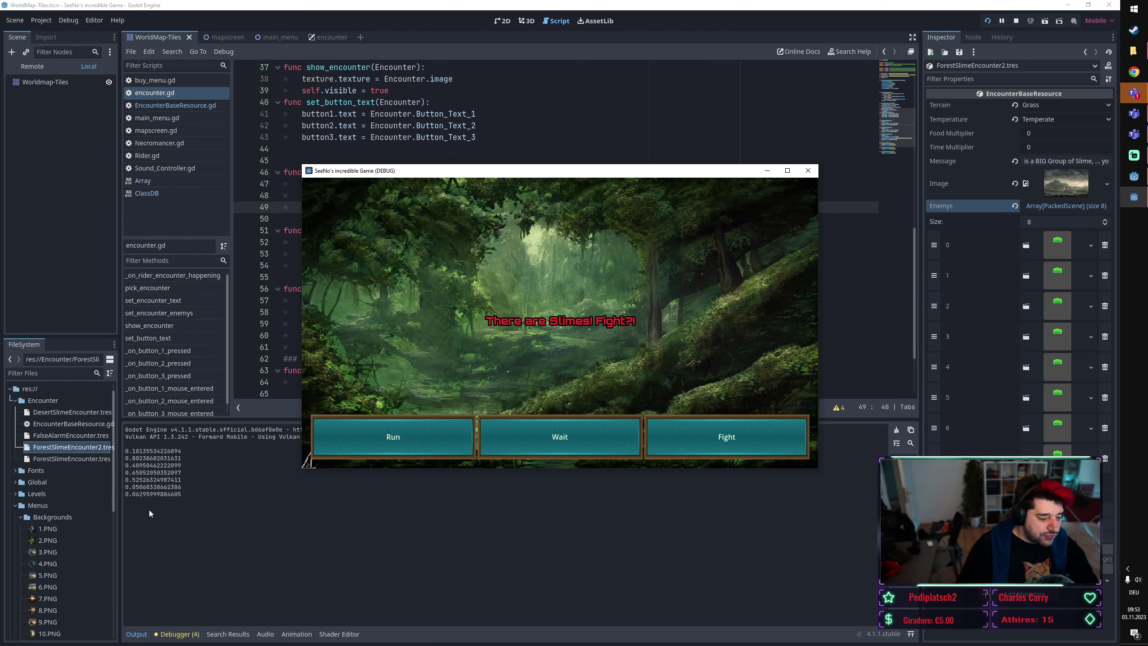
left_click(428, 434)
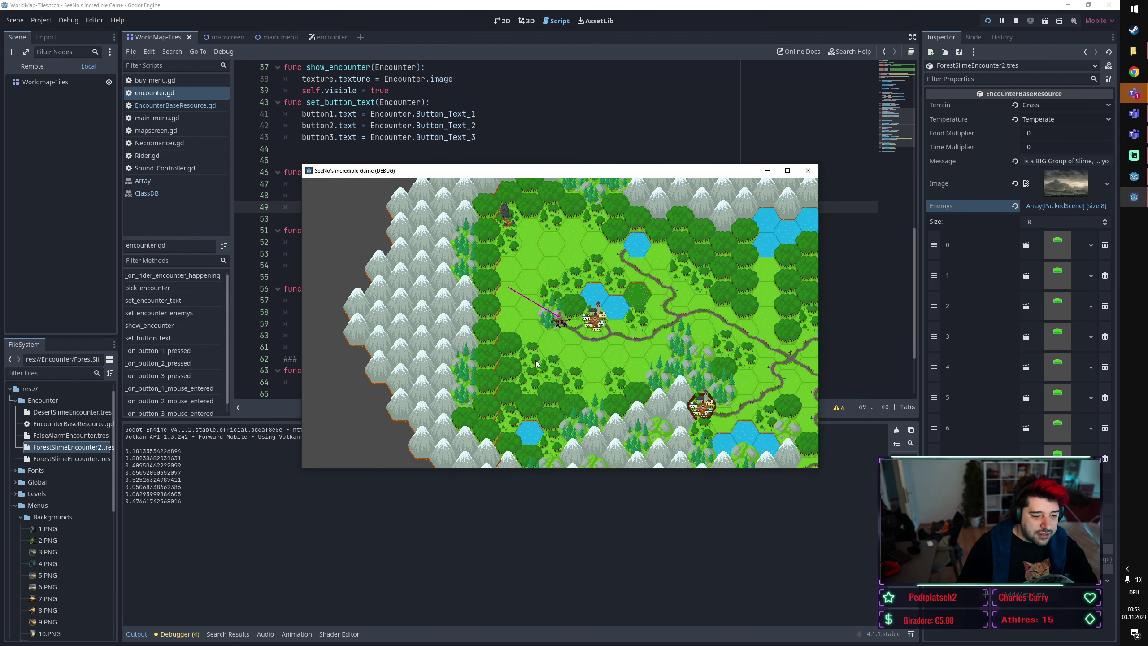
left_click(808, 171)
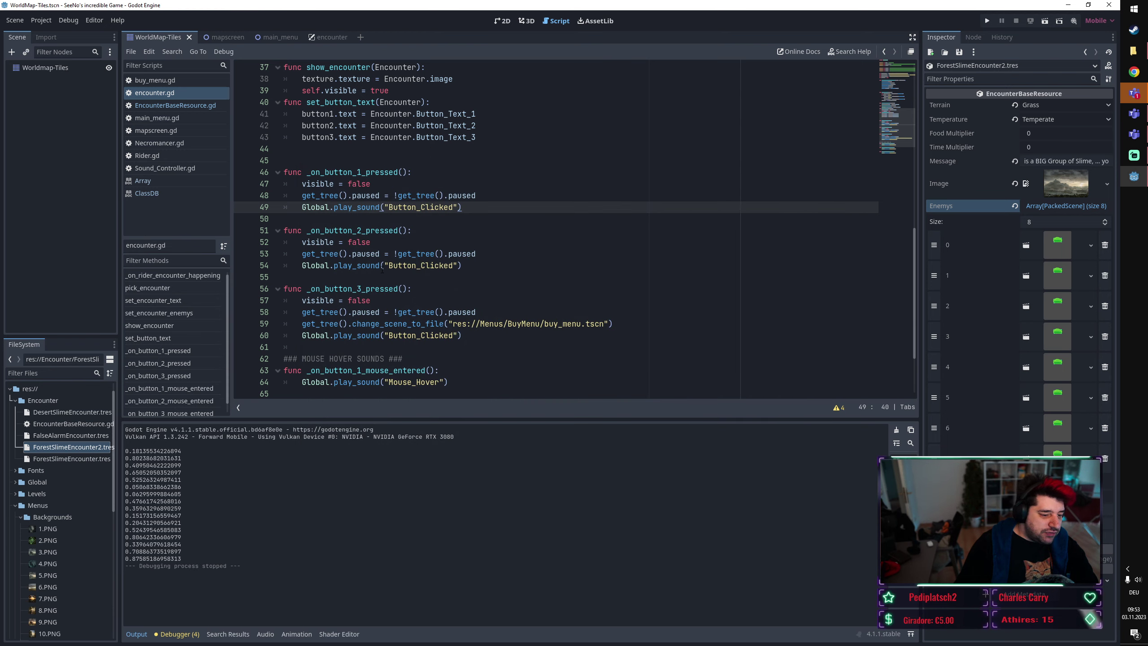
left_click_drag(306, 288, 423, 293)
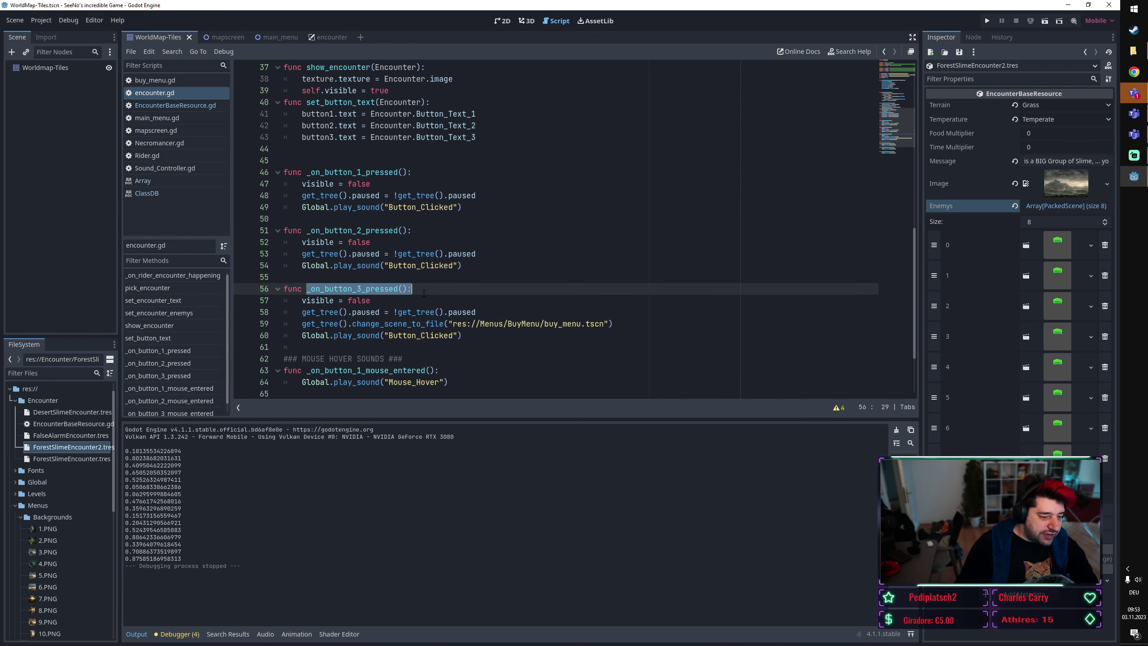
Review button 3's handler lines: visible = false, the pause toggle and the switch to buy_menu.tscn.
left_click_drag(302, 300, 397, 297)
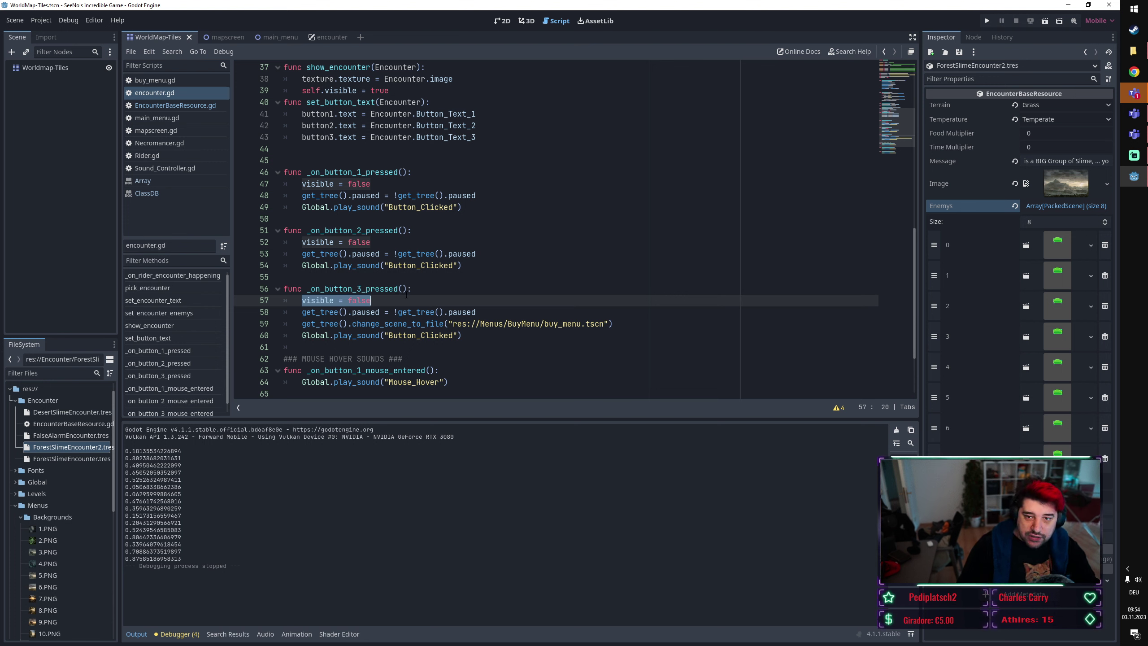
left_click(384, 298)
left_click_drag(299, 312, 486, 308)
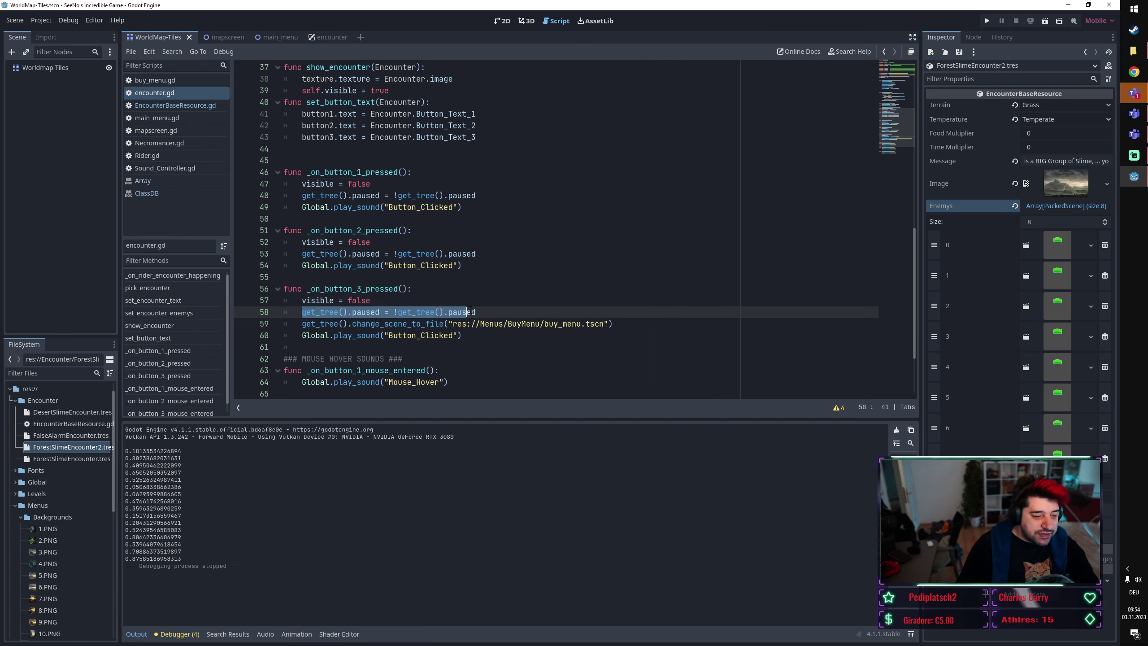
left_click_drag(613, 324, 302, 324)
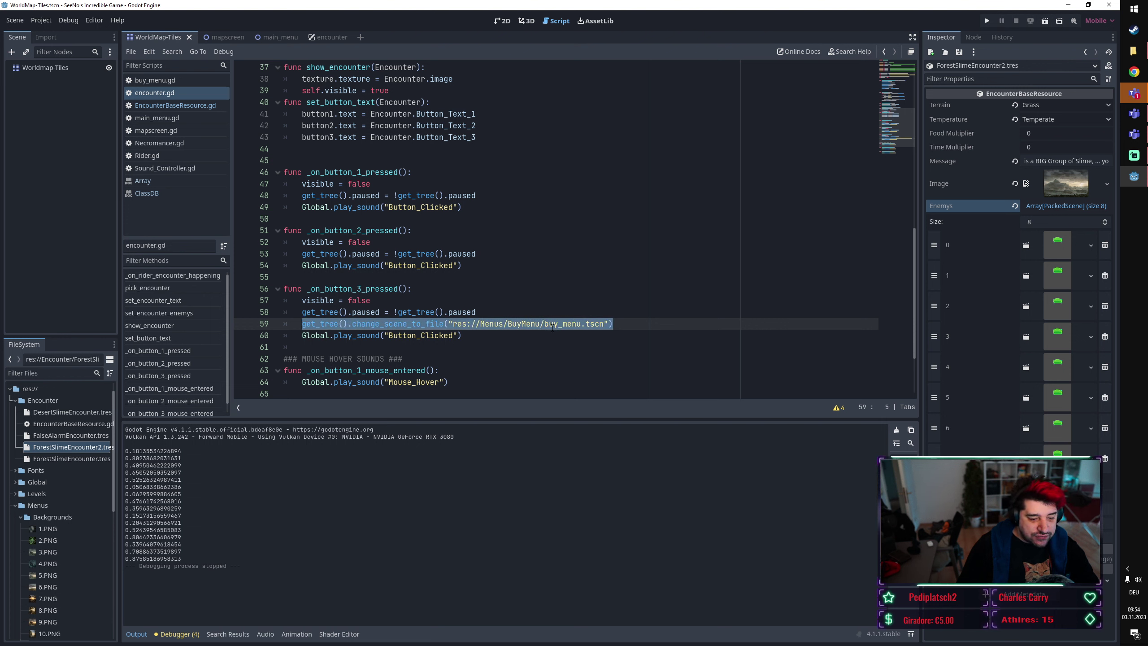
left_click_drag(614, 324, 302, 324)
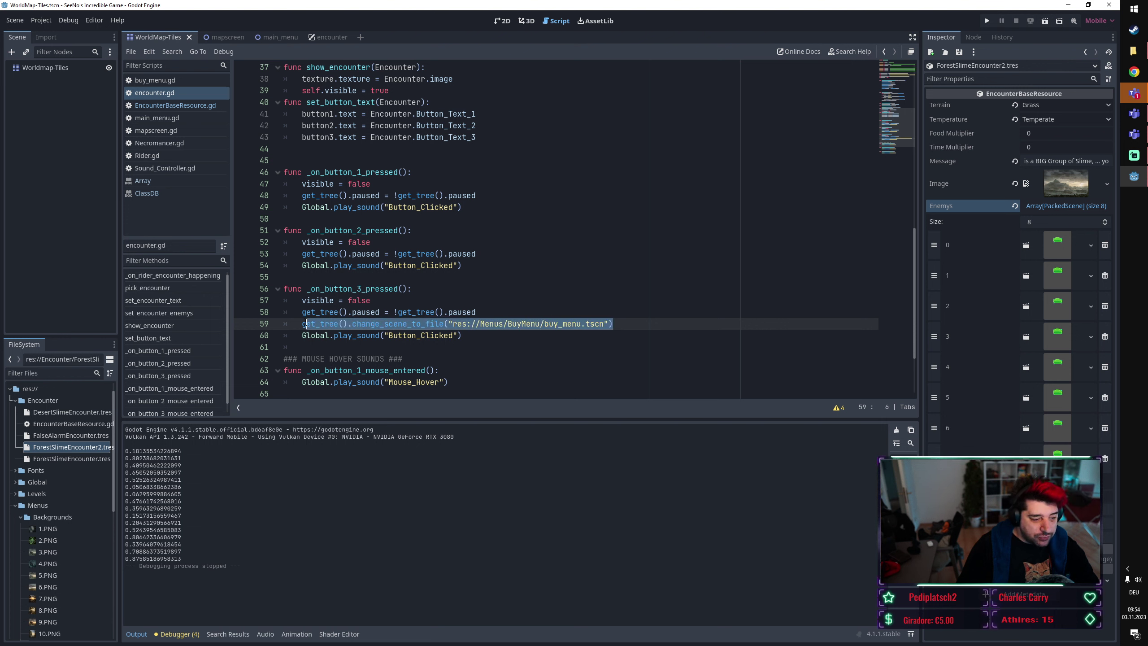
triple_click(481, 337)
Scroll through encounter.gd and highlight all three button pressed handlers together.
key("Up")
key("Up")
key("Up")
scroll(465, 346, "down", 1)
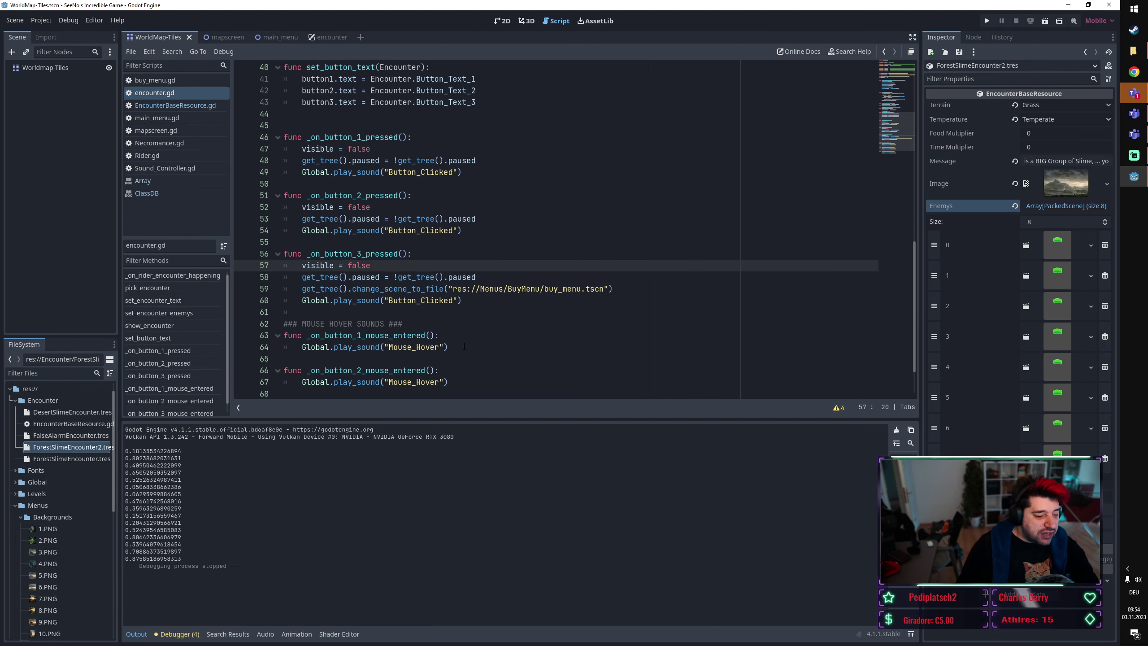
scroll(464, 346, "up", 2)
scroll(470, 346, "up", 3)
scroll(474, 344, "up", 3)
scroll(479, 344, "up", 5)
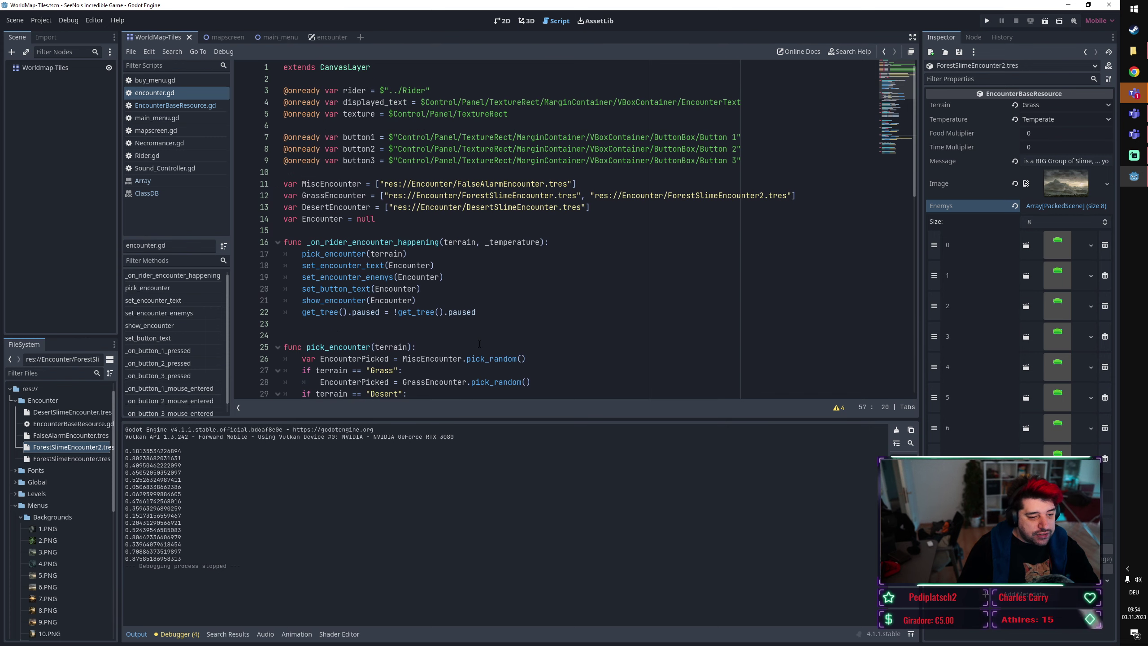
scroll(501, 342, "down", 4)
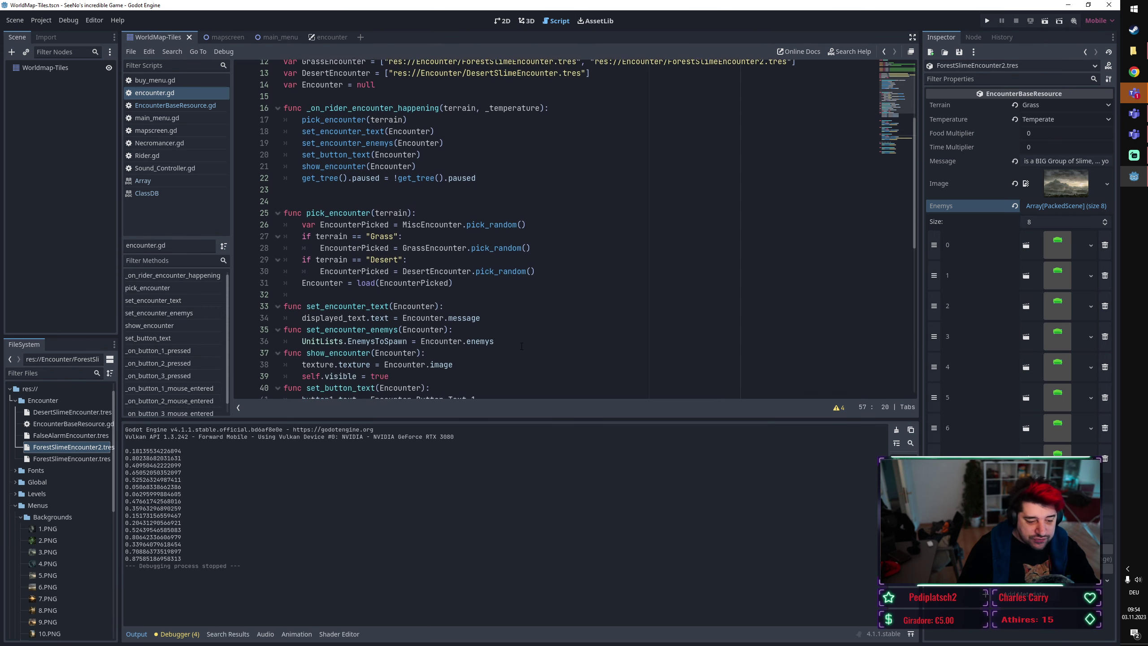
scroll(508, 340, "down", 5)
scroll(515, 337, "down", 2)
scroll(524, 333, "down", 2)
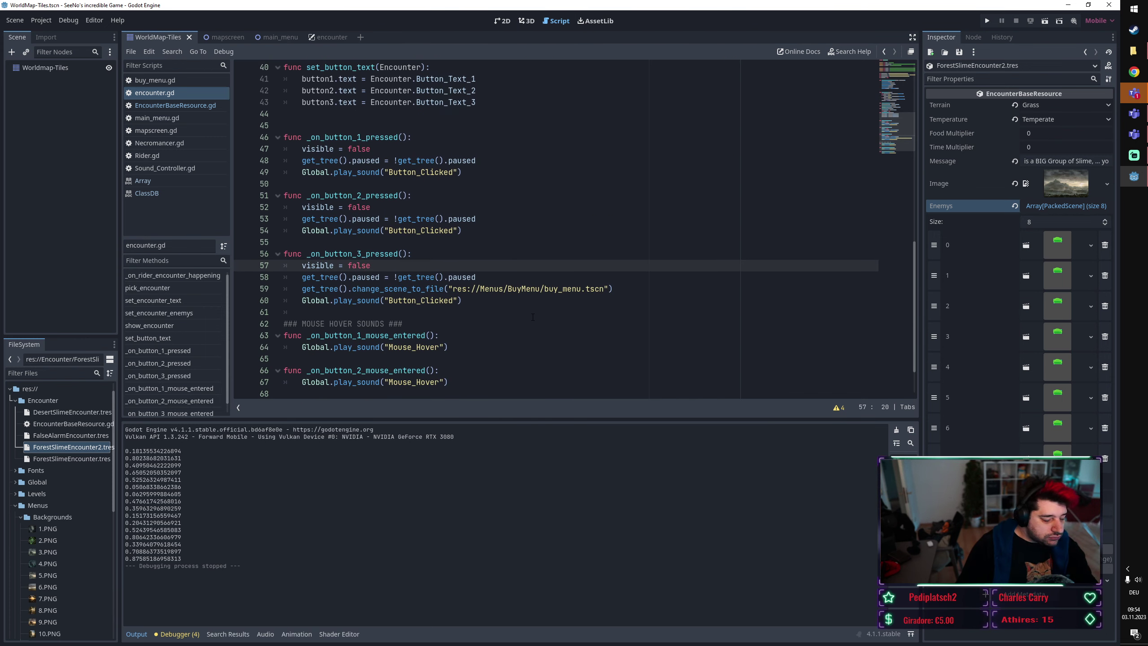
scroll(494, 306, "down", 1)
scroll(483, 343, "up", 3)
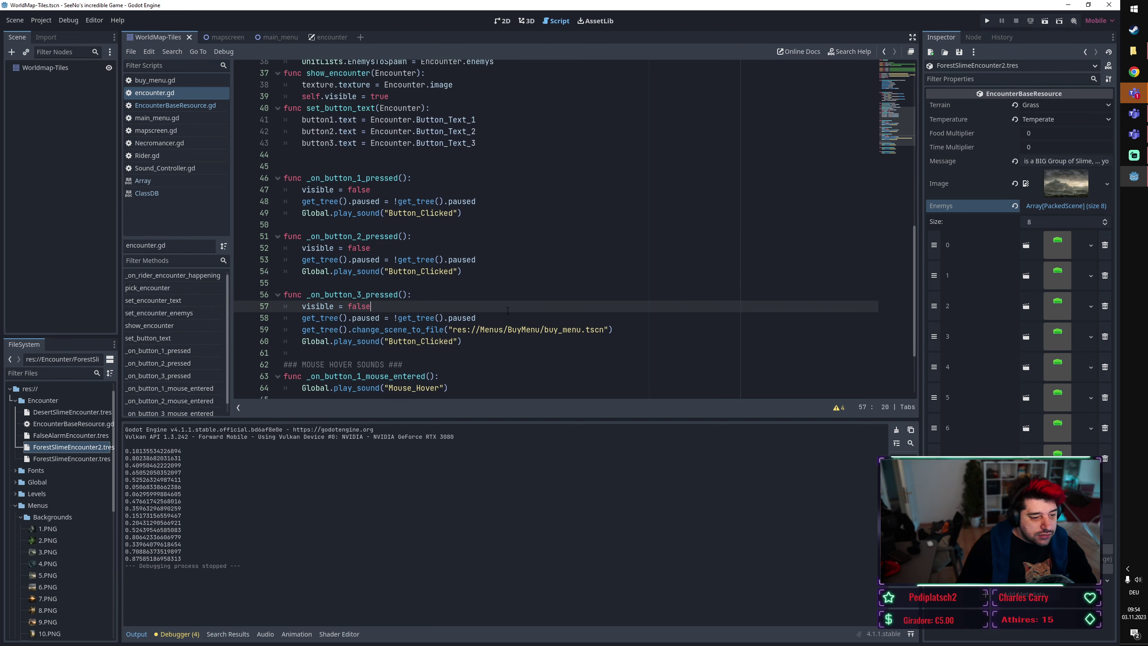
left_click_drag(480, 361, 292, 195)
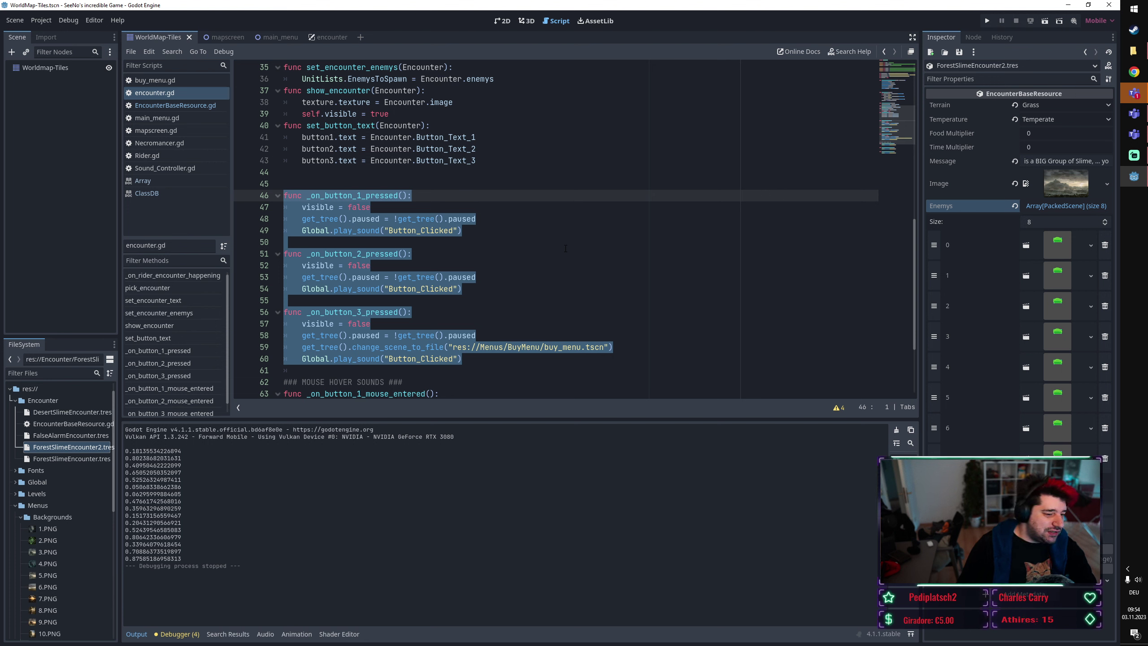
left_click(550, 265)
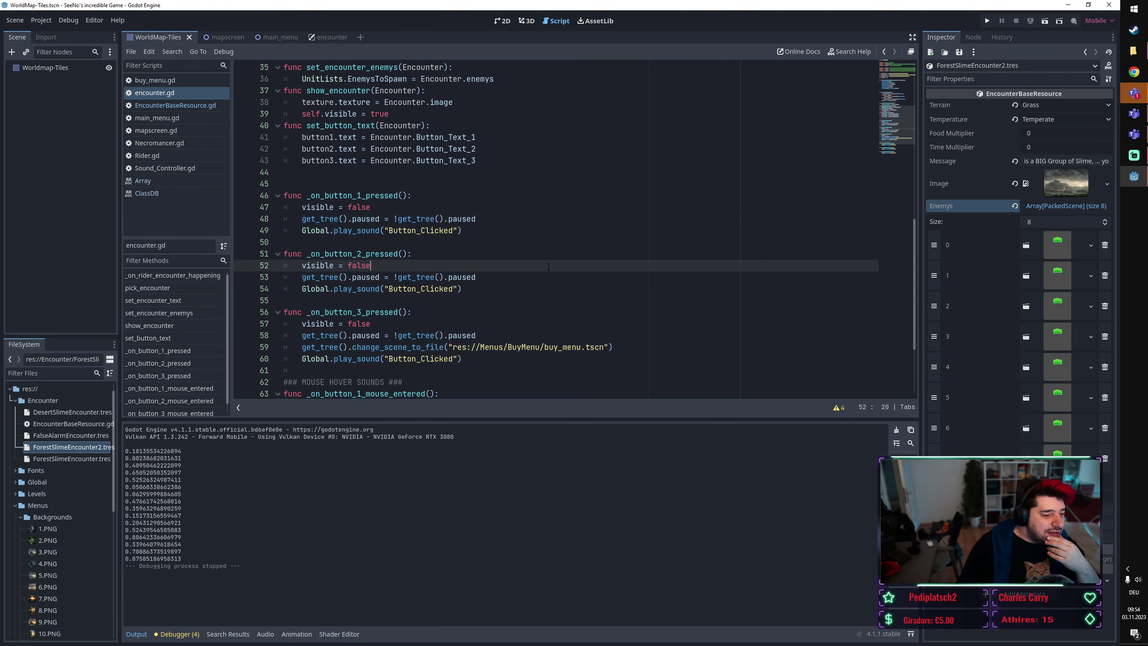
Open the encounter scene in 2D, make the dialog visible, expand its node tree and check each button.
left_click(501, 23)
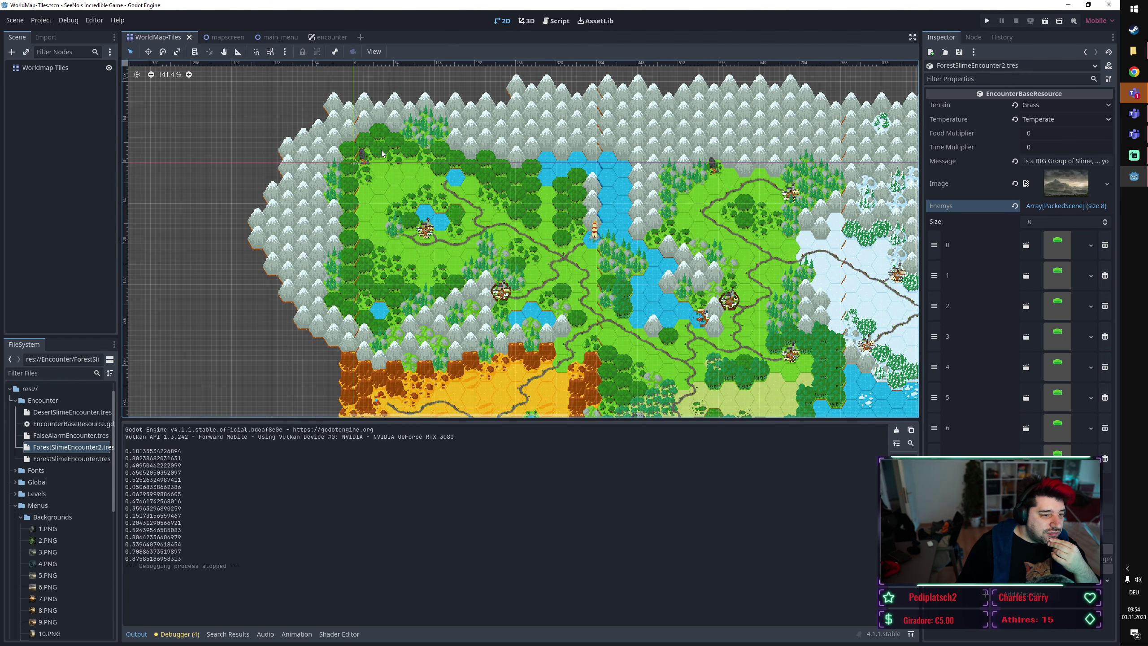
left_click(330, 38)
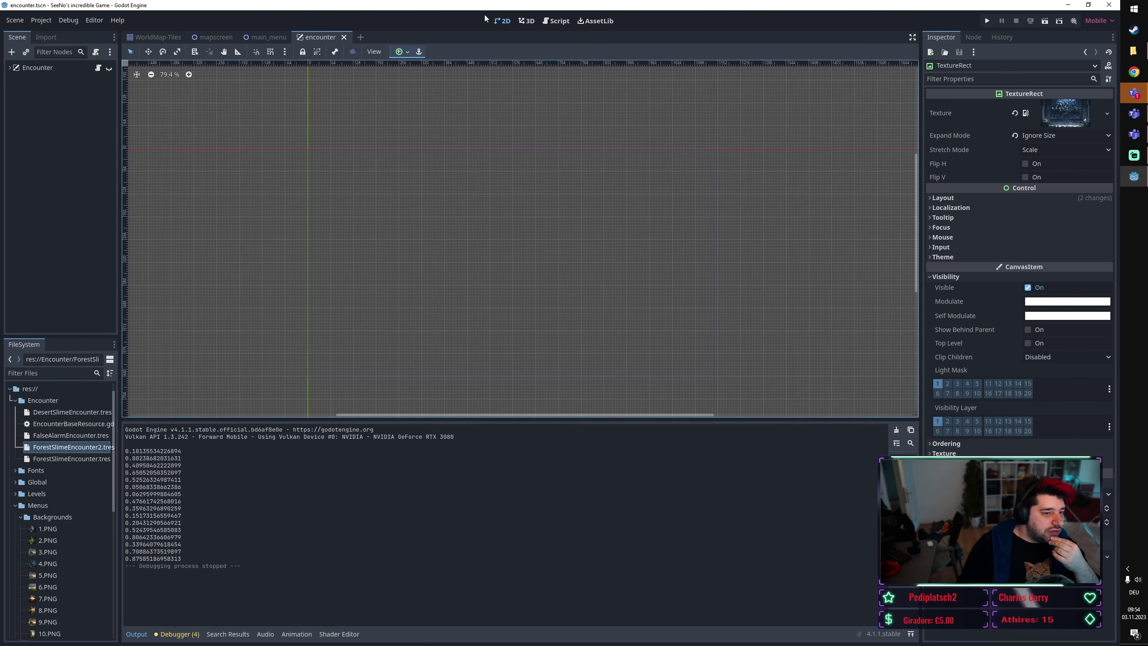
left_click(503, 21)
left_click(111, 68)
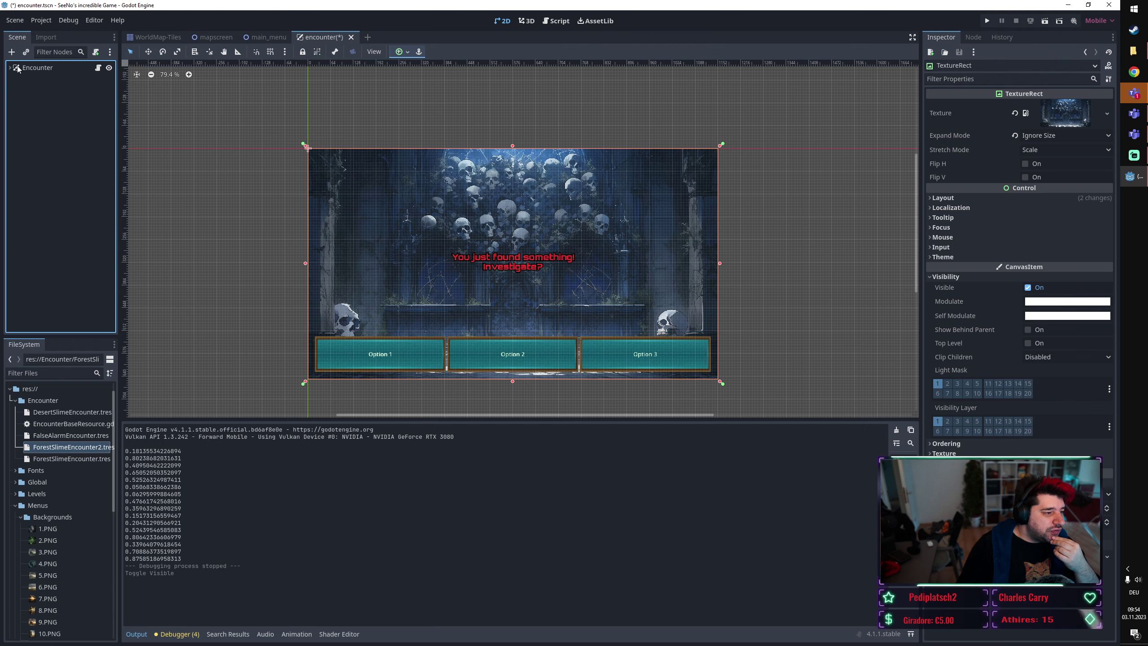
left_click(10, 67)
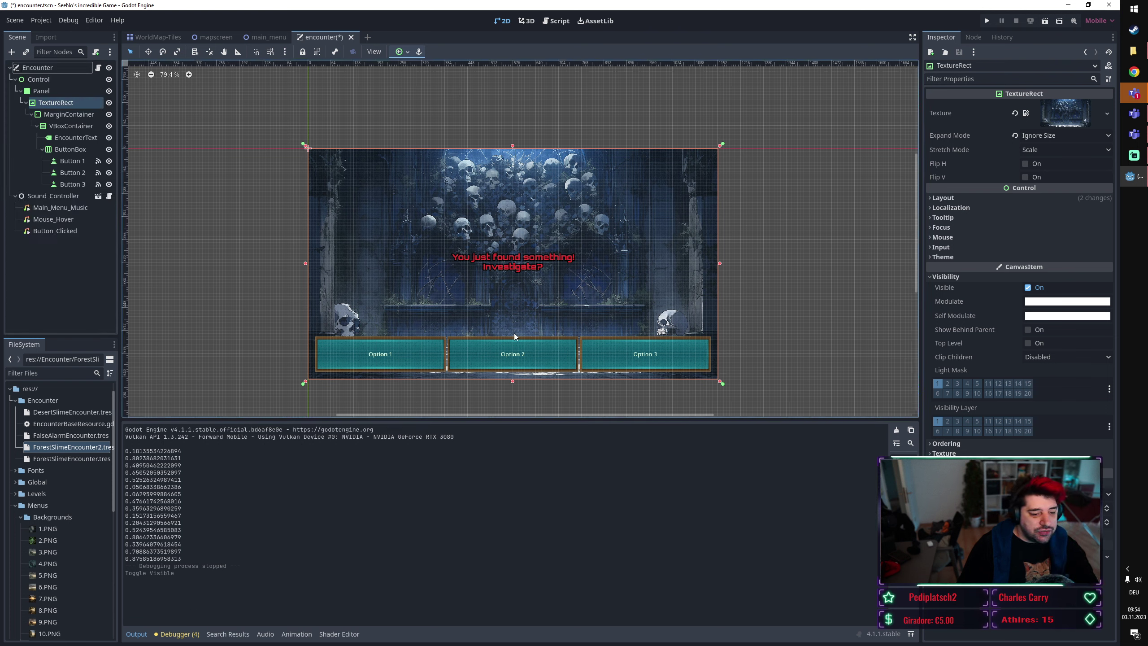
left_click(401, 356)
left_click(493, 362)
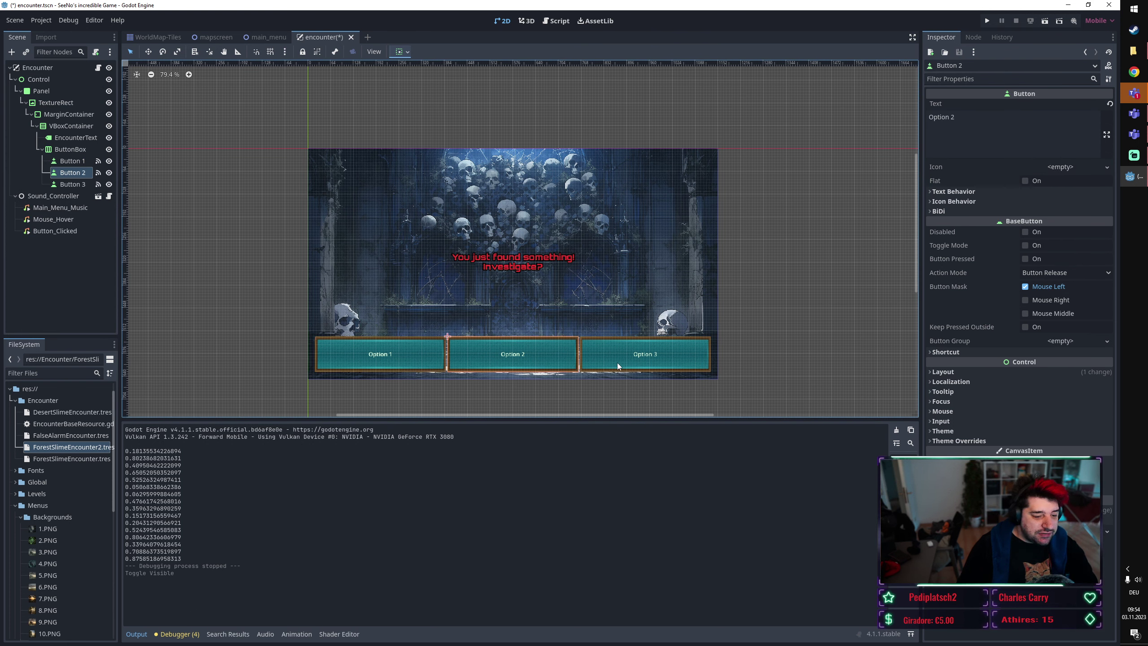
left_click(618, 362)
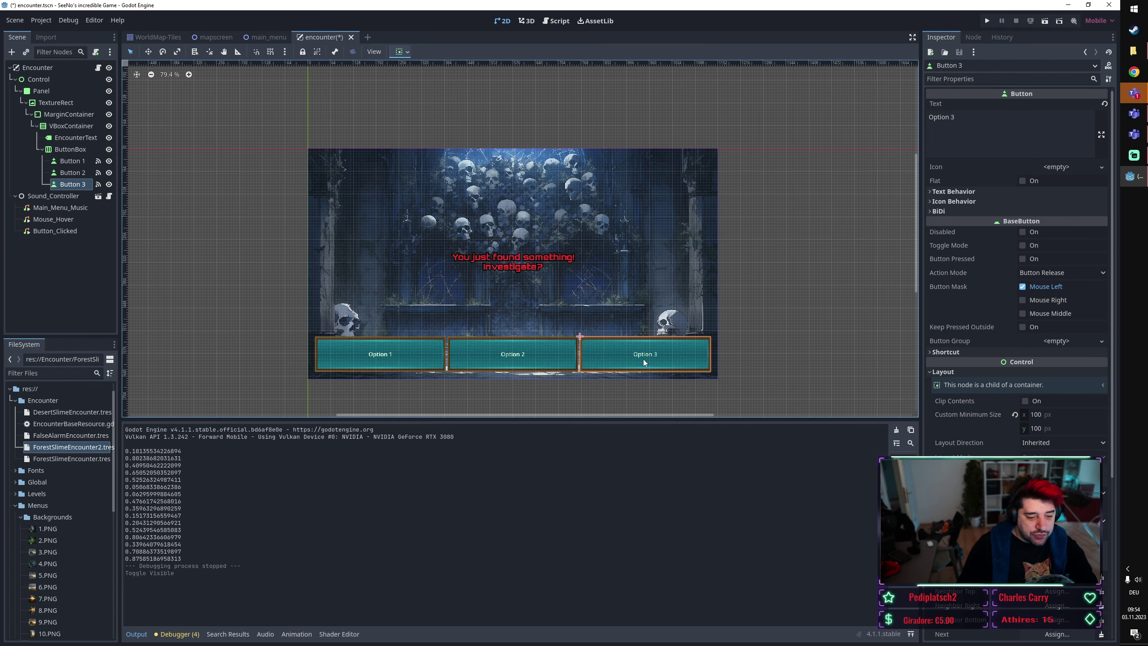
left_click(78, 173)
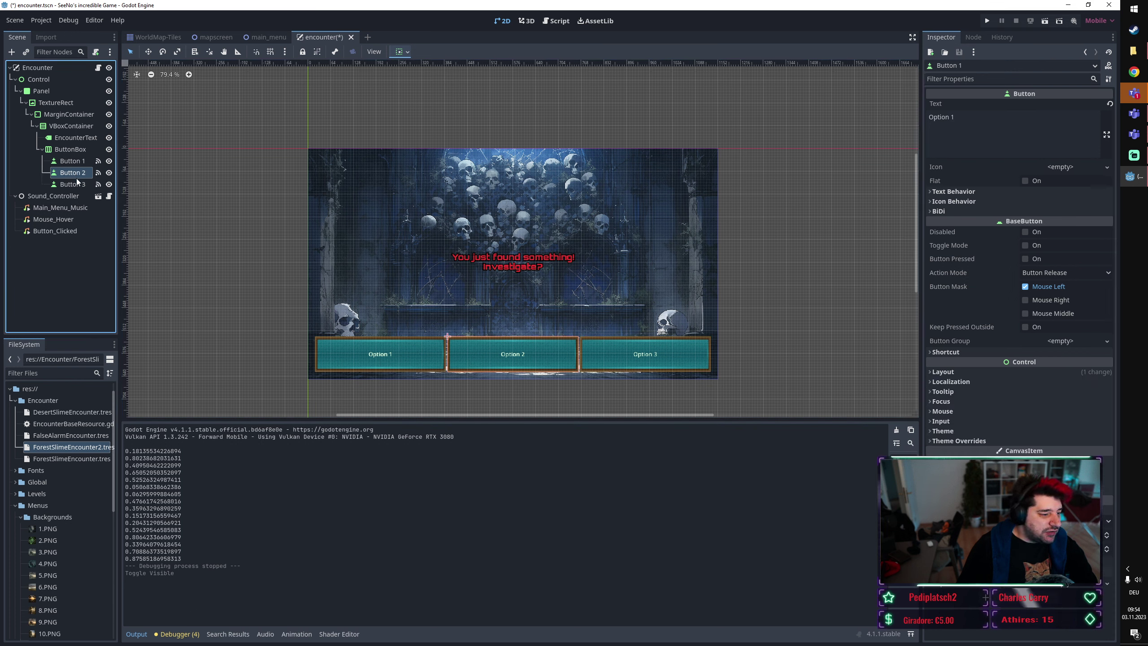
left_click(76, 182)
Change the button labels from Option 1, 2, 3 to Button 1, Button 2 and Button 3.
left_click(71, 161)
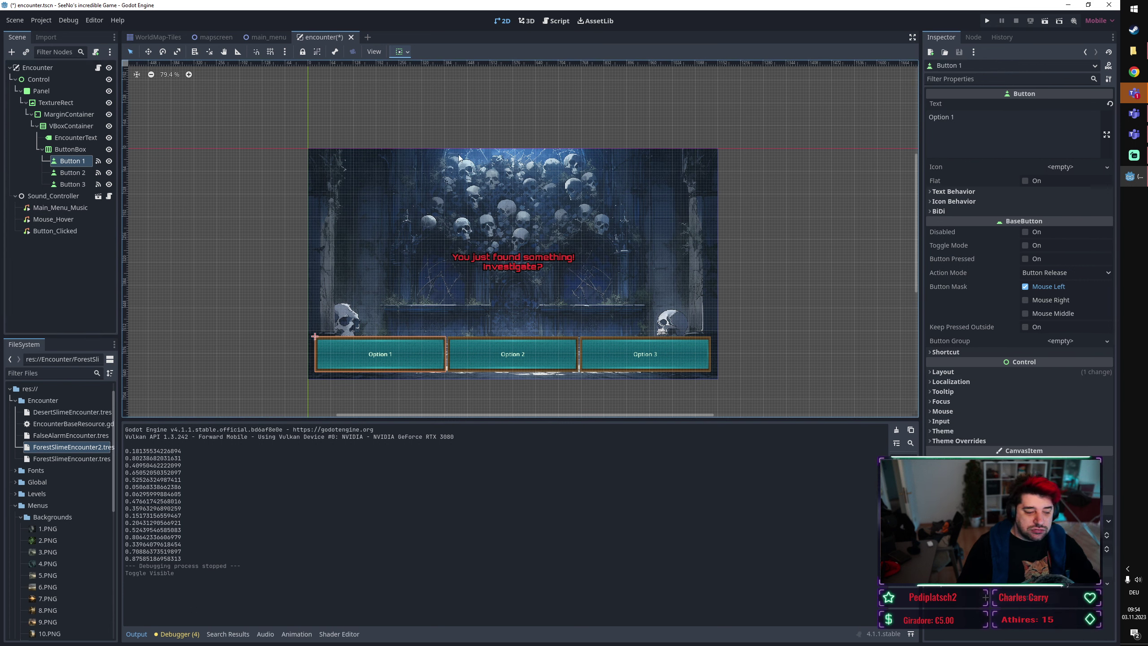
left_click_drag(951, 118, 860, 112)
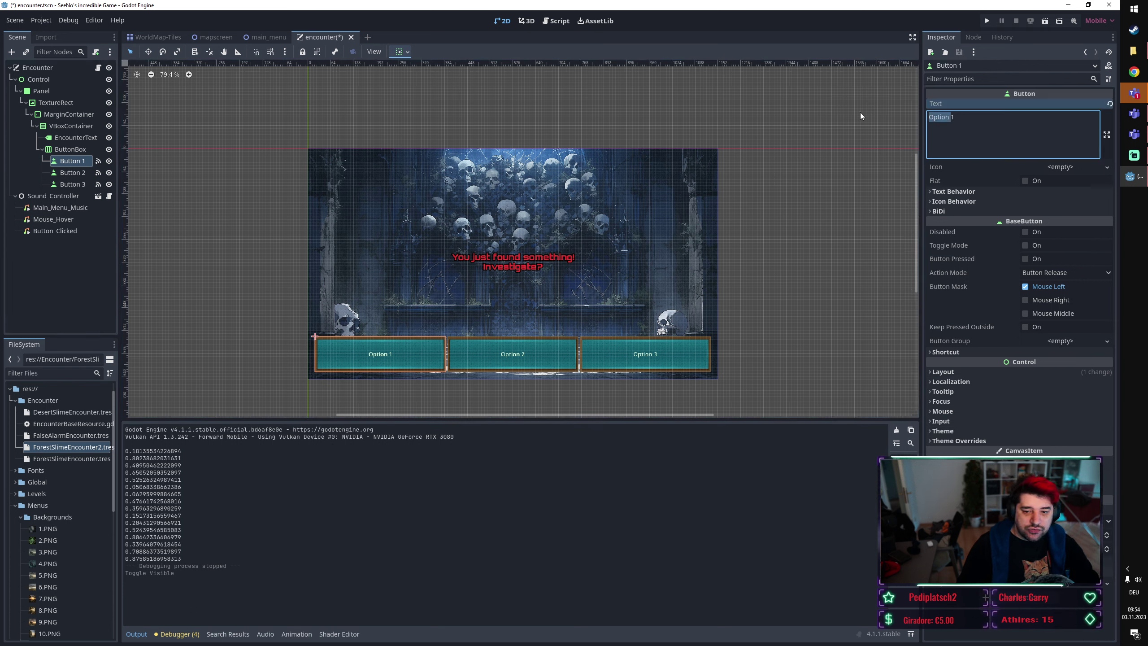
type("Butt")
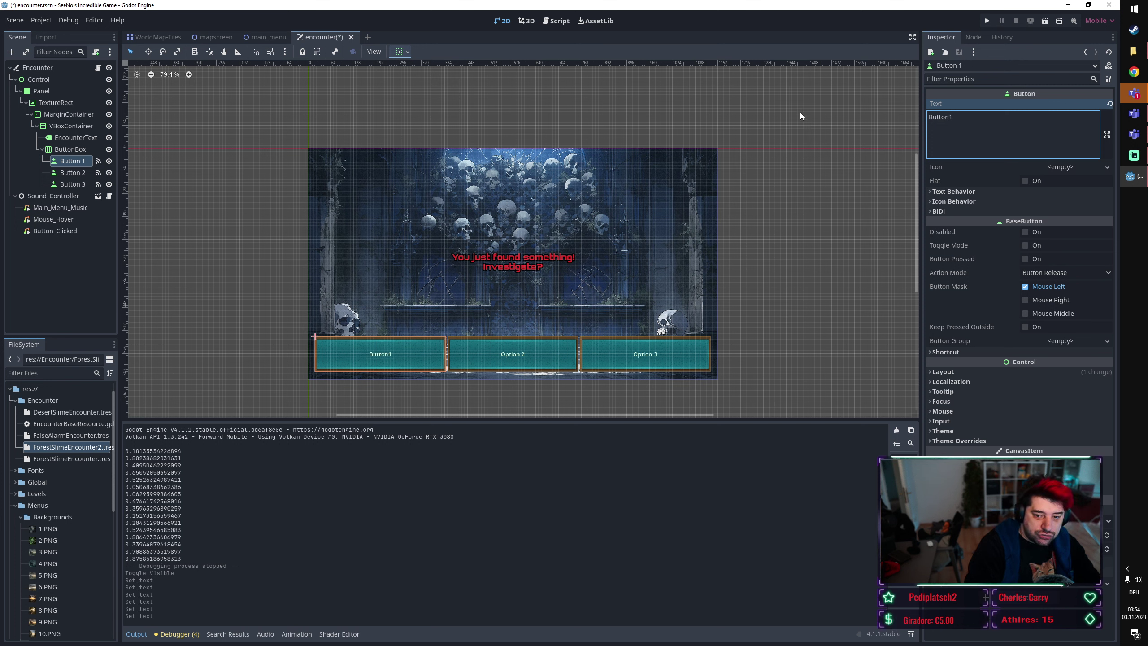
type("on")
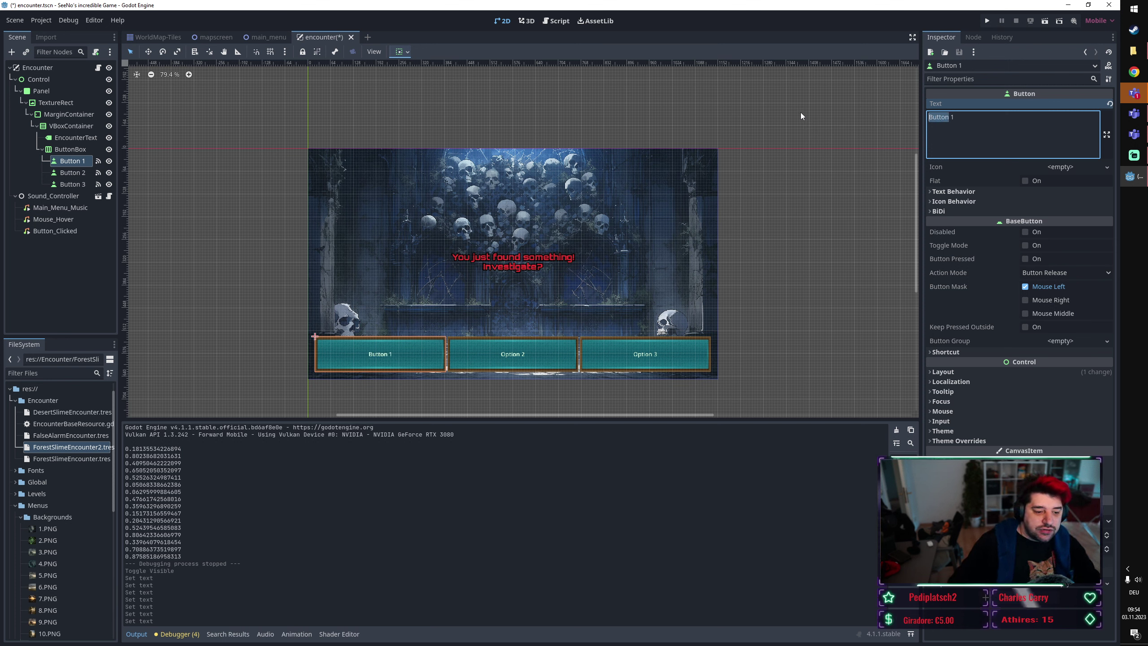
left_click(526, 355)
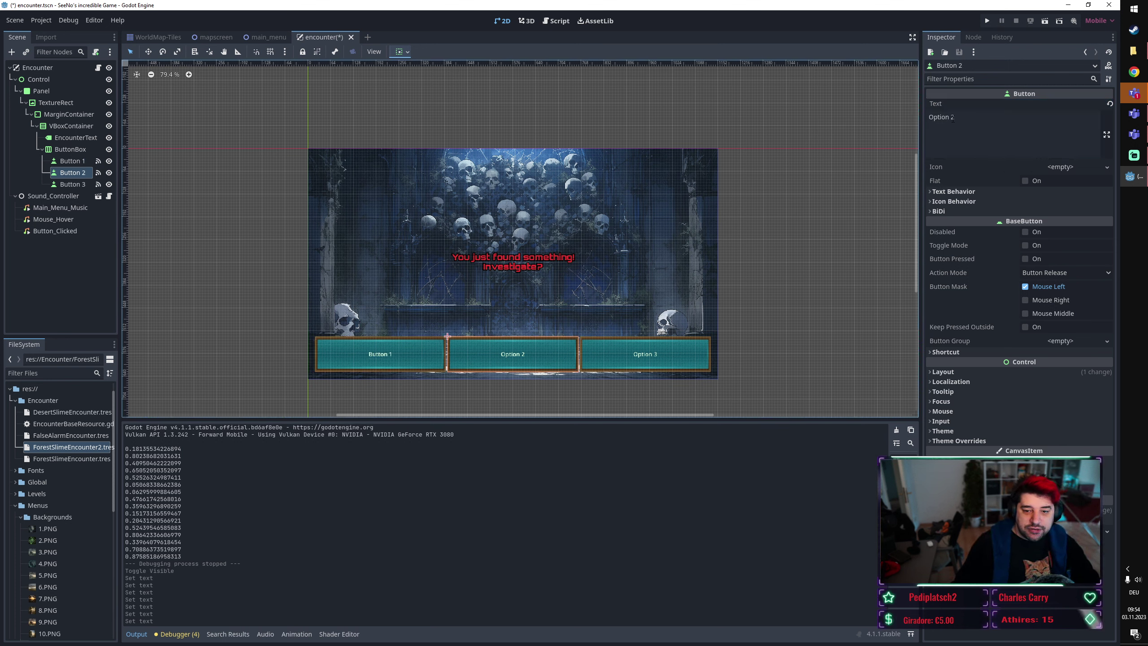
left_click_drag(951, 118, 855, 121)
type("Button")
left_click(666, 348)
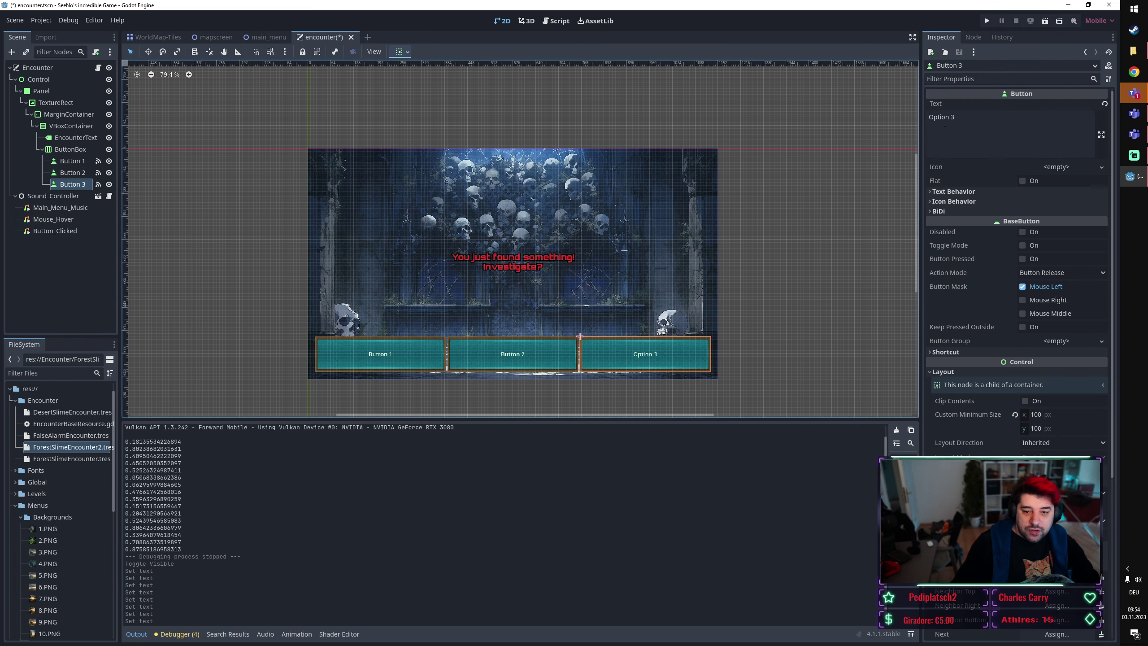
left_click_drag(949, 118, 880, 125)
key("ctrl+v")
left_click(798, 241)
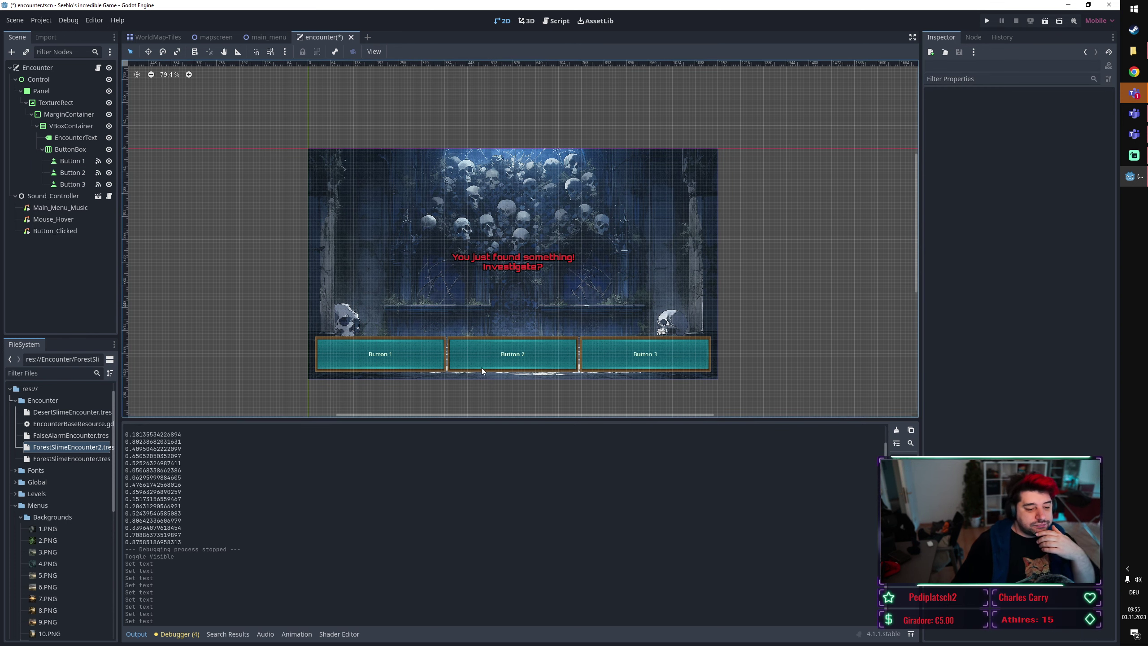
Duplicate Button 1 with Ctrl+D and move the new Button 4 out of ButtonBox under Control.
scroll(428, 362, "up", 5)
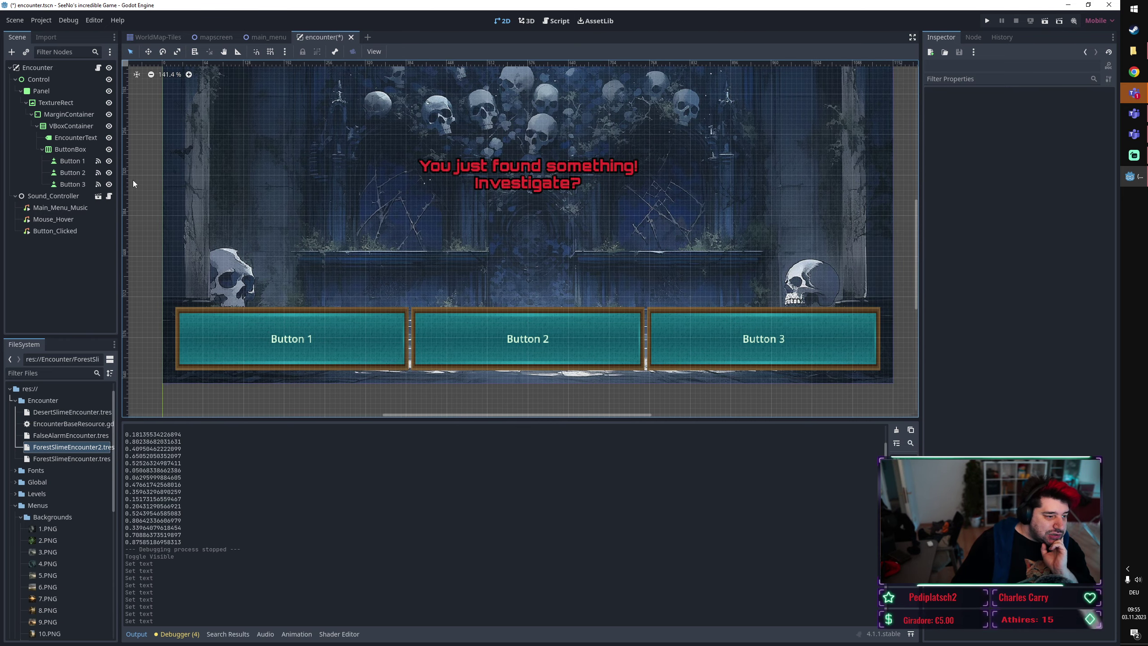
left_click(72, 153)
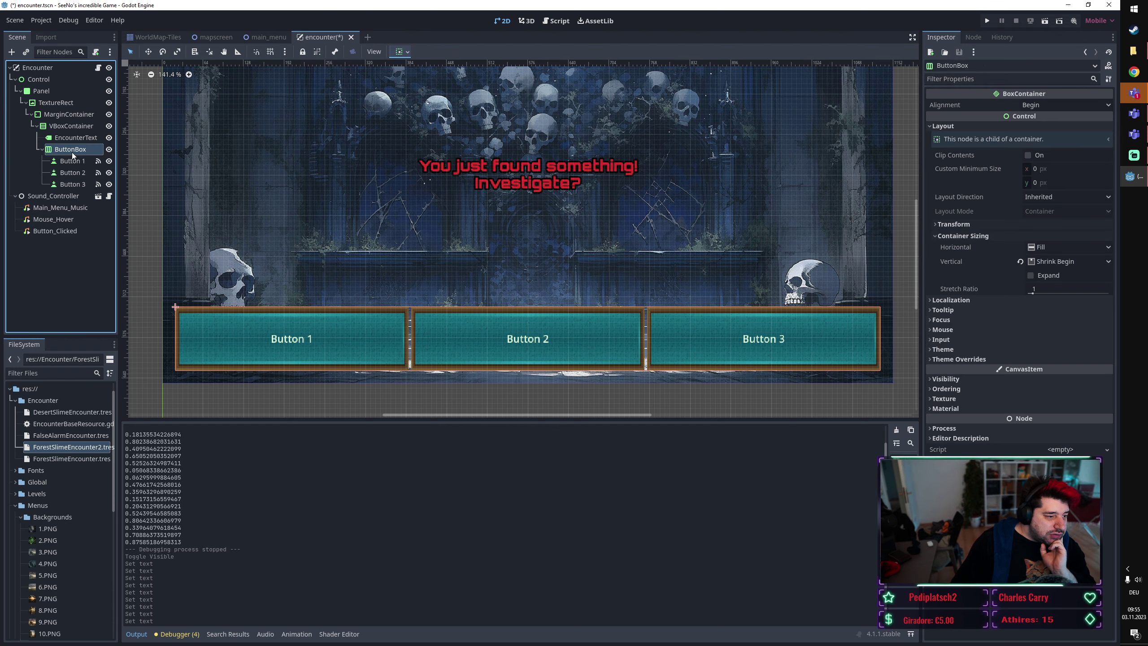
right_click(71, 153)
left_click(77, 161)
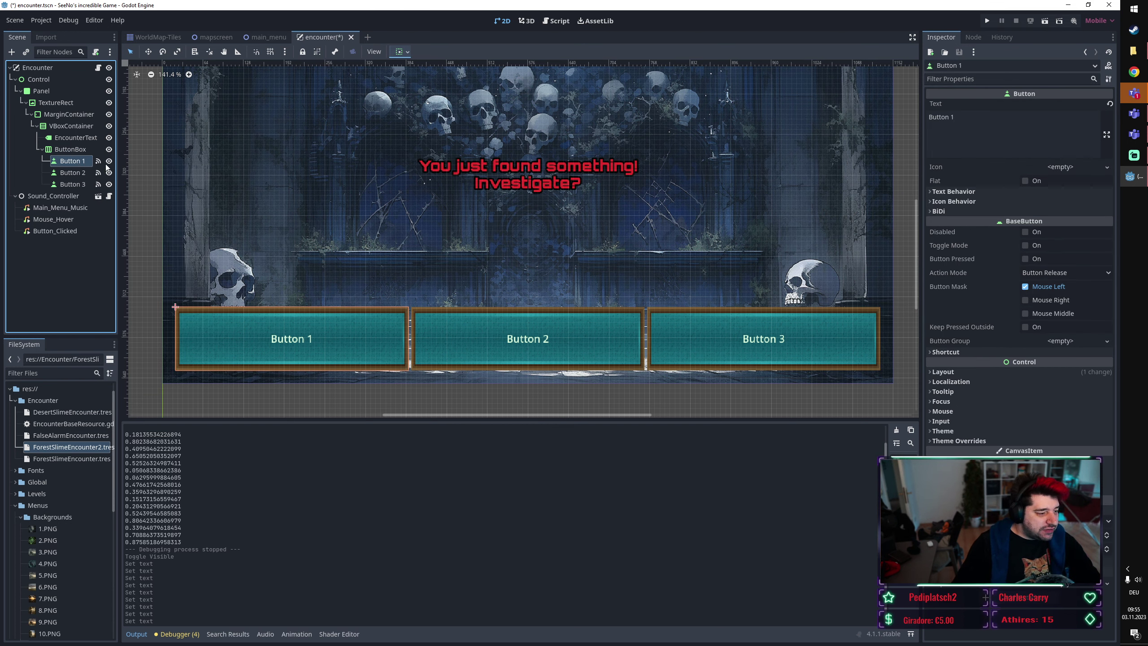
key("ctrl+d")
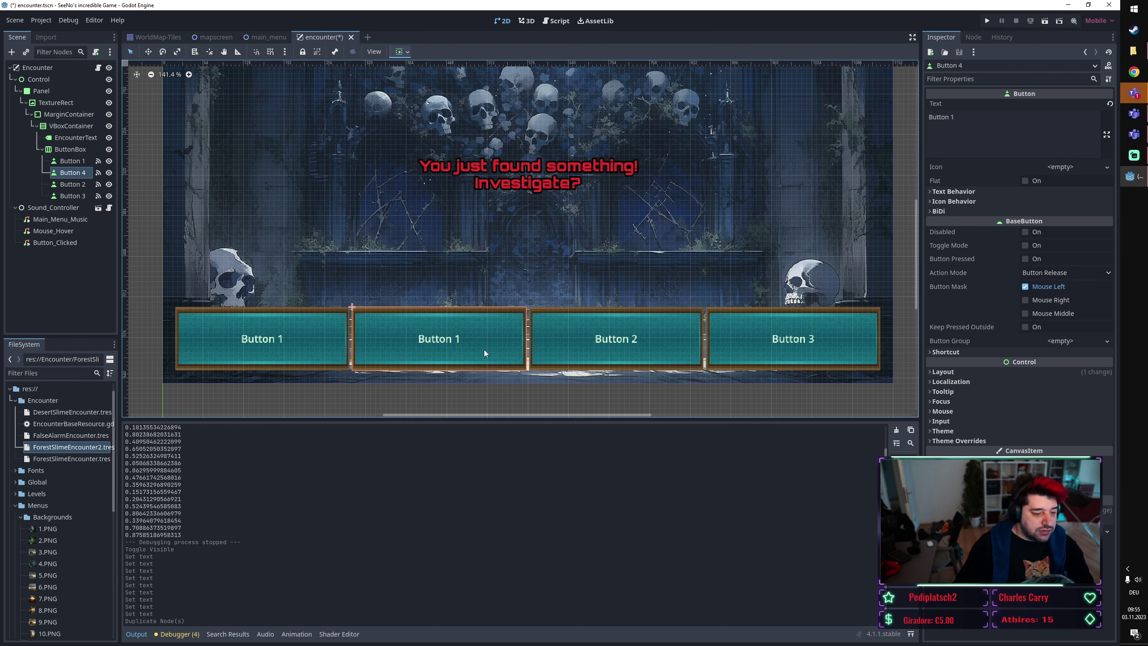
middle_click_drag(509, 356, 464, 344)
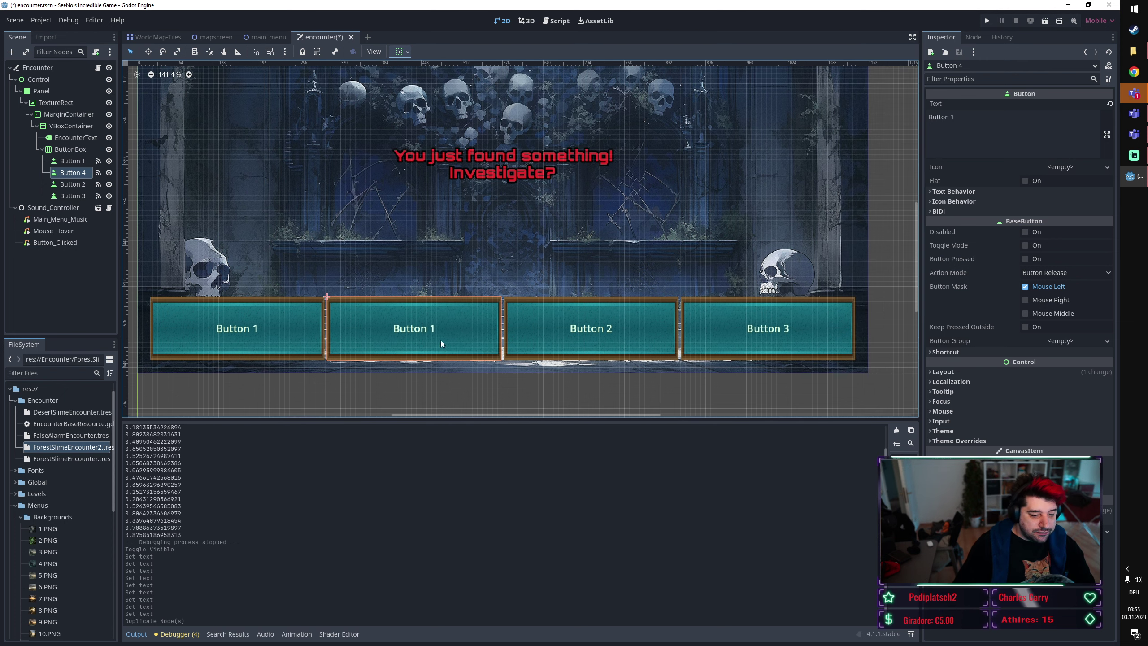
left_click(72, 161)
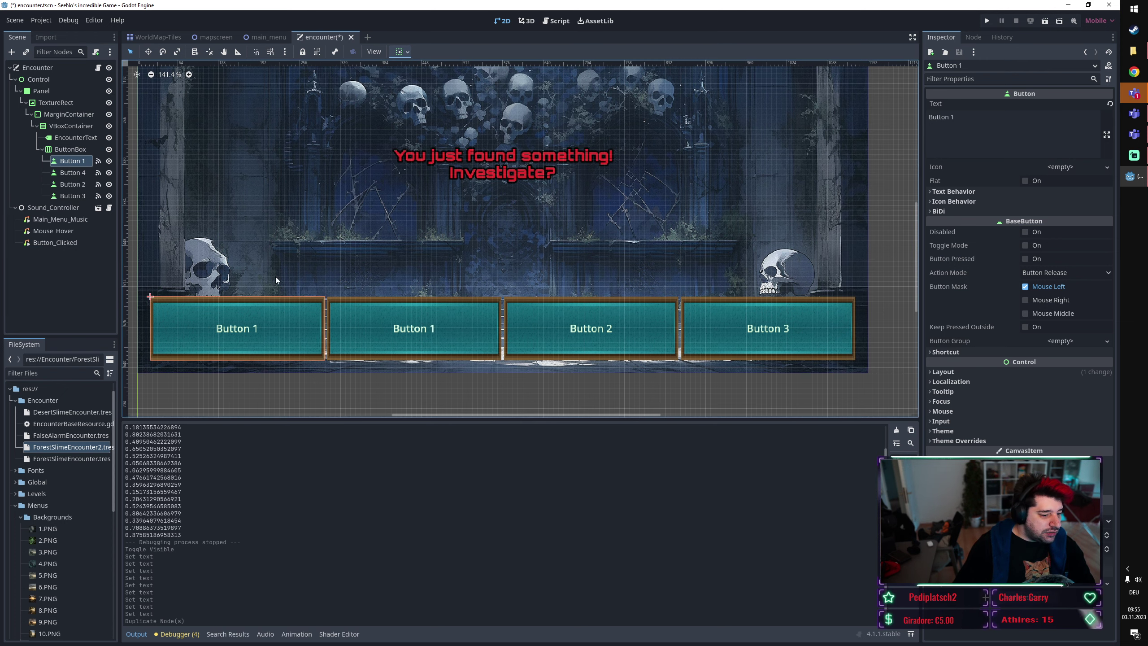
left_click_drag(70, 173, 36, 79)
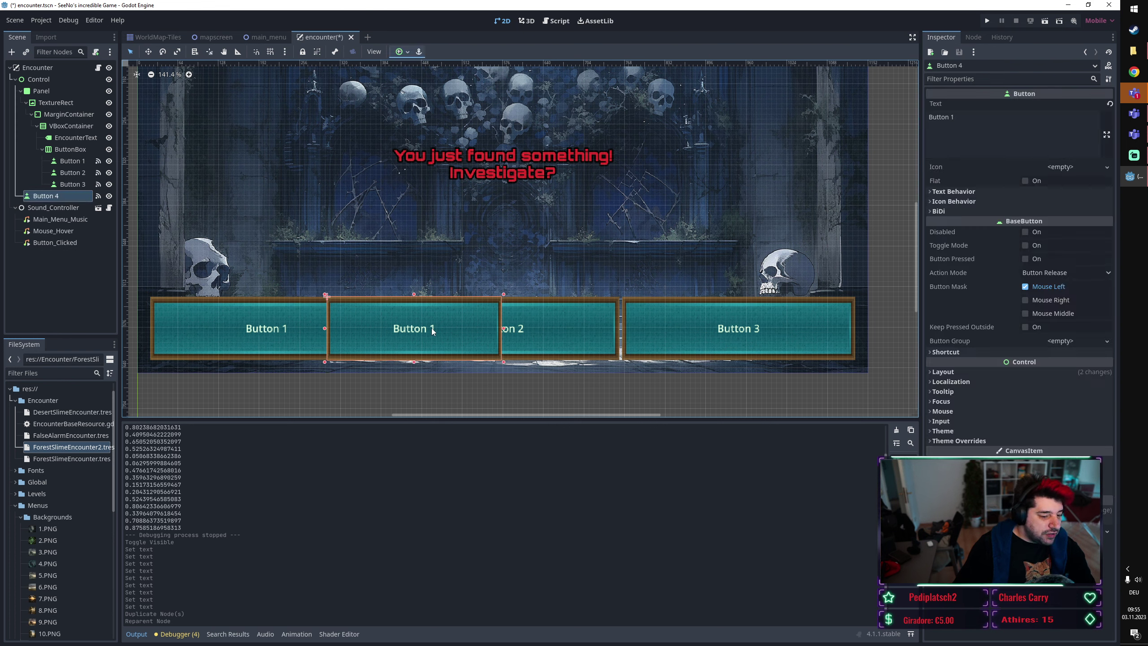
Shift Button 4 left over Button 1 and widen it to match Button 1.
left_click_drag(466, 305, 406, 284)
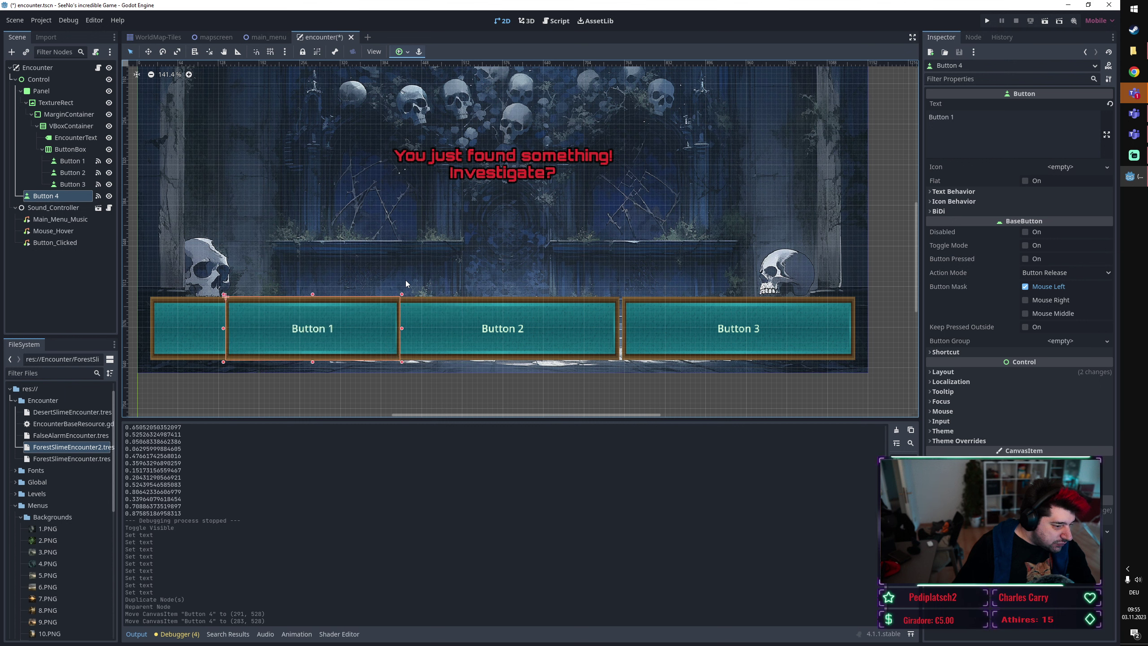
key("shift+Left")
key("shift+Left")
key("shift+Left")
key("shift+Left")
key("shift+Left")
key("shift+Left")
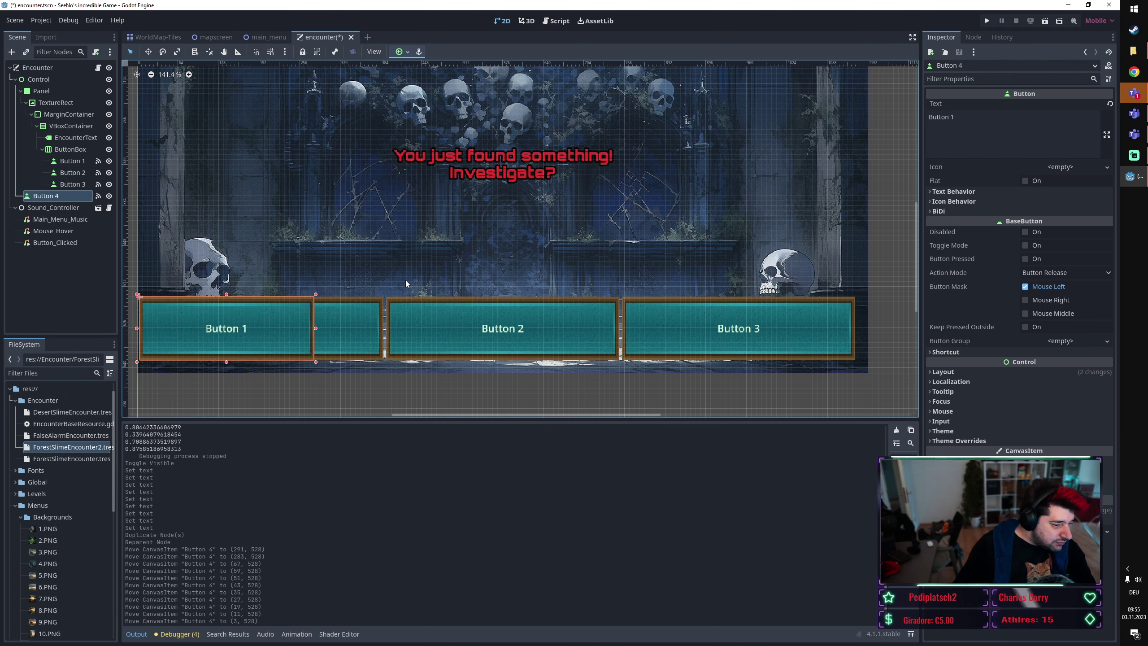
key("shift+Left")
key("shift+Left")
key("shift+Right")
key("shift+Right")
key("shift+Right")
key("shift+Right")
key("shift+Right")
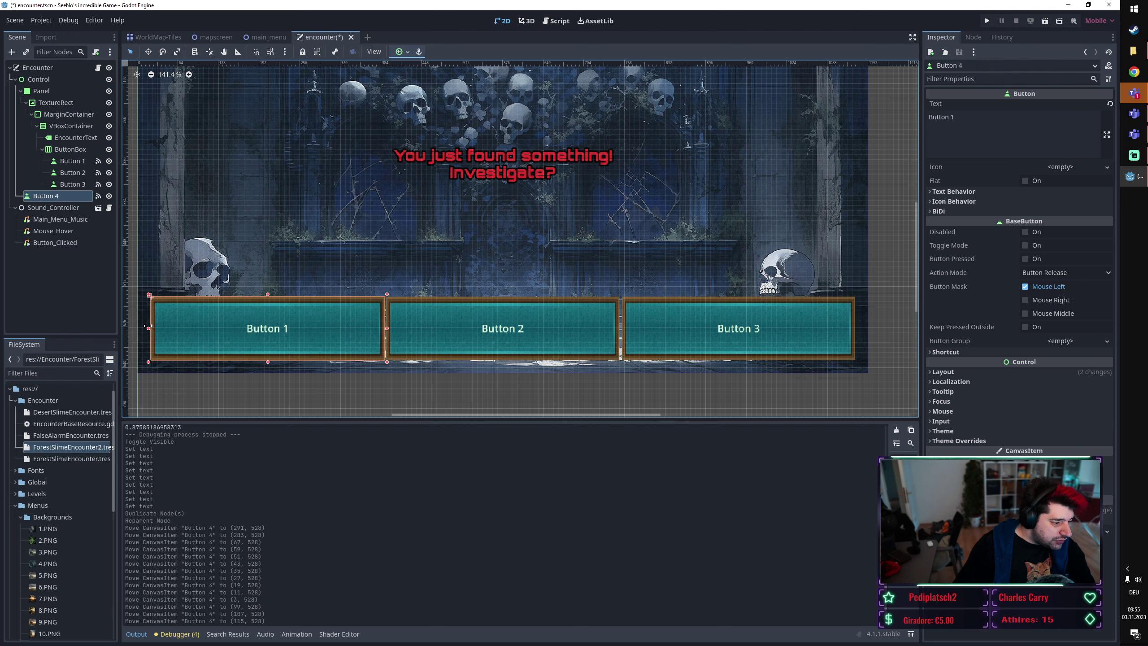
left_click_drag(208, 328, 149, 328)
middle_click_drag(336, 232, 410, 218)
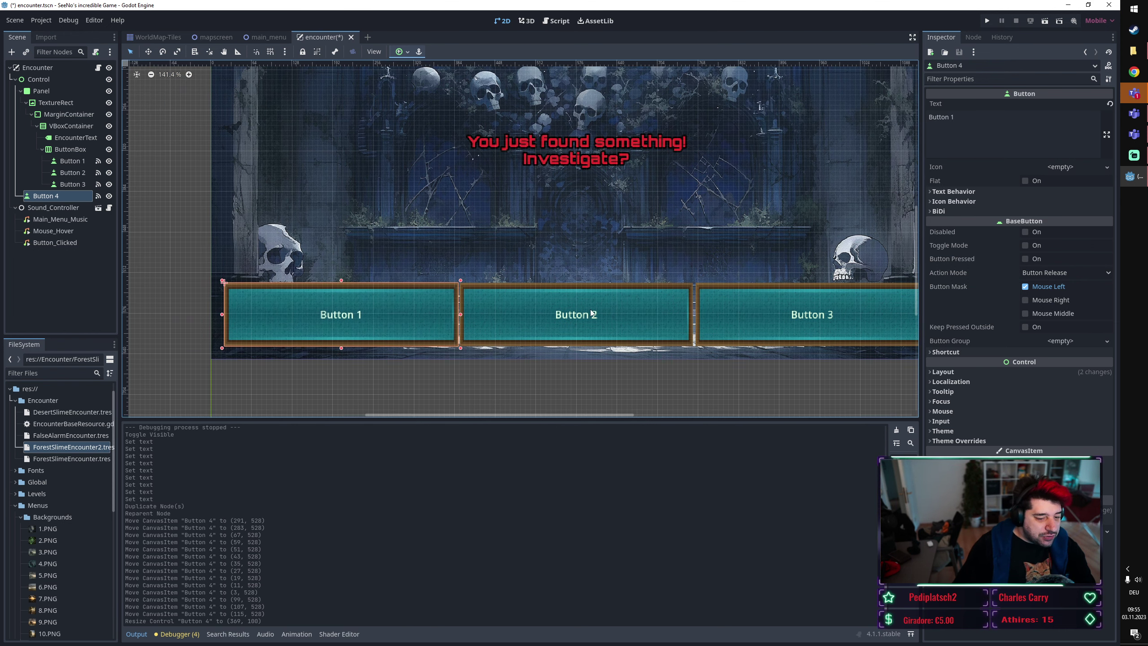
Nudge Button 4 vertically with the arrow keys until it sits just above the button row.
key("shift+Up")
key("shift+Up")
key("shift+Up")
key("shift+Up")
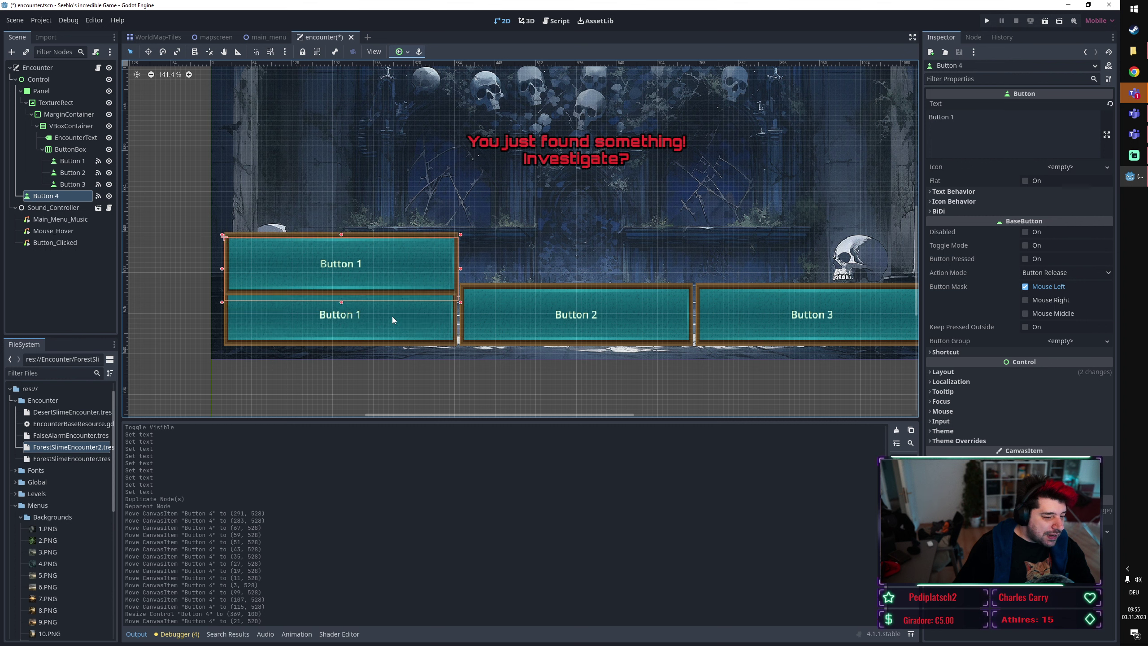
key("shift+Up")
key("shift+Up")
key("shift+Up")
key("shift+Down")
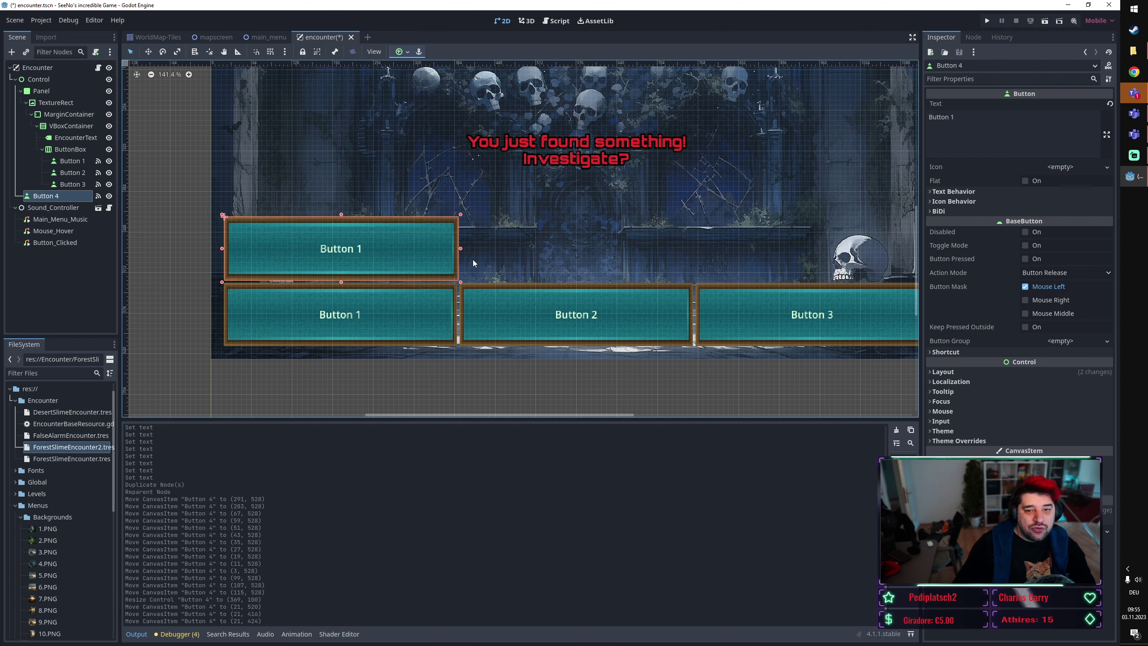
key("shift+Down")
key("shift+Down")
key("shift+Down")
key("shift+Down")
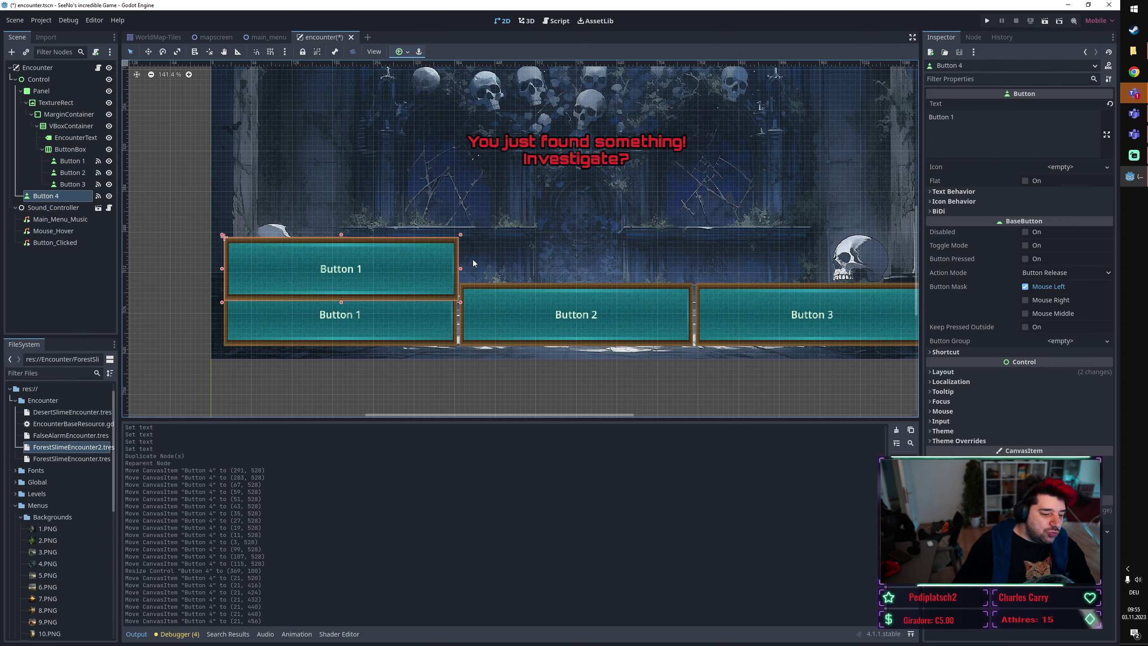
key("shift+Down")
key("shift+Down")
key("shift+Down")
key("shift+Down")
key("shift+Down")
key("shift+Down")
key("shift+Down")
key("shift+Down")
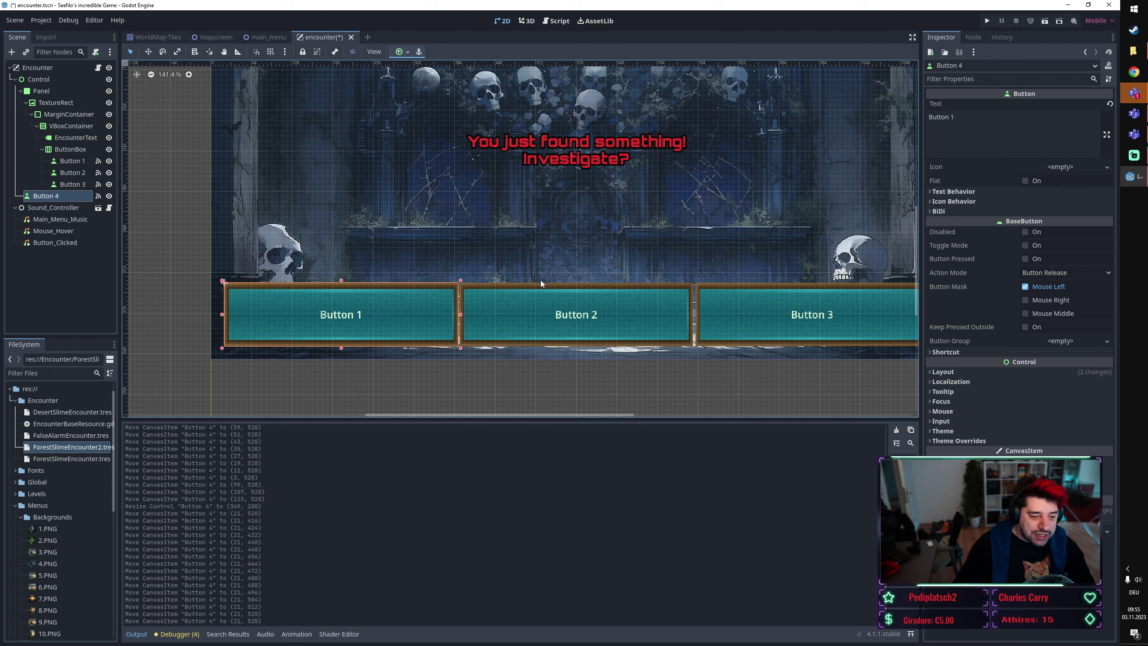
key("Up")
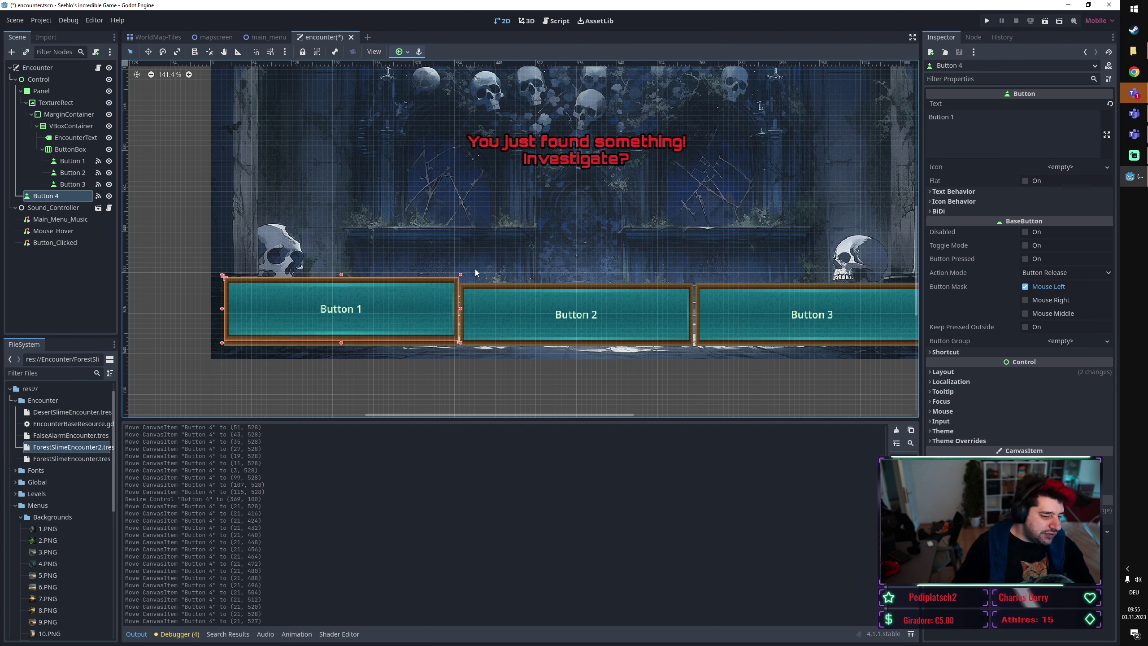
key("shift+Up")
key("shift+Up")
key("shift+Up")
key("shift+Up")
key("shift+Up")
key("shift+Up")
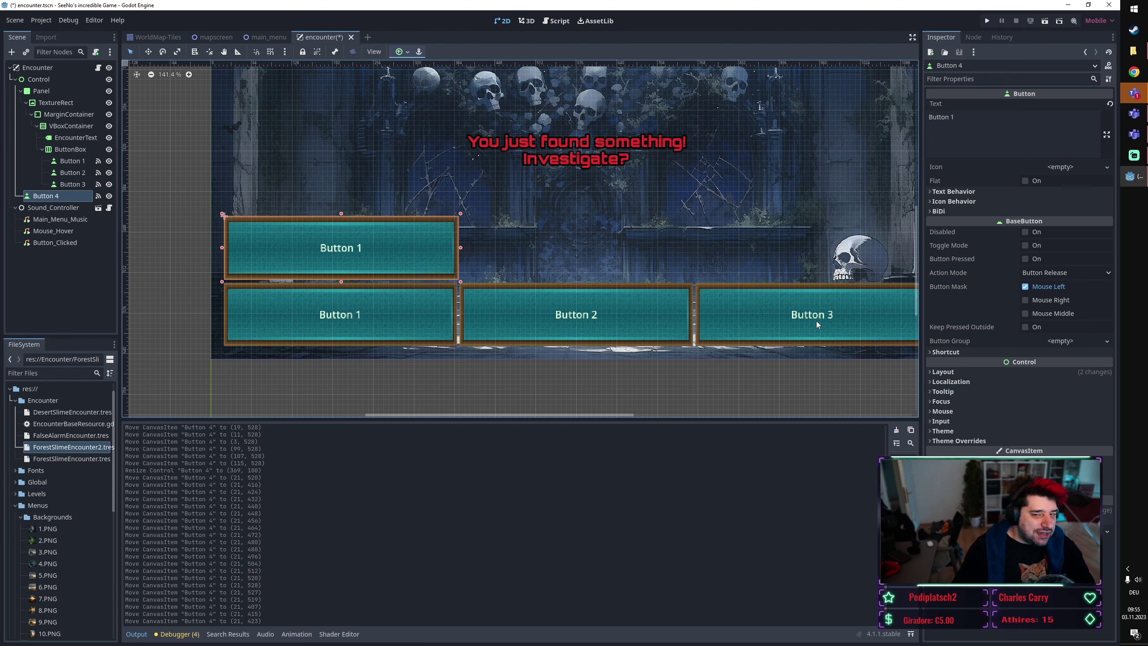
key("shift+Down")
key("shift+Down")
key("shift+Down")
key("shift+Down")
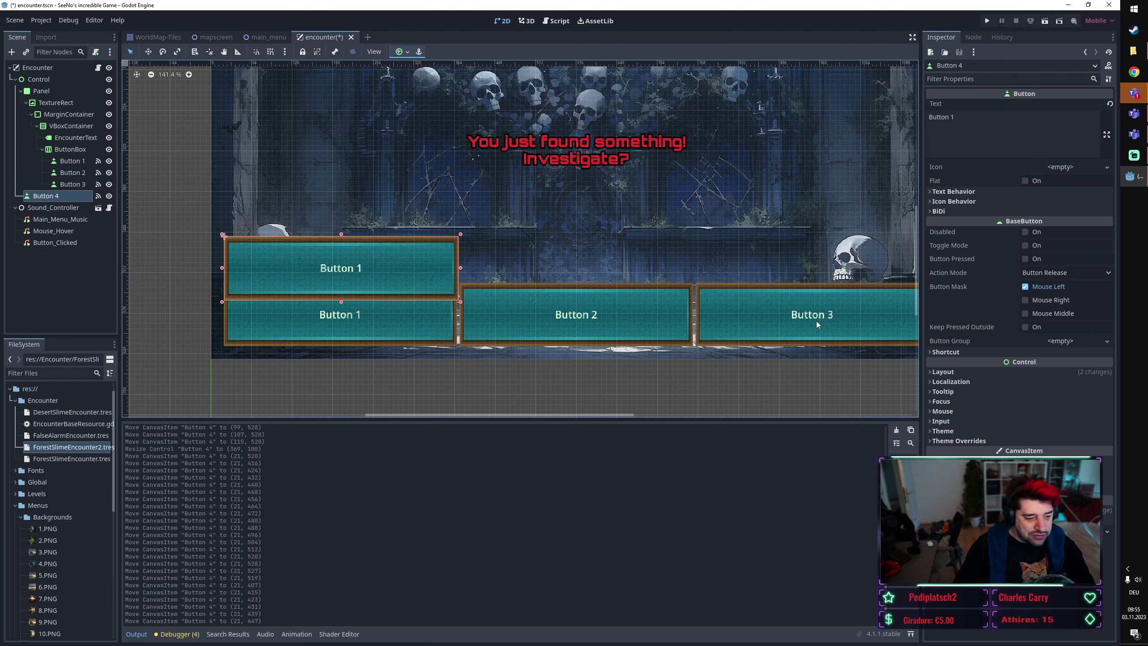
key("shift+Down")
key("shift+Down")
key("shift+Down")
key("shift+Down")
key("shift+Down")
key("shift+Down")
key("shift+Down")
key("shift+Down")
key("shift+Down")
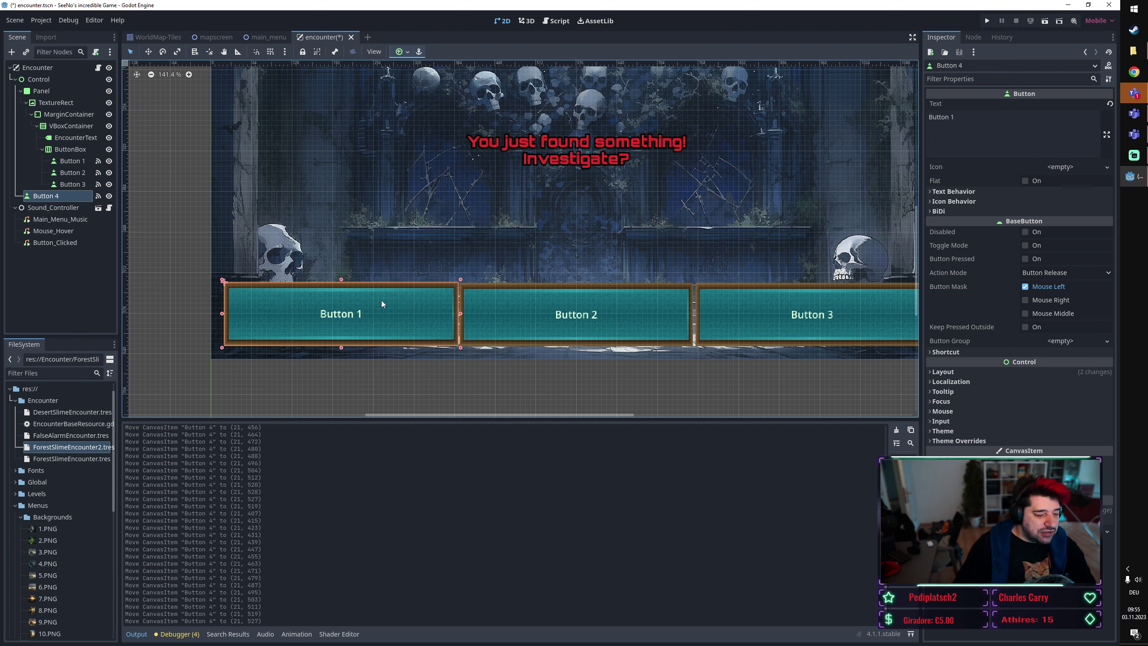
key("shift+Up")
key("shift+Up")
key("shift+Up")
key("shift+Up")
key("shift+Up")
key("shift+Up")
key("shift+Up")
key("shift+Up")
key("shift+Up")
key("shift+Up")
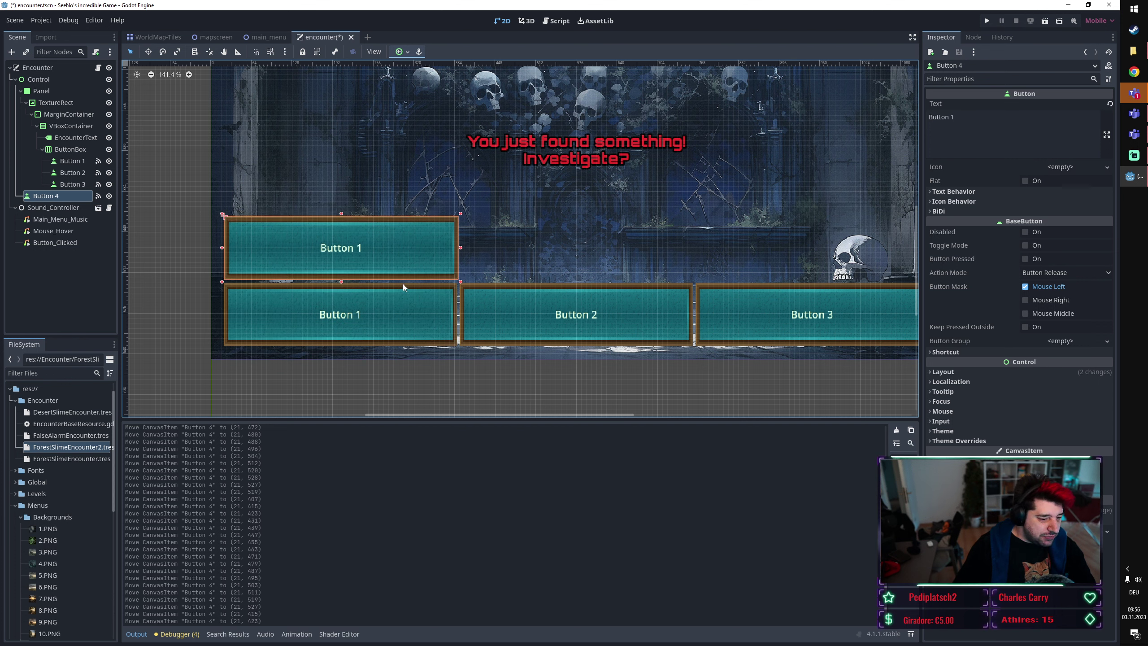
left_click(400, 307)
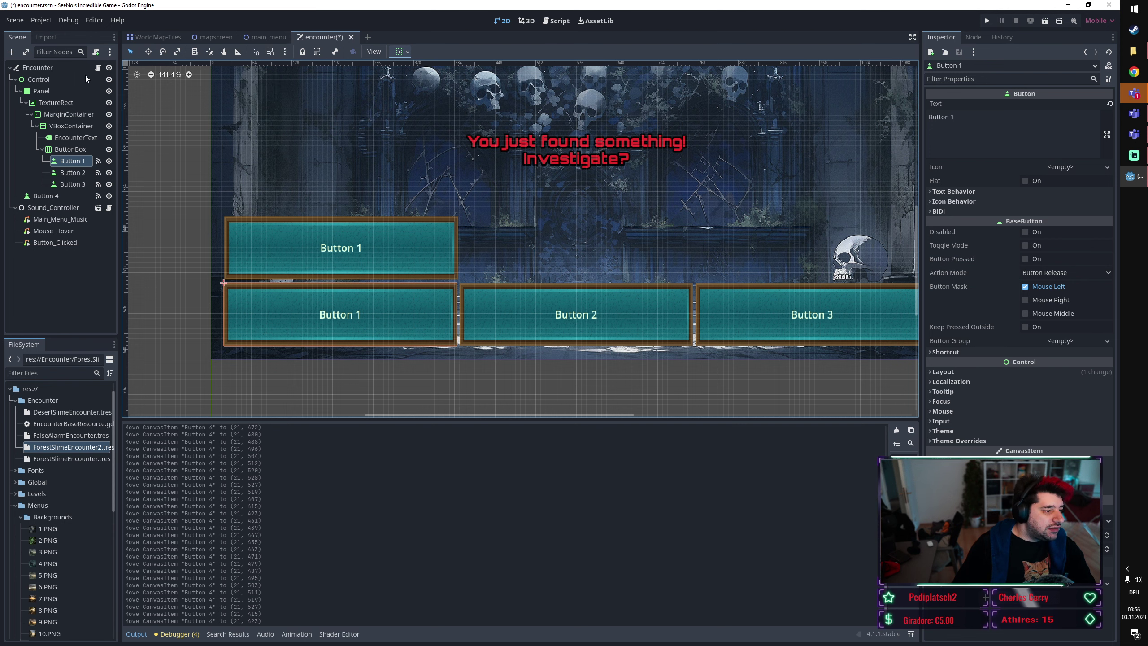
left_click(99, 68)
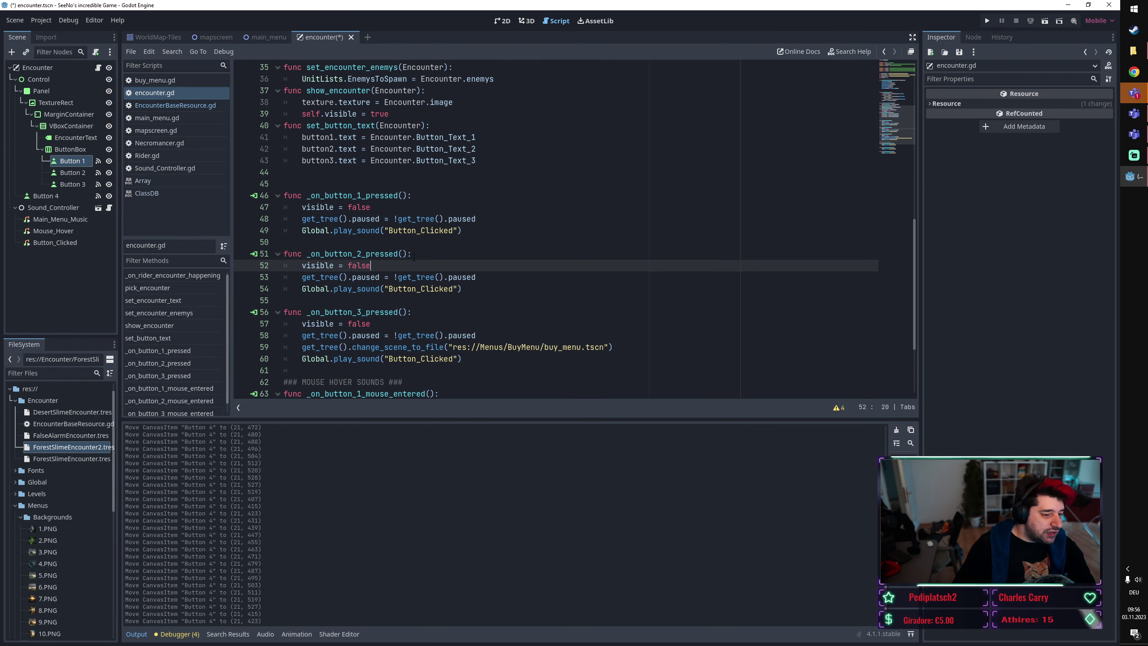
scroll(375, 211, "down", 2)
left_click_drag(411, 243, 275, 243)
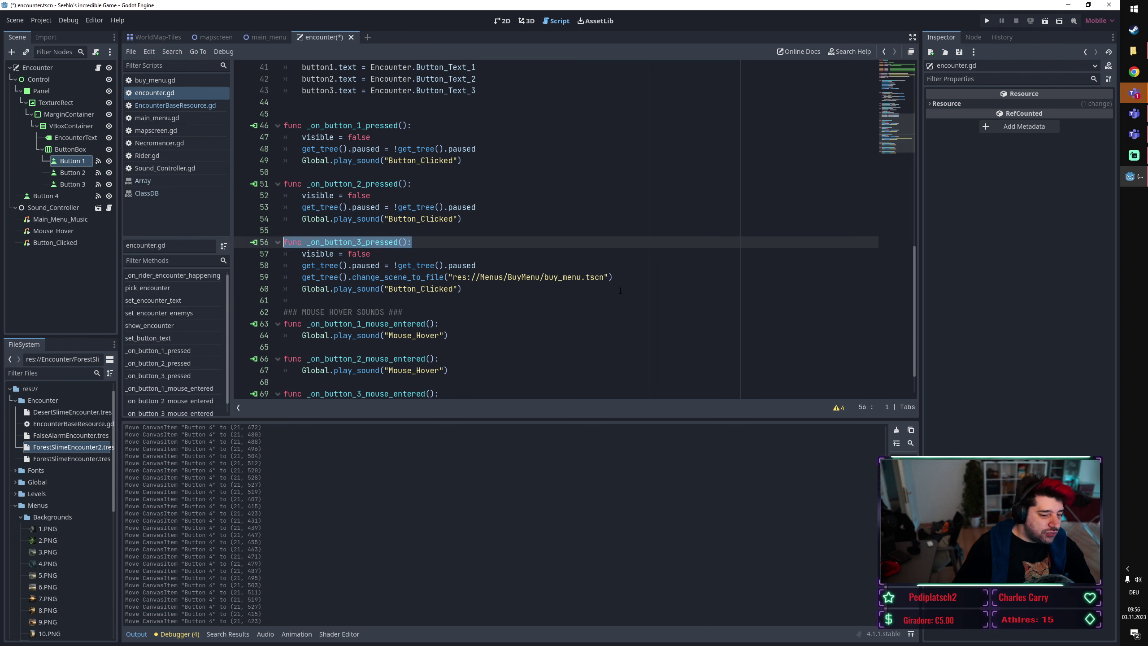
left_click_drag(615, 277, 284, 277)
left_click(421, 243)
key("Return")
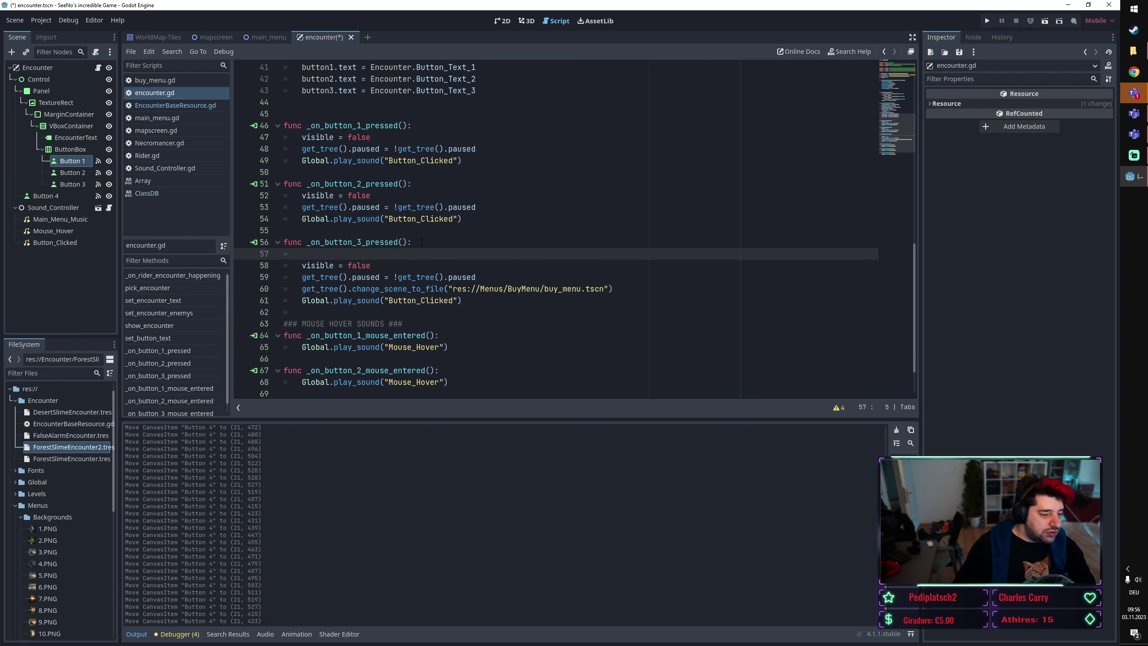
type("if")
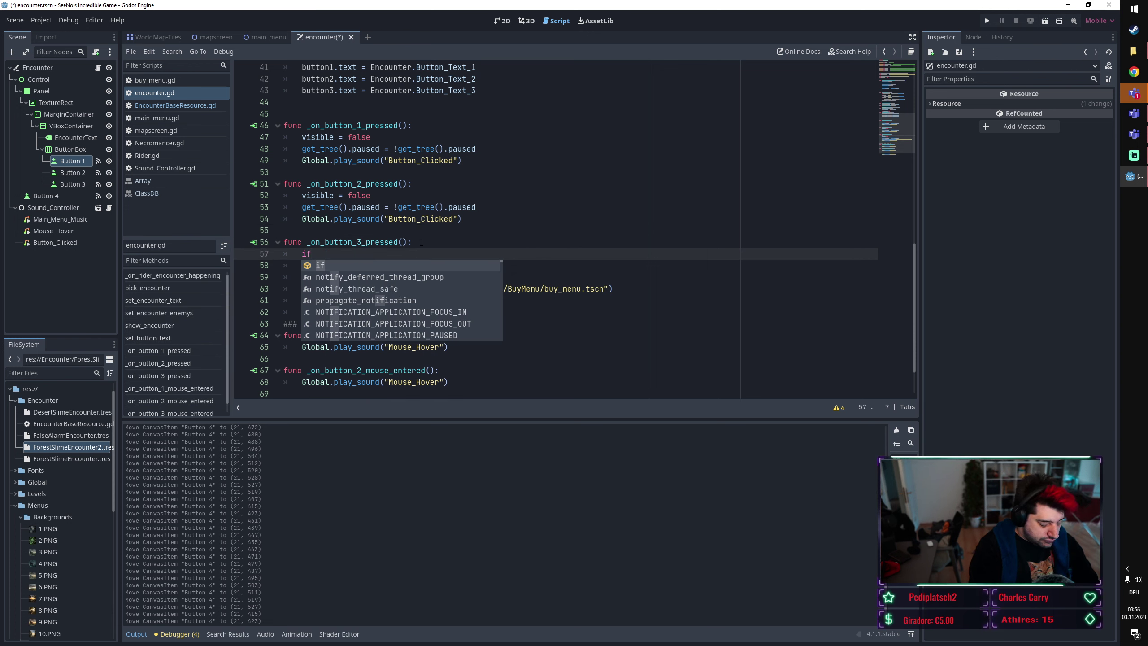
type(" enc")
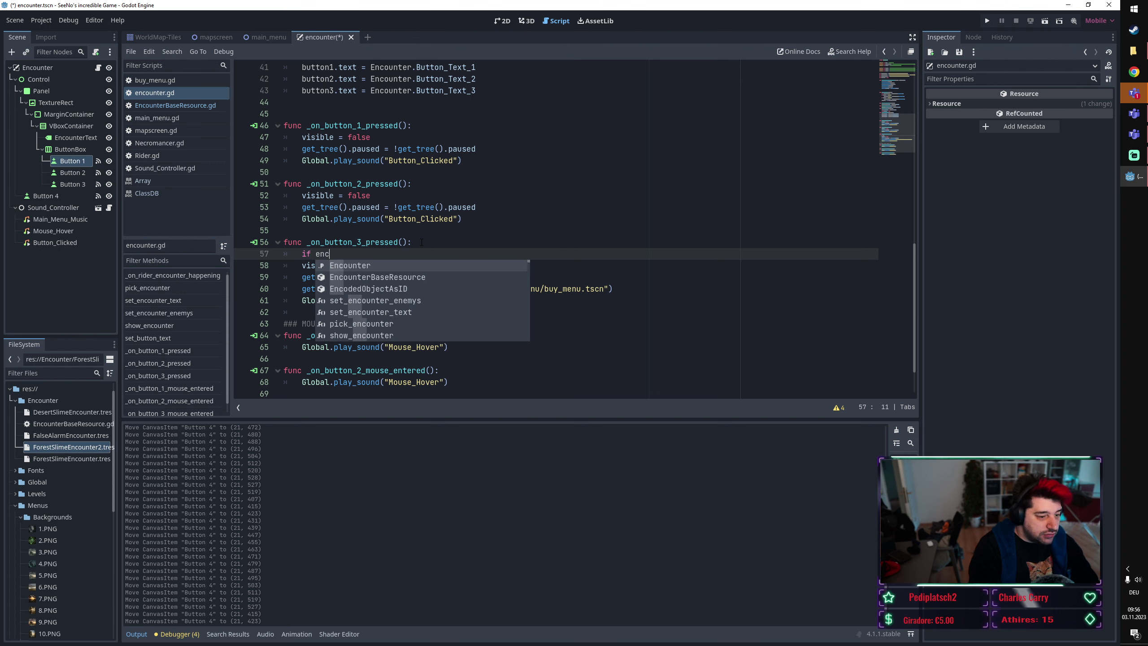
type("ounter.")
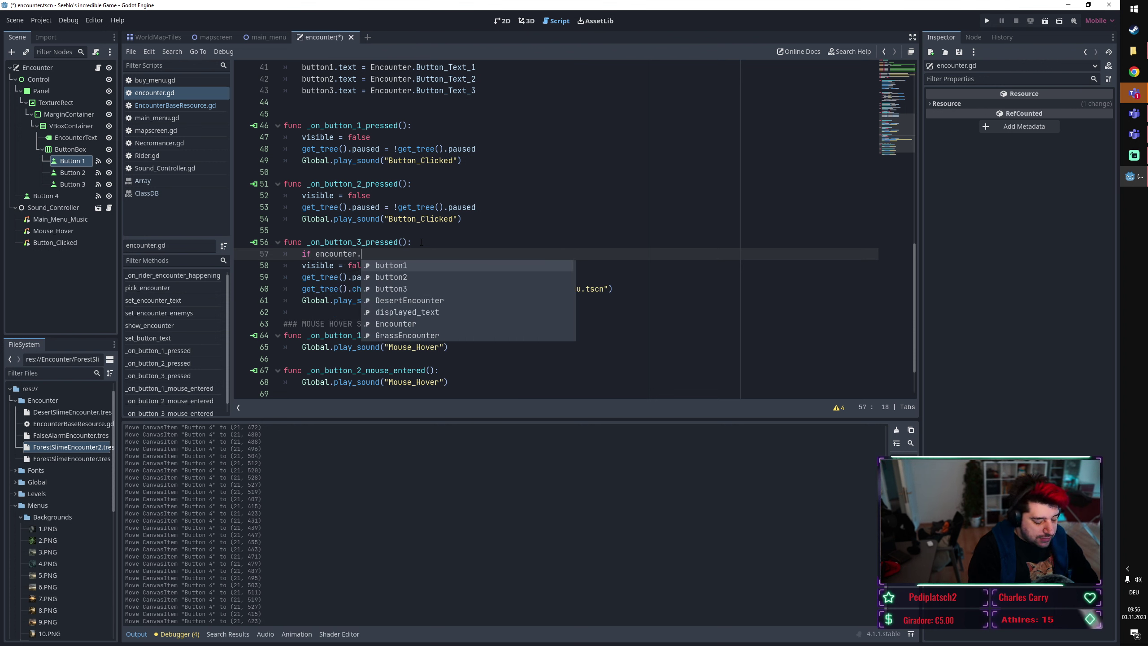
type("fihgt")
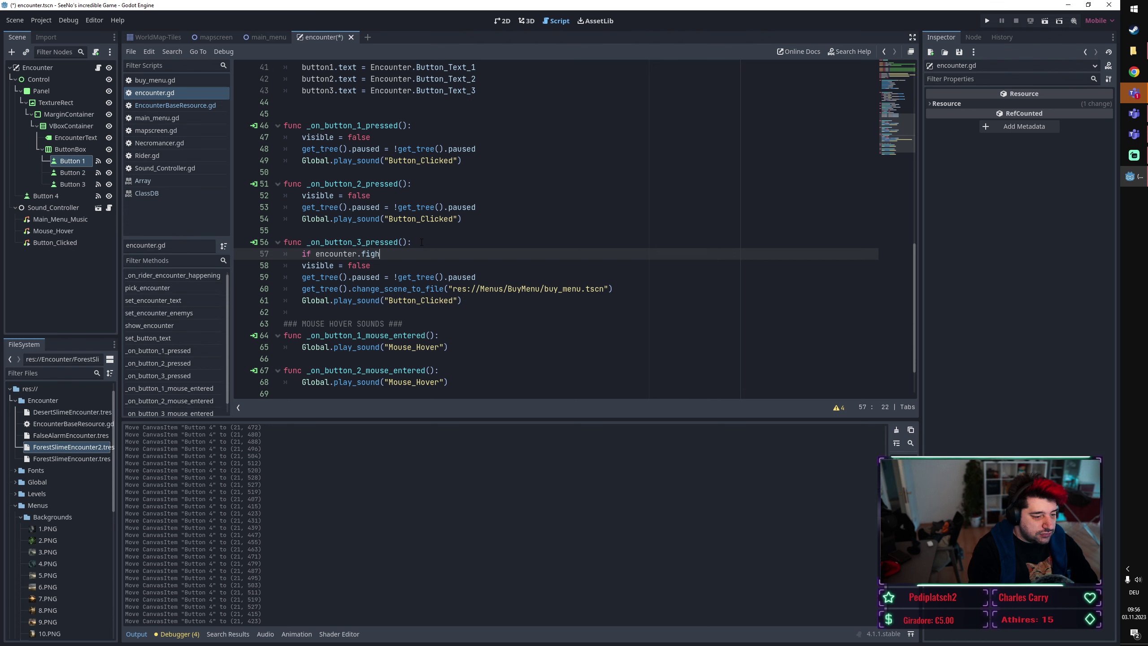
key("BackSpace")
key("BackSpace")
type("t = t")
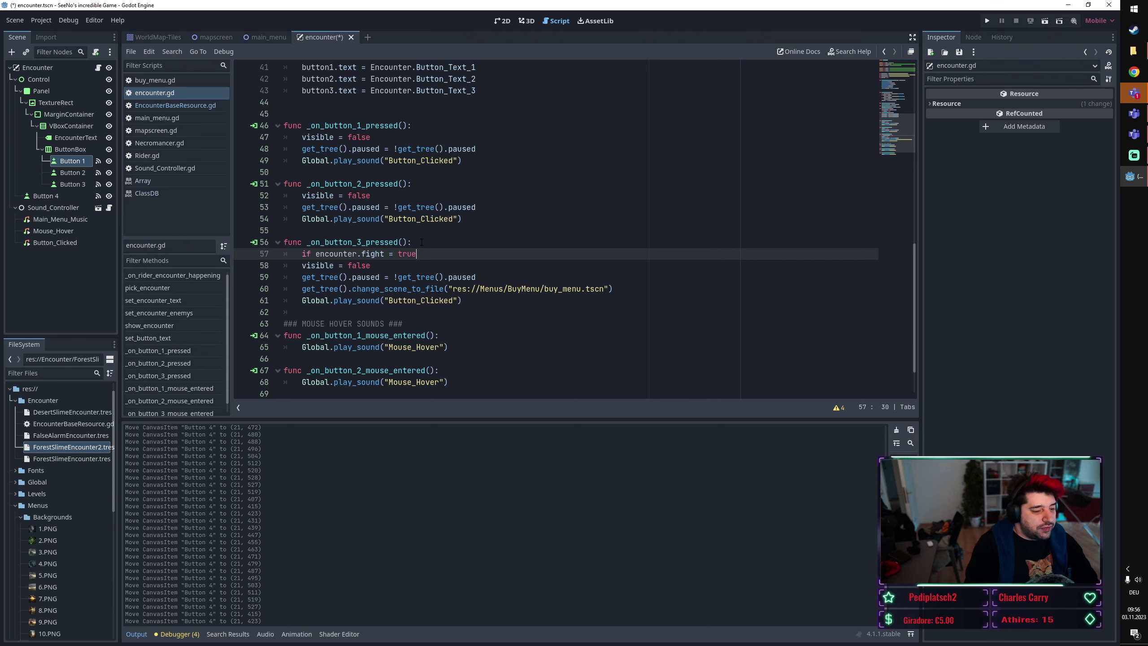
type("rue")
left_click(384, 208)
left_click(359, 254)
left_click_drag(359, 254, 389, 254)
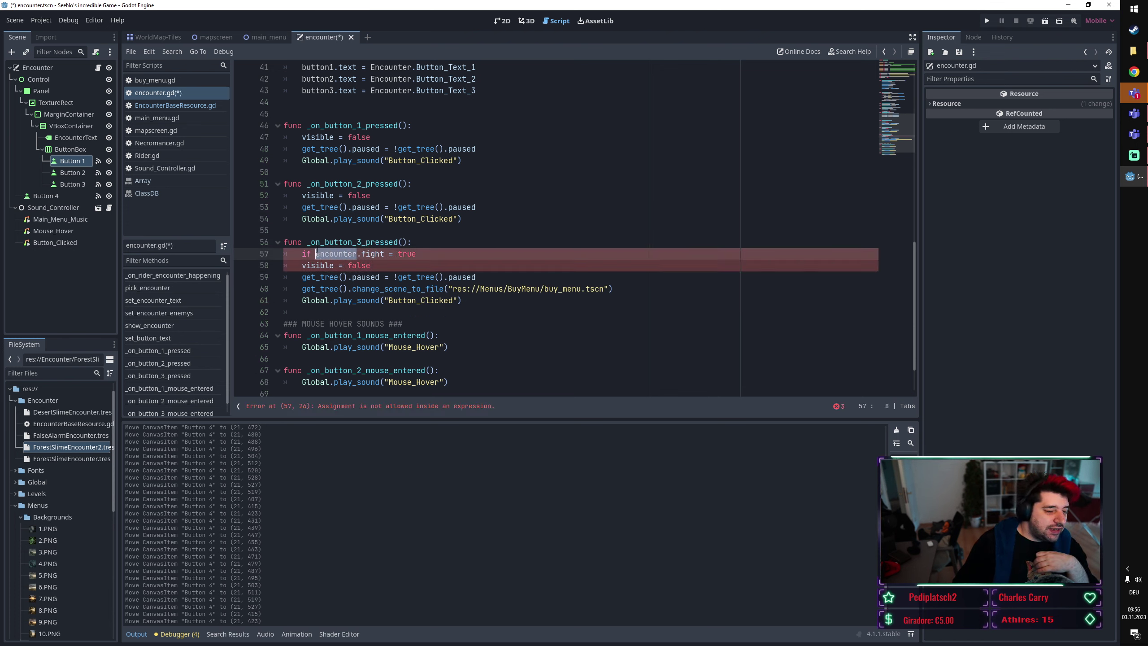
left_click_drag(614, 288, 291, 289)
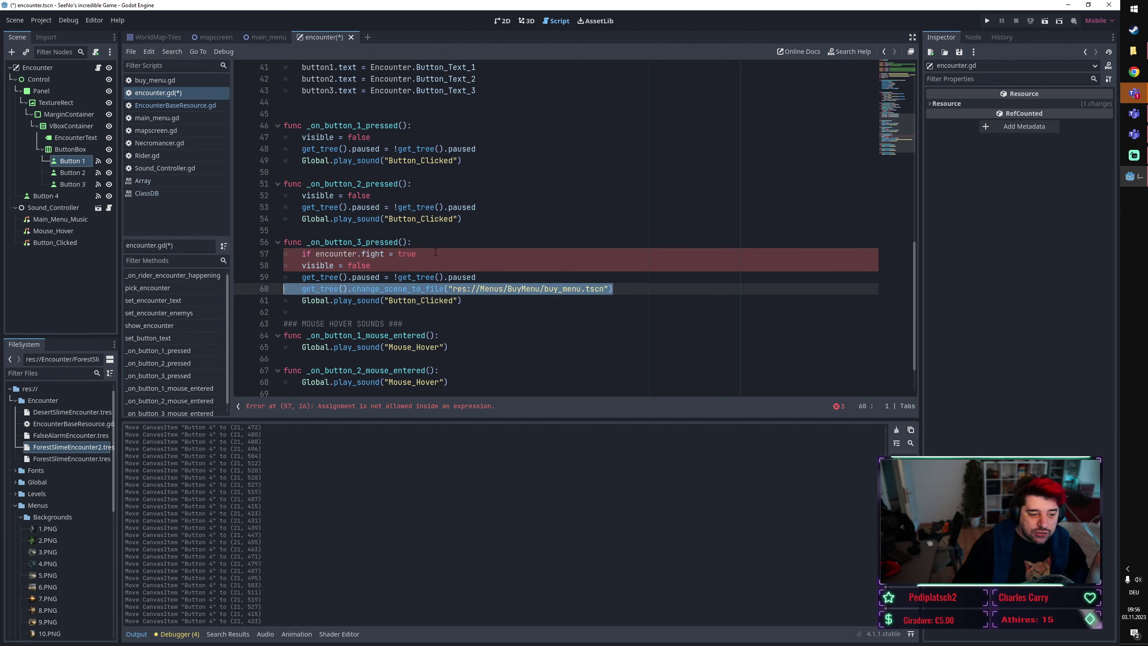
left_click(436, 257)
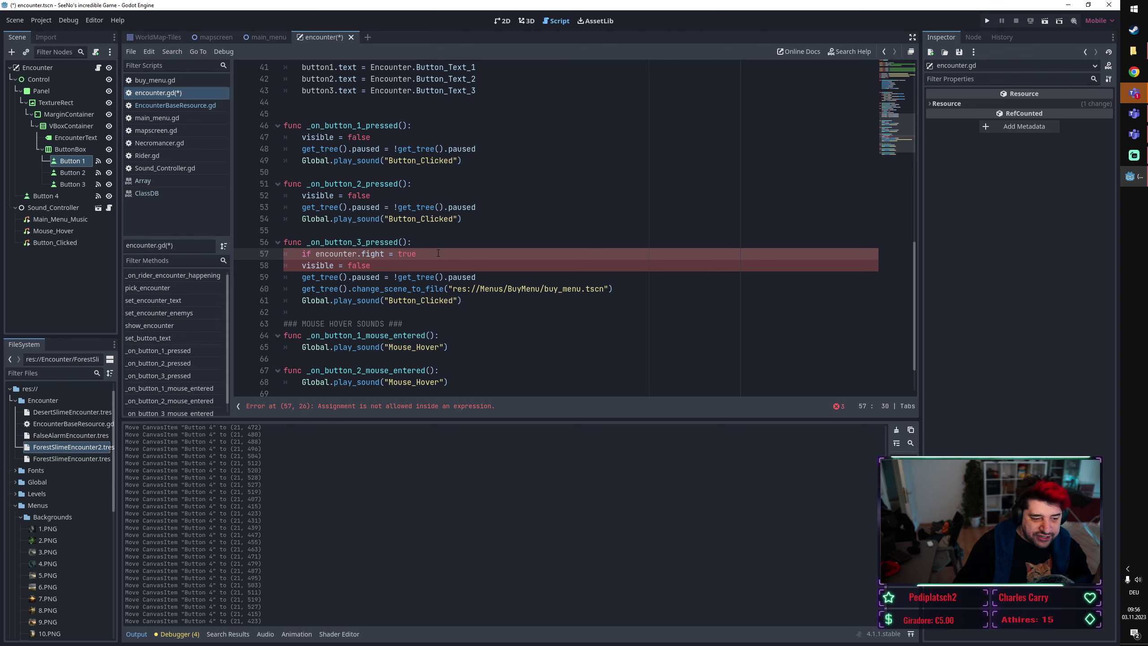
left_click_drag(418, 254, 304, 255)
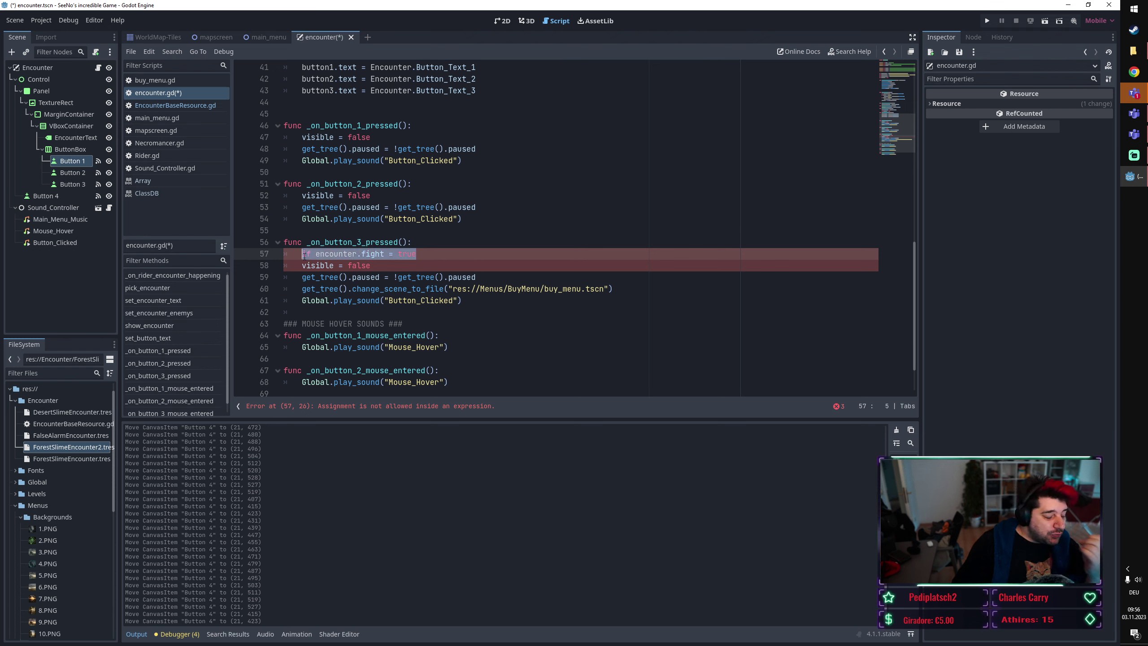
key("BackSpace")
key("BackSpace")
key("BackSpace")
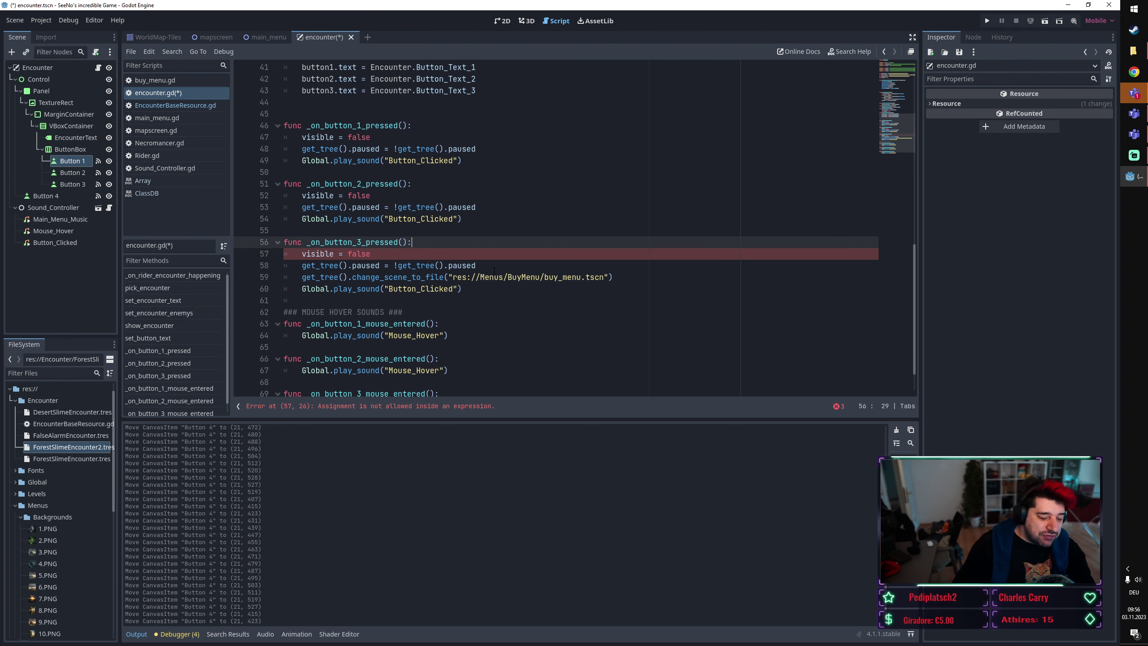
left_click(504, 277)
left_click(487, 294)
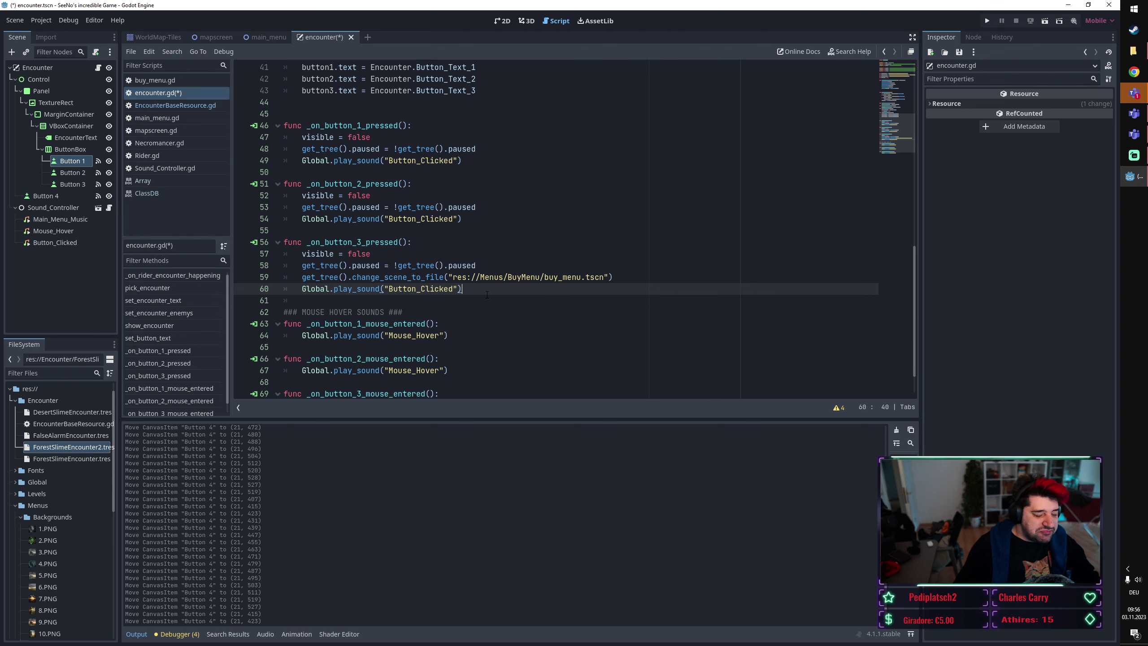
scroll(477, 305, "down", 1)
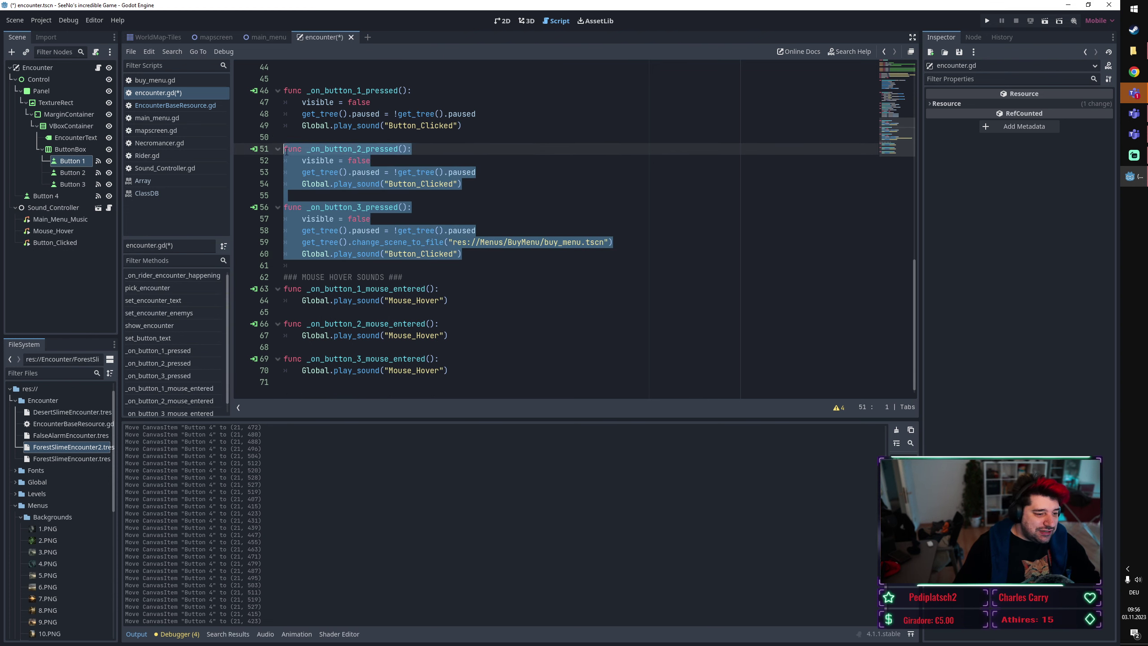
left_click_drag(482, 255, 266, 93)
scroll(452, 359, "up", 2)
scroll(451, 358, "up", 6)
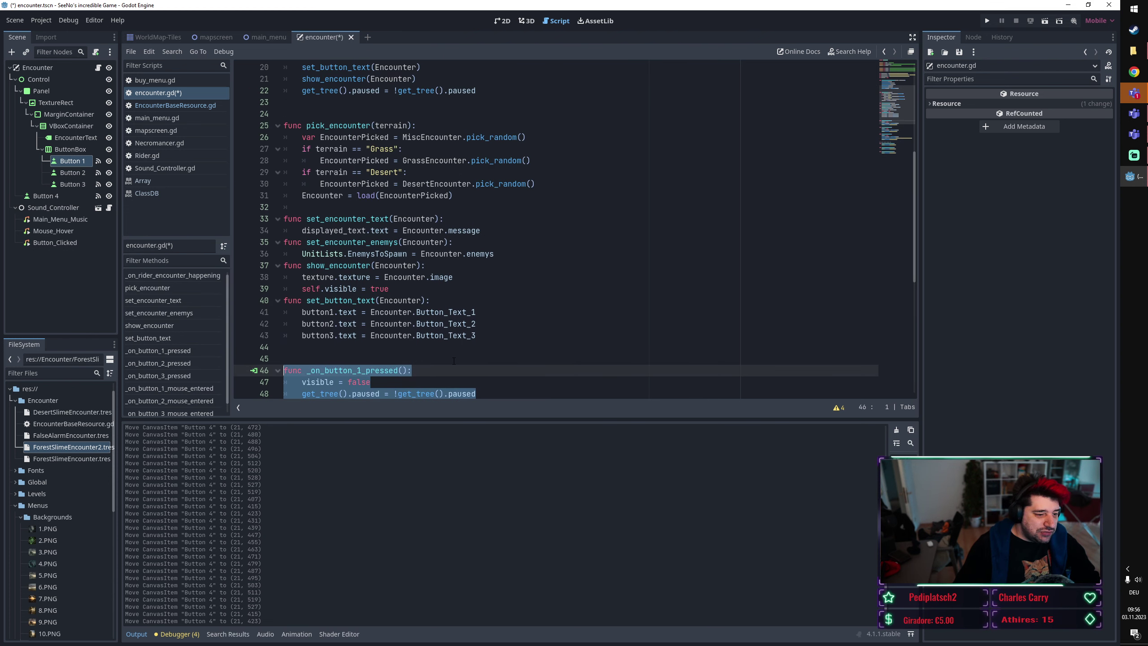
scroll(453, 361, "down", 3)
scroll(519, 321, "down", 3)
left_click(589, 285)
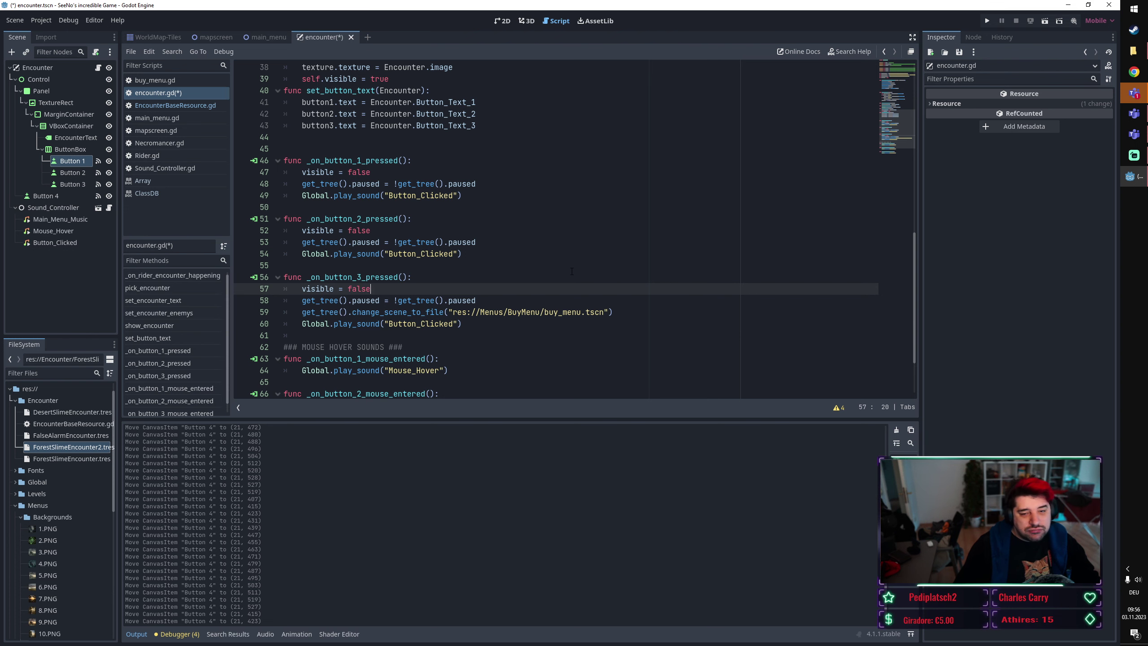
left_click(502, 21)
Select Button 4, delete it, confirm the removal, and pan to view the whole encounter panel.
left_click(307, 250)
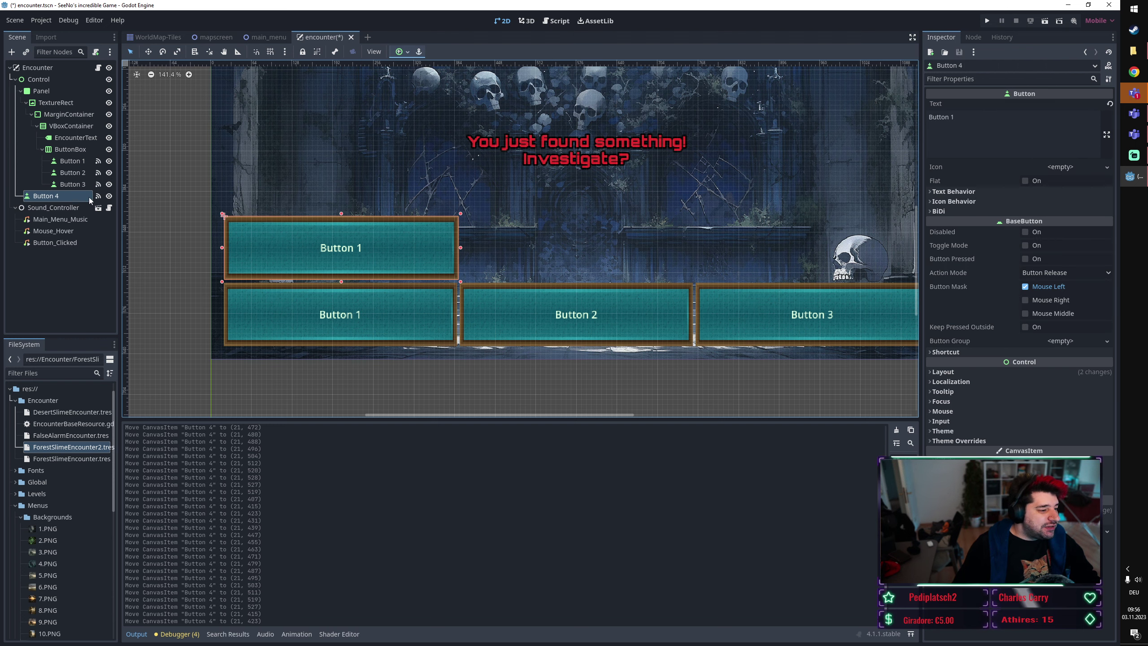
key("Delete")
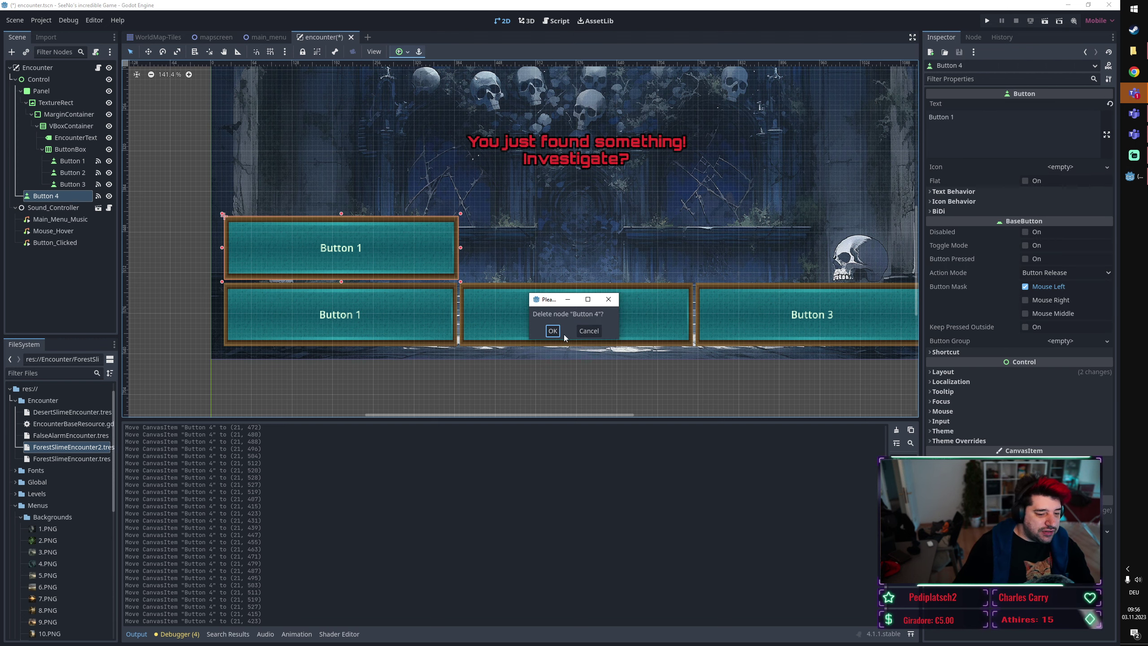
left_click(552, 330)
scroll(551, 335, "down", 2)
middle_click_drag(556, 271, 544, 319)
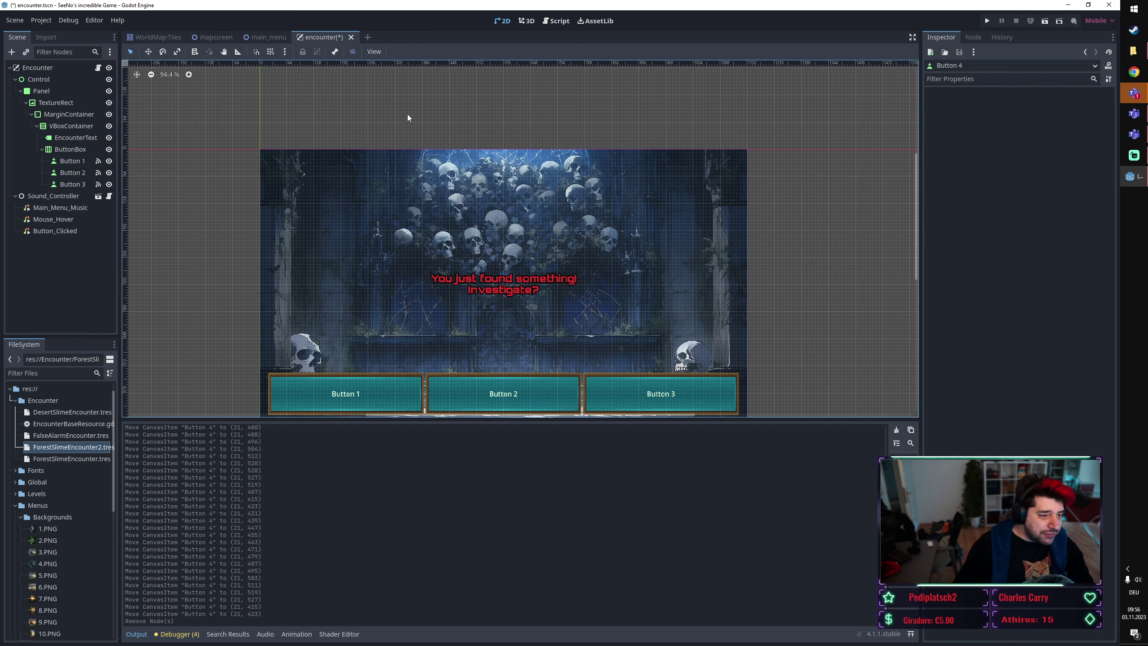
Test-run the game twice with F5, closing the game window after each run.
key("F5")
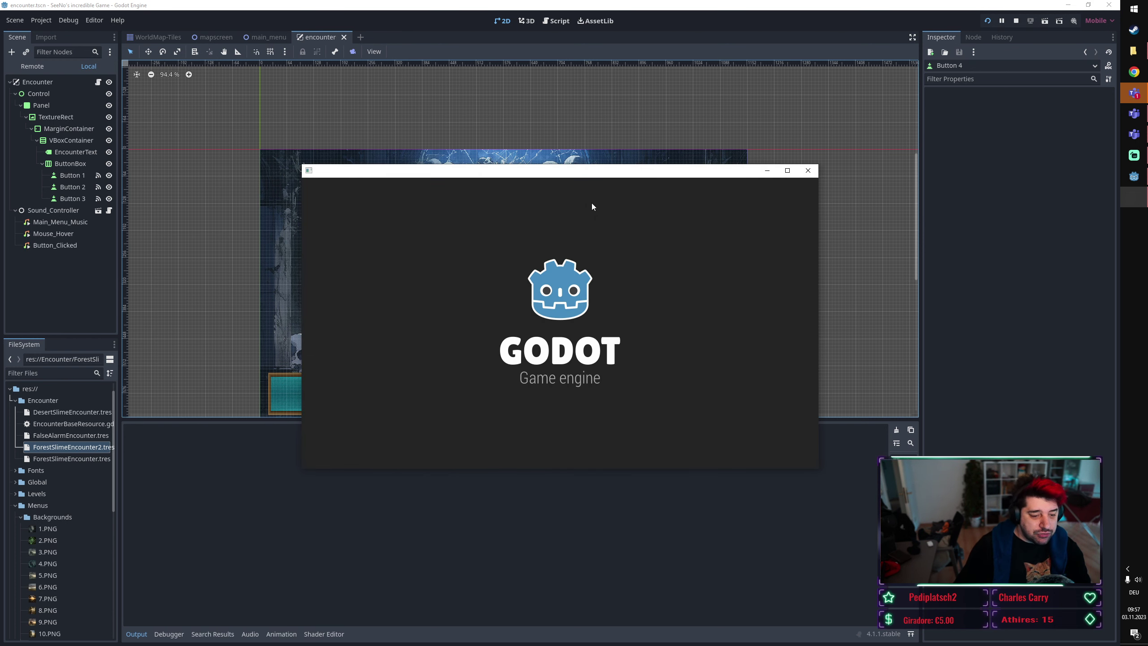
left_click(558, 226)
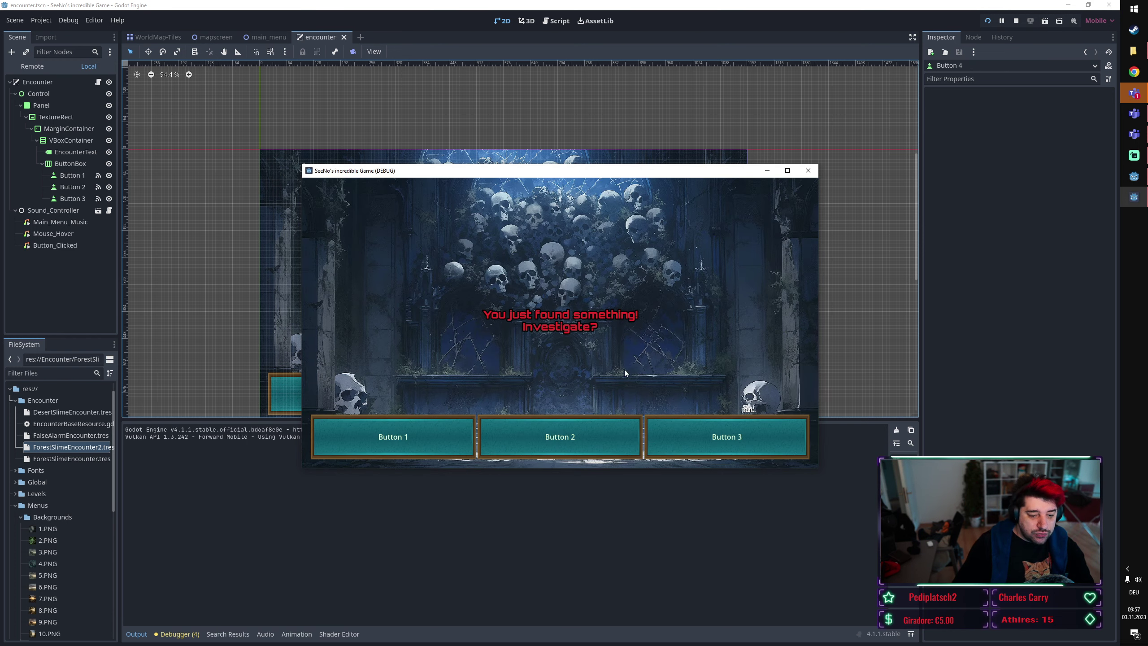
left_click(807, 171)
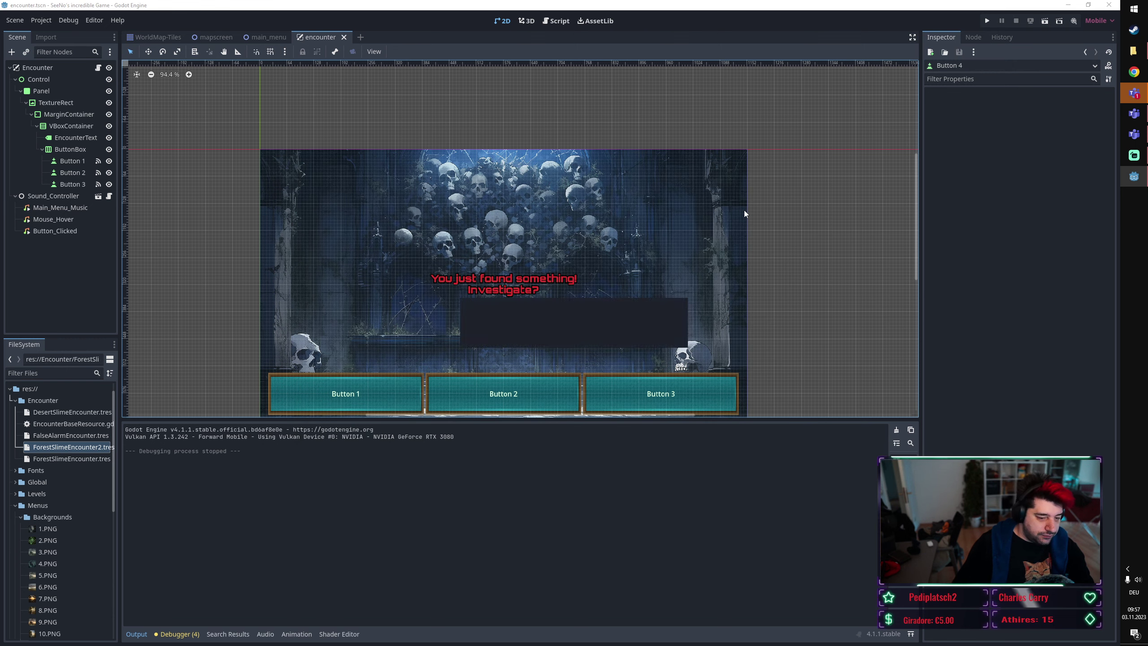
key("F5")
left_click(807, 171)
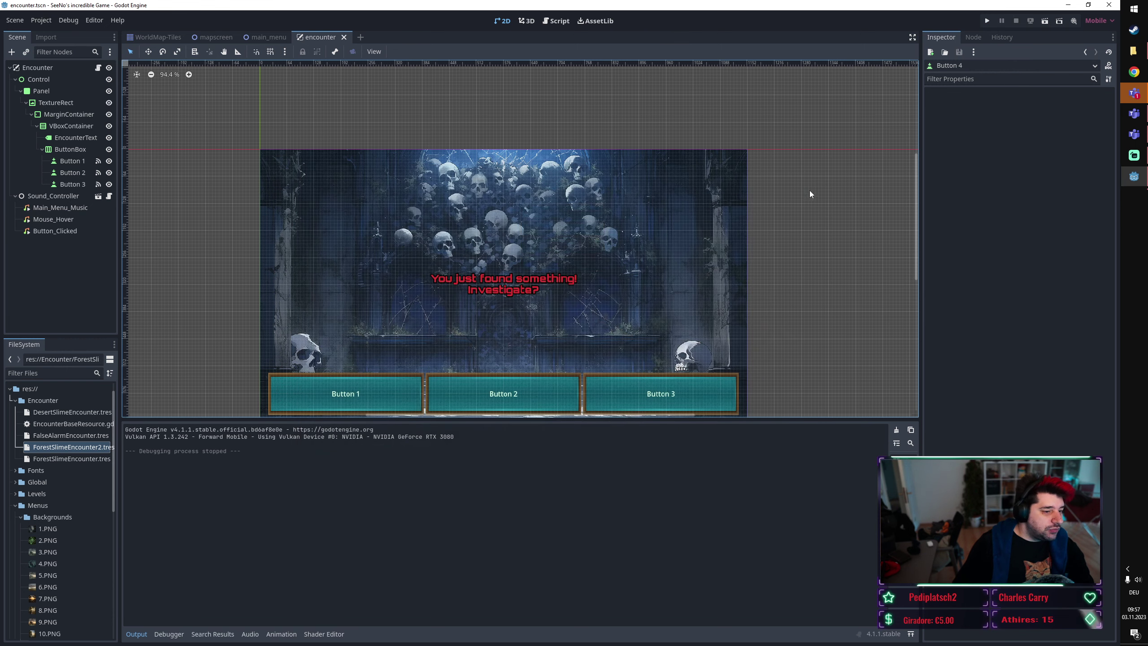
Hide the Encounter root, run the game, enter World, travel to a desert hex and dismiss the encounter with Button 1.
left_click(109, 68)
key("F5")
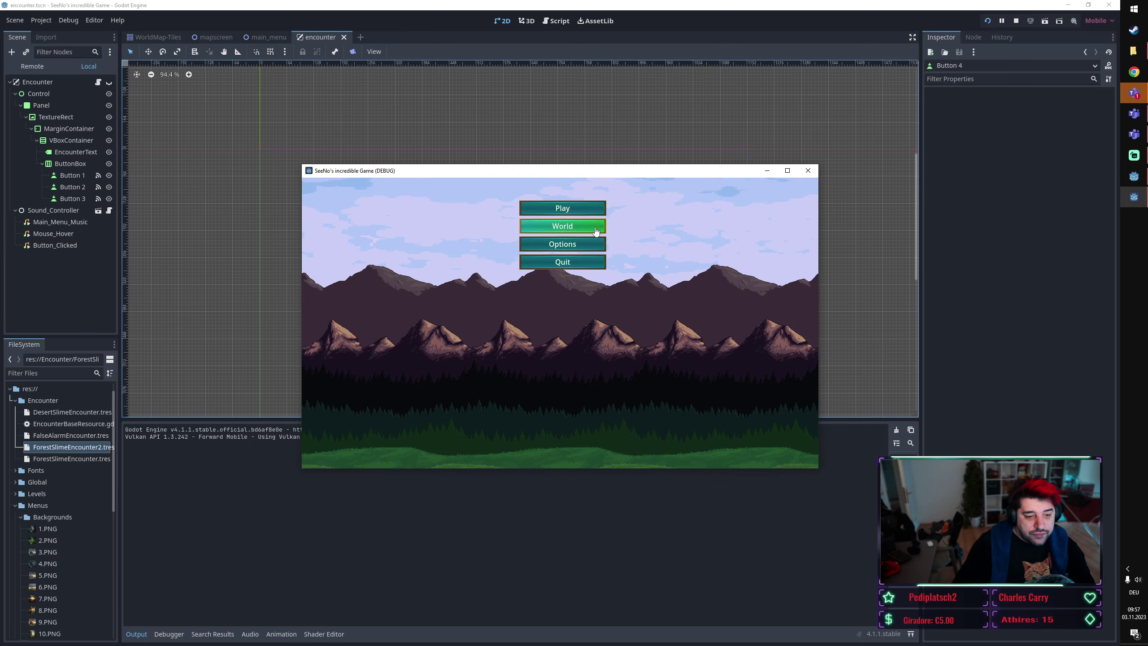
left_click(601, 232)
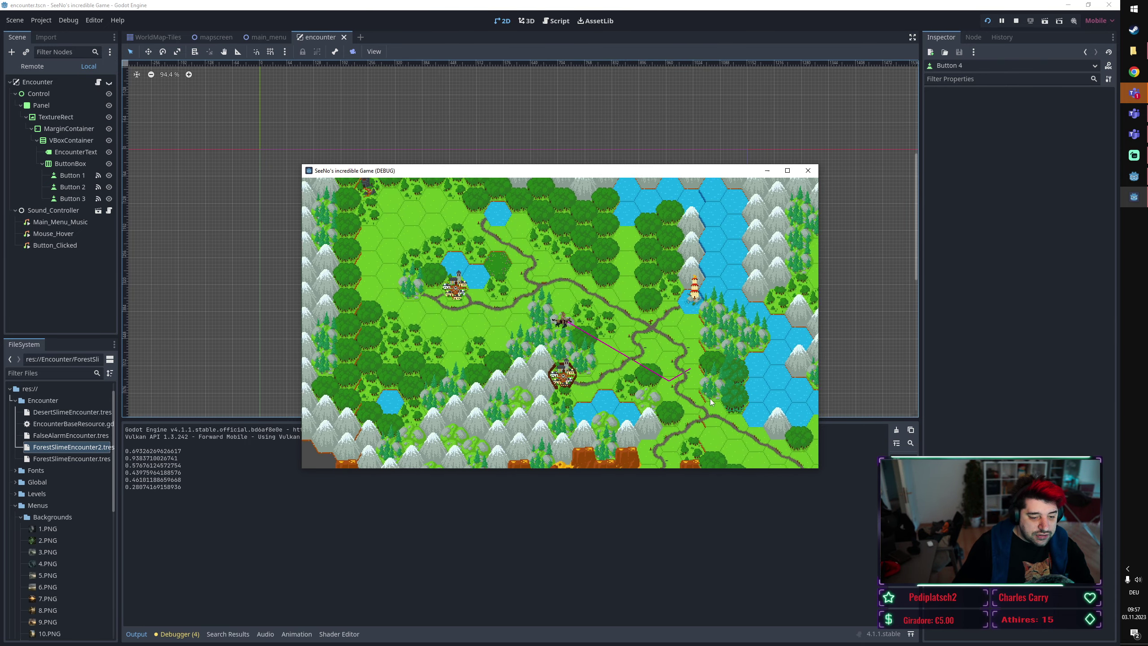
left_click(474, 400)
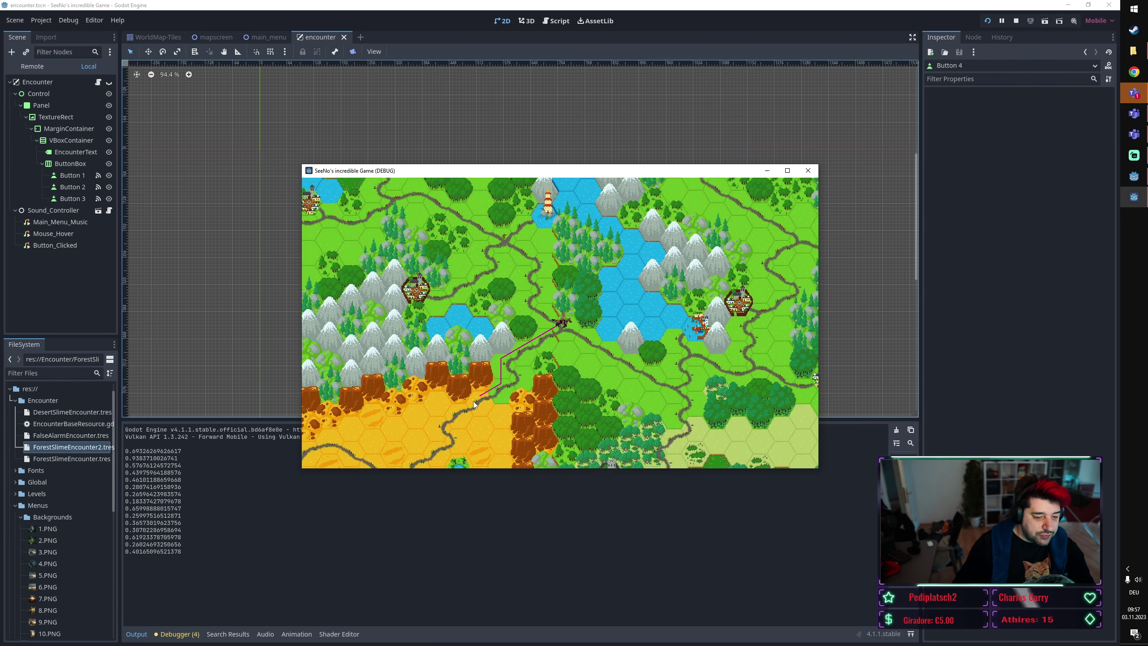
left_click(427, 441)
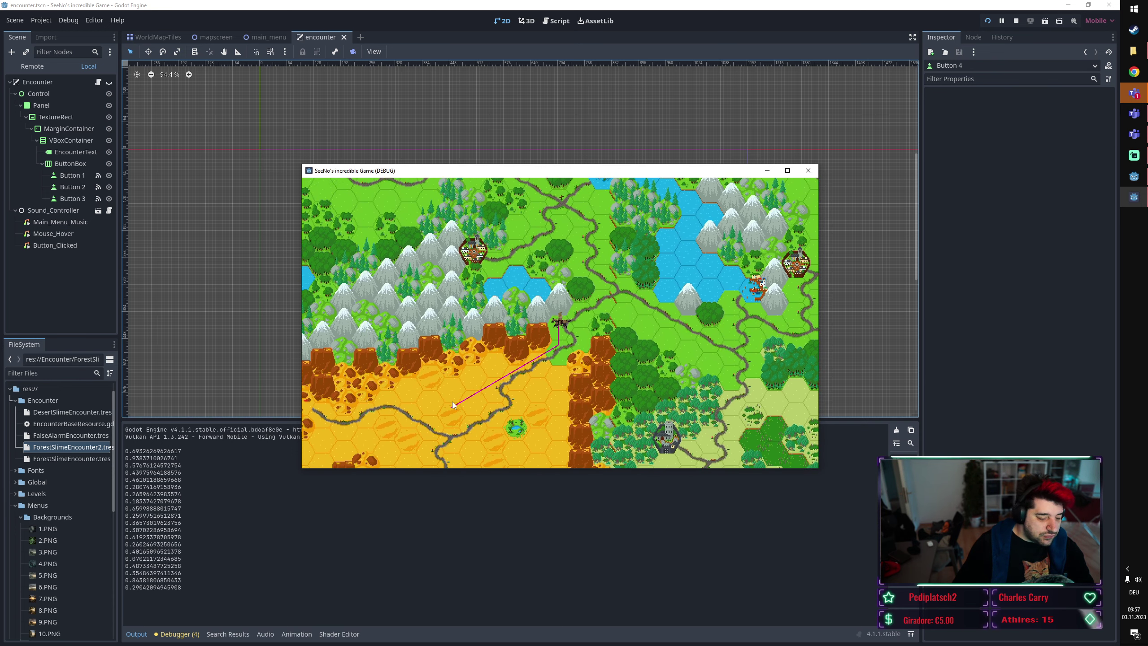
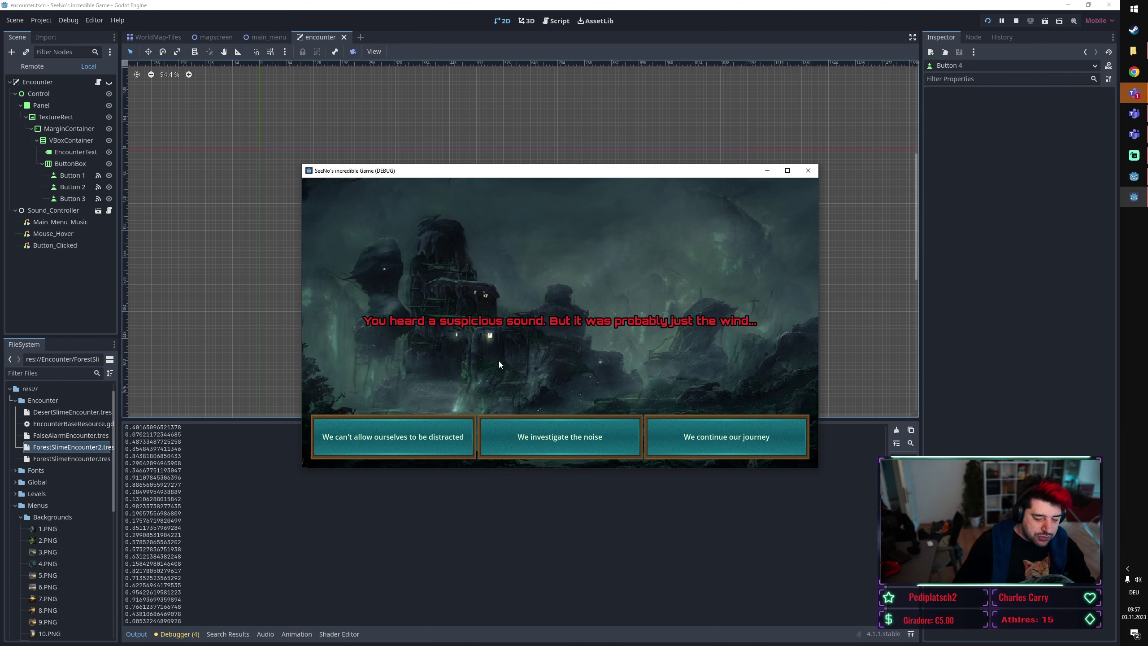
Pick an encounter choice to reach the unit shop, then close the game window.
left_click(730, 454)
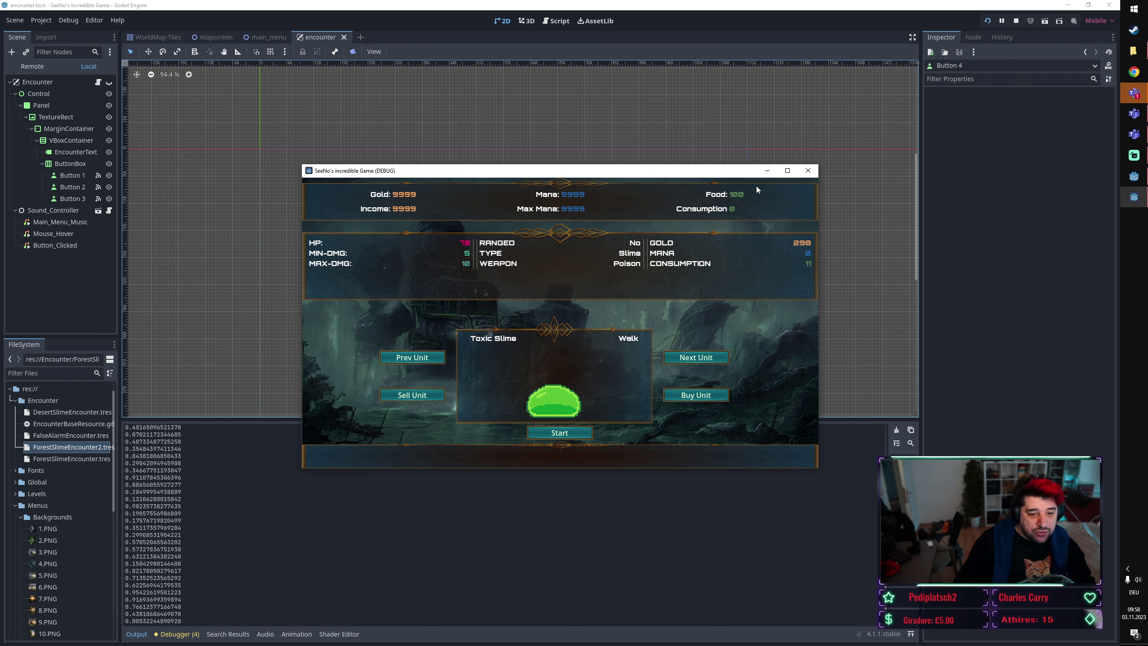
left_click(802, 175)
Rerun the game, travel to a World map hex to trigger the wind encounter, then close it.
key("F5")
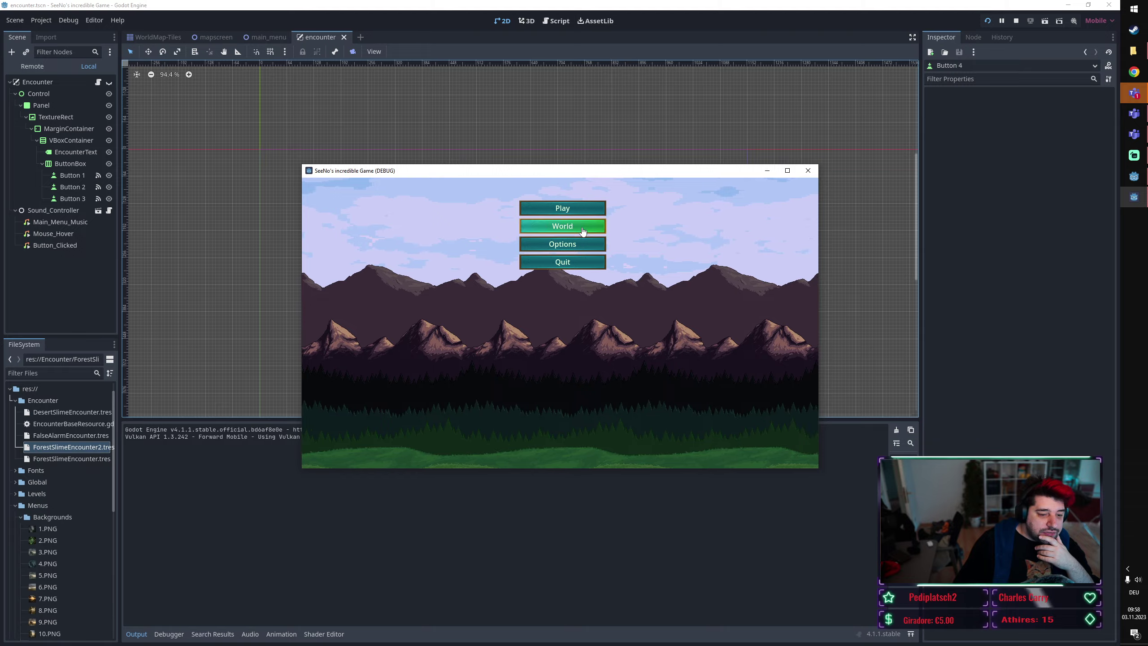
left_click(582, 227)
scroll(737, 393, "down", 2)
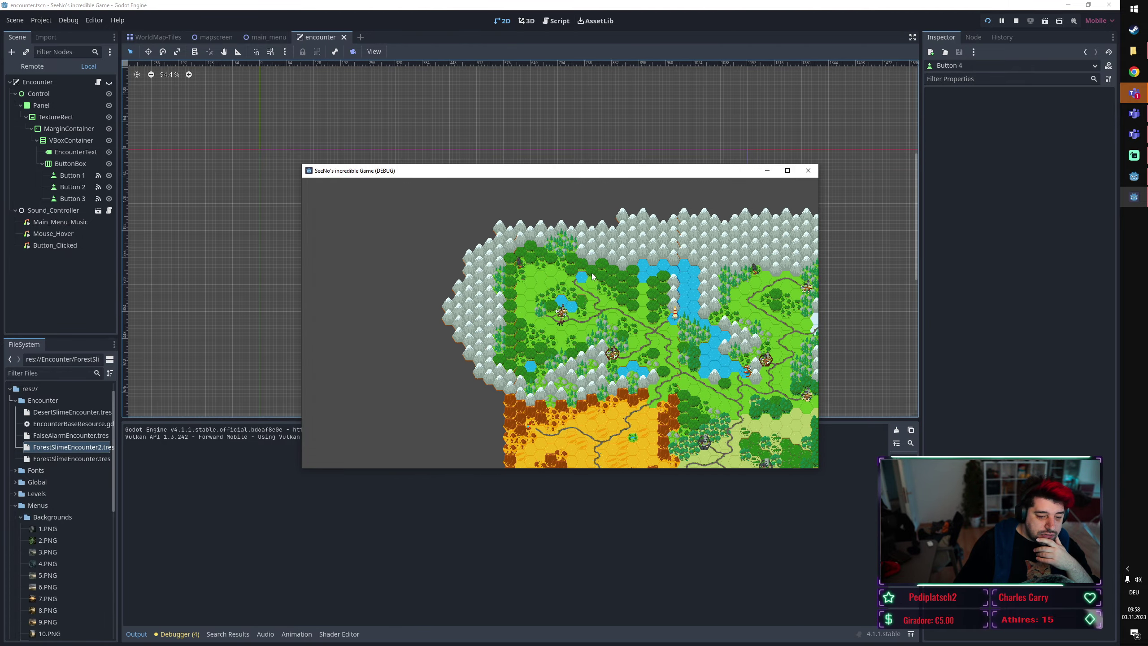
left_click(741, 393)
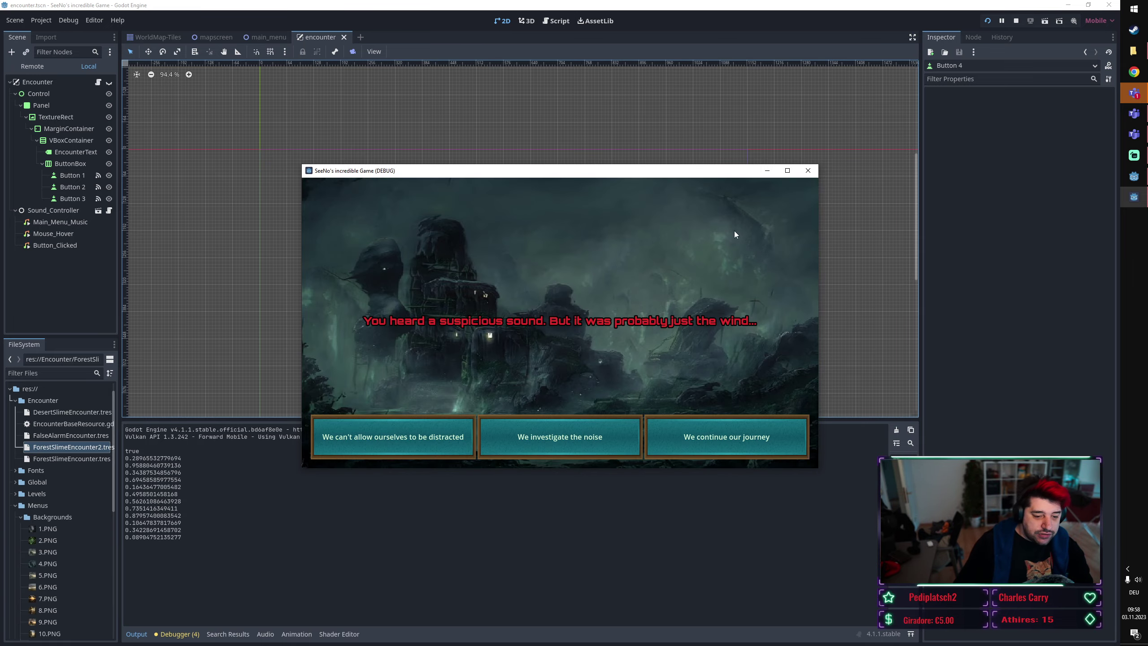
left_click(807, 170)
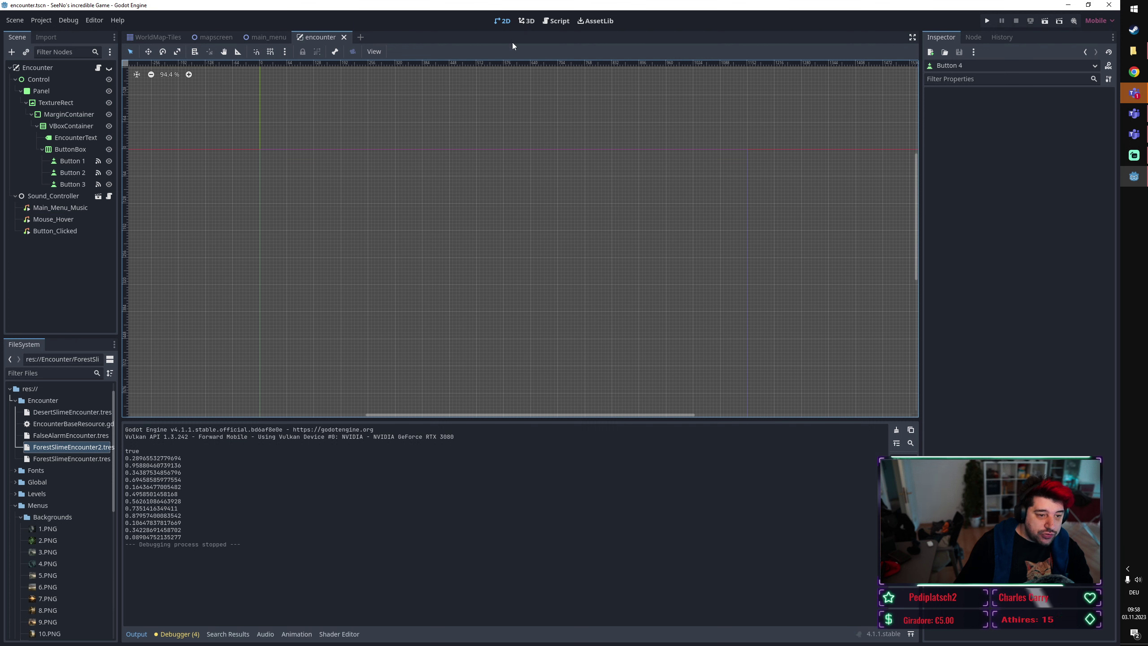